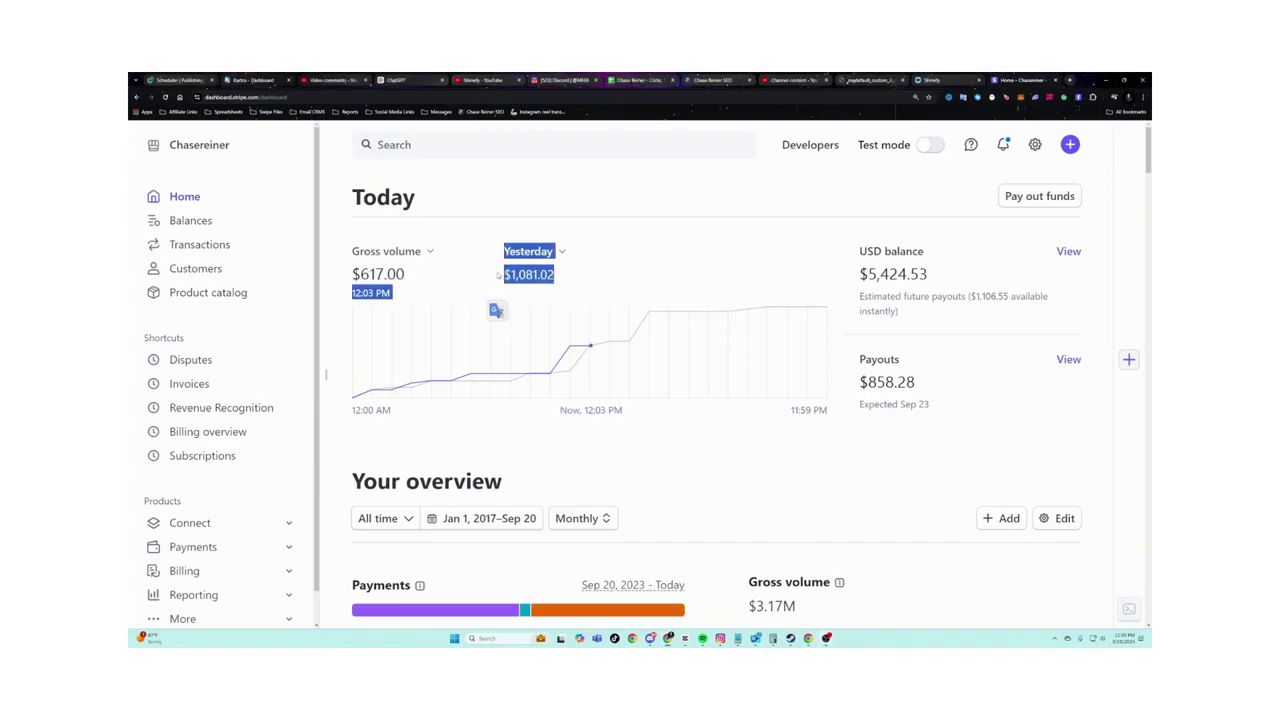
# Review today's sales figures and the all-time gross volume on the payments dashboard's home page.
pyautogui.click(447, 279)
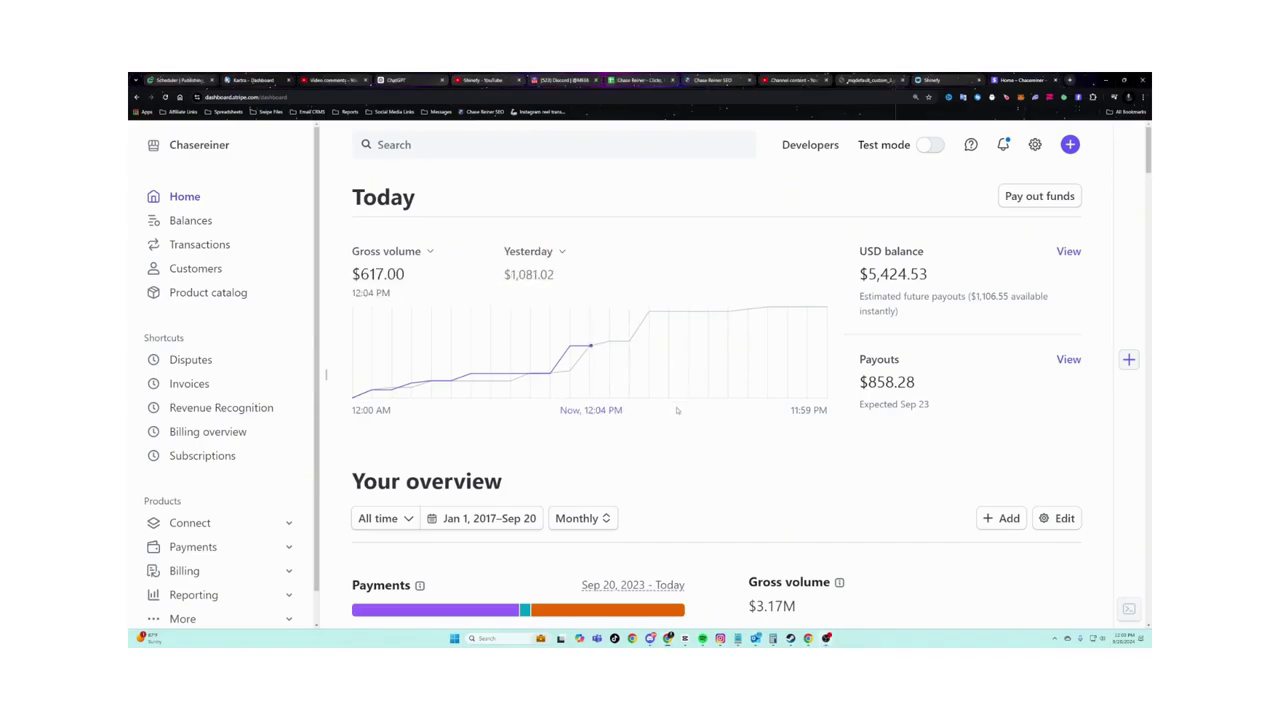
pyautogui.scroll(-1, 663, 397)
pyautogui.scroll(-2, 663, 397)
pyautogui.moveTo(748, 366); pyautogui.dragTo(796, 366)
pyautogui.click(796, 366)
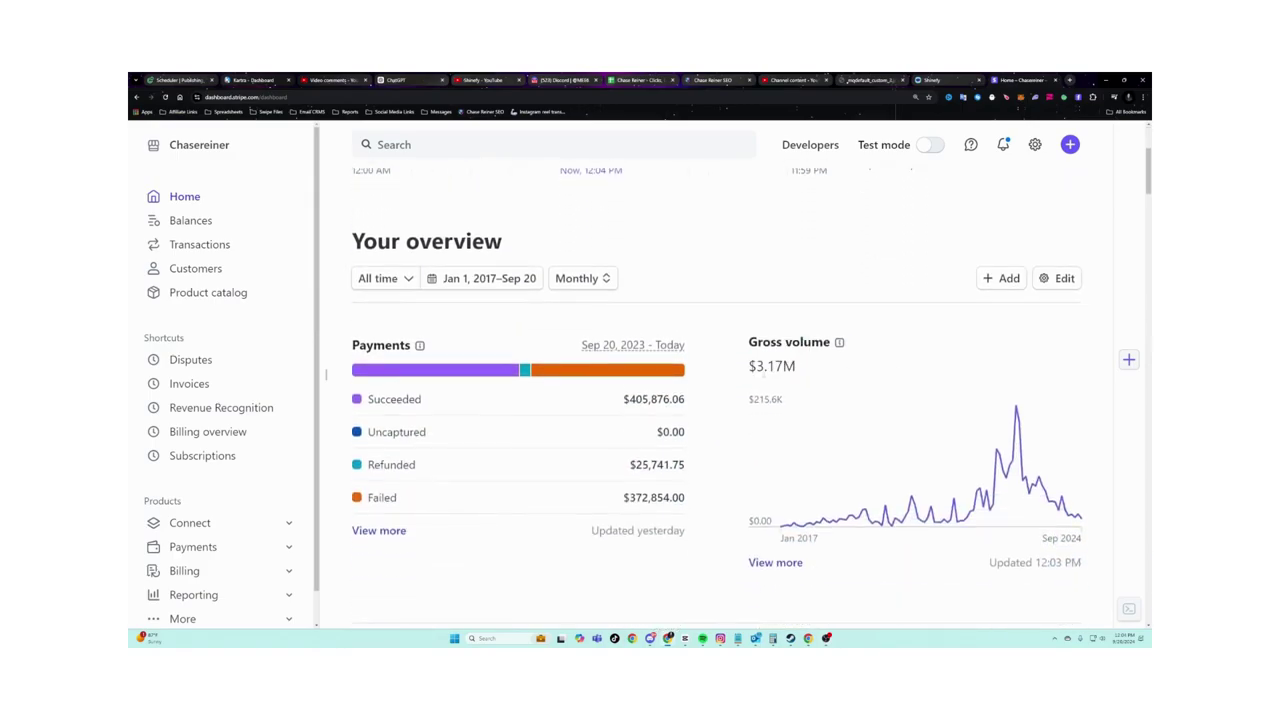
pyautogui.doubleClick(772, 366)
pyautogui.click(804, 368)
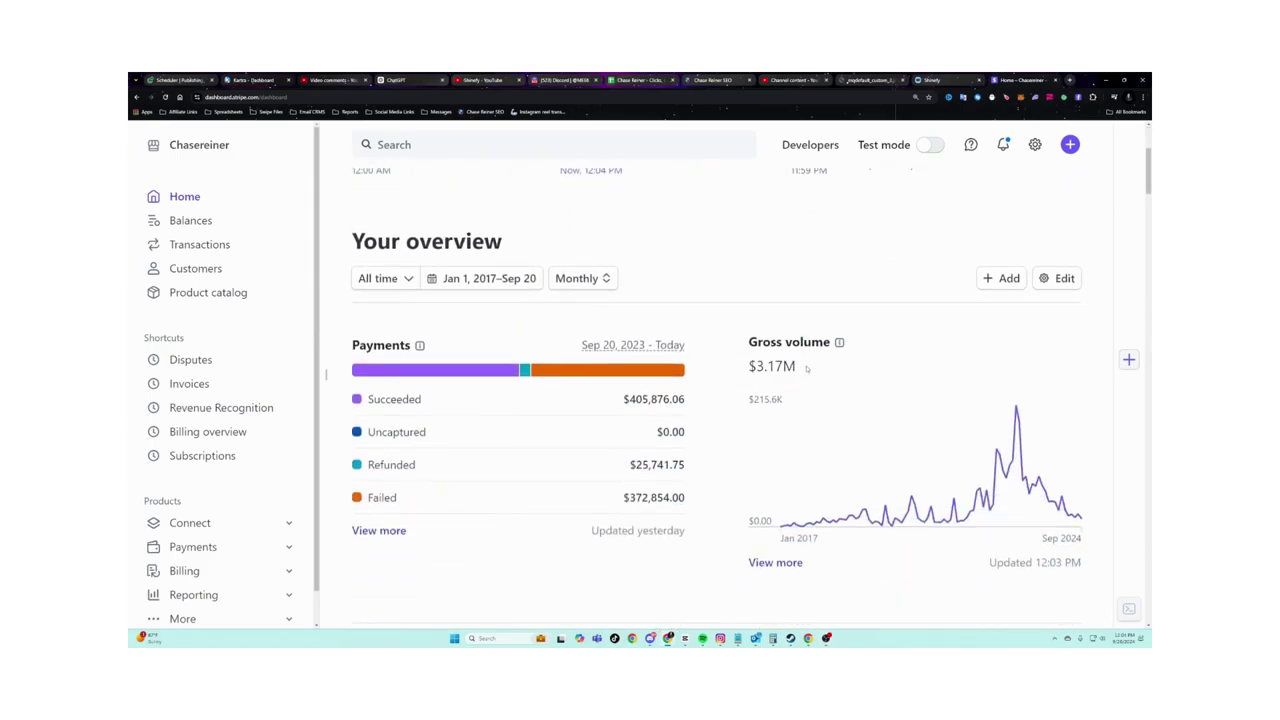
# Open the account balances and look through the full payout history.
pyautogui.click(245, 228)
pyautogui.scroll(-6, 571, 337)
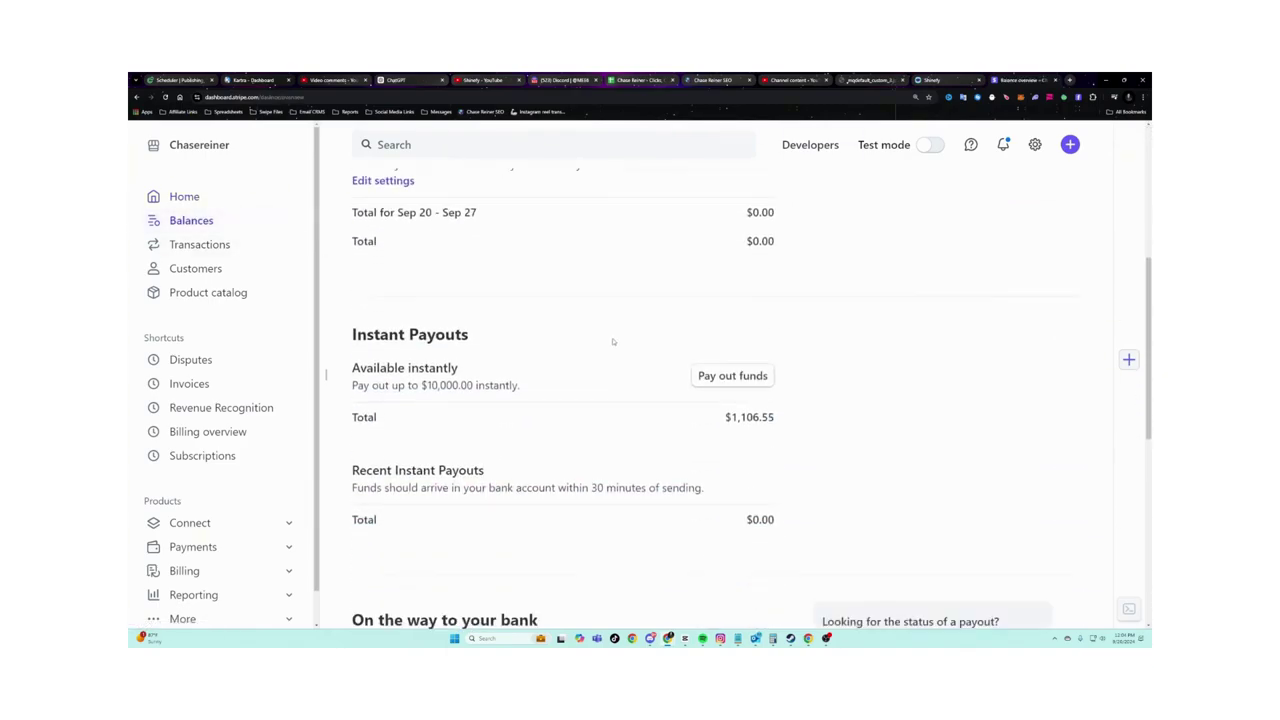
pyautogui.scroll(-2, 614, 342)
pyautogui.click(386, 486)
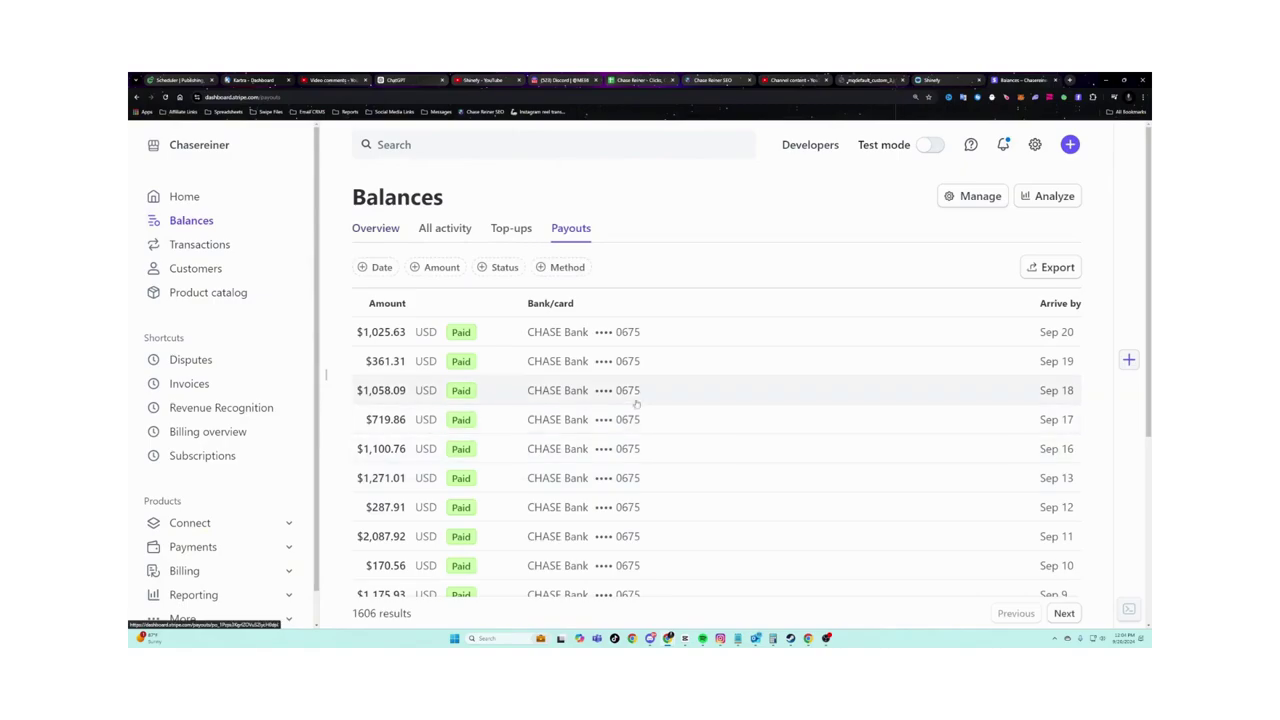
pyautogui.scroll(-2, 408, 334)
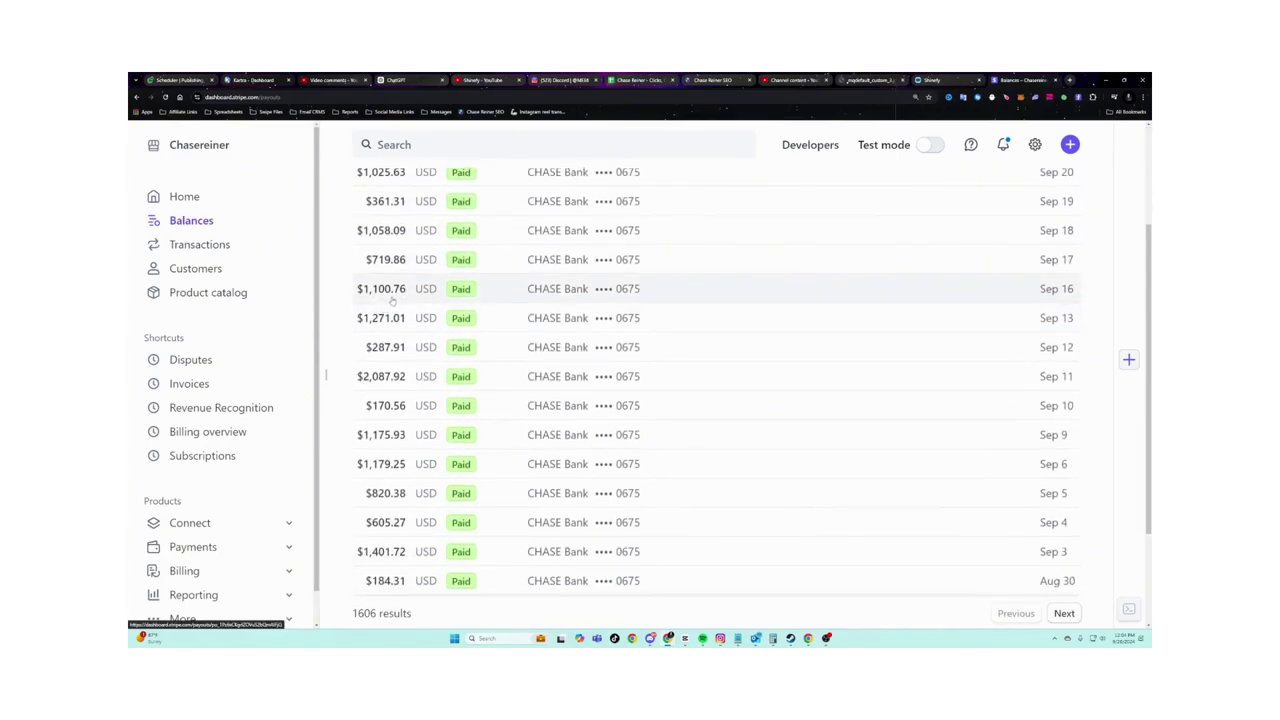
pyautogui.scroll(-1, 383, 268)
pyautogui.scroll(-2, 383, 268)
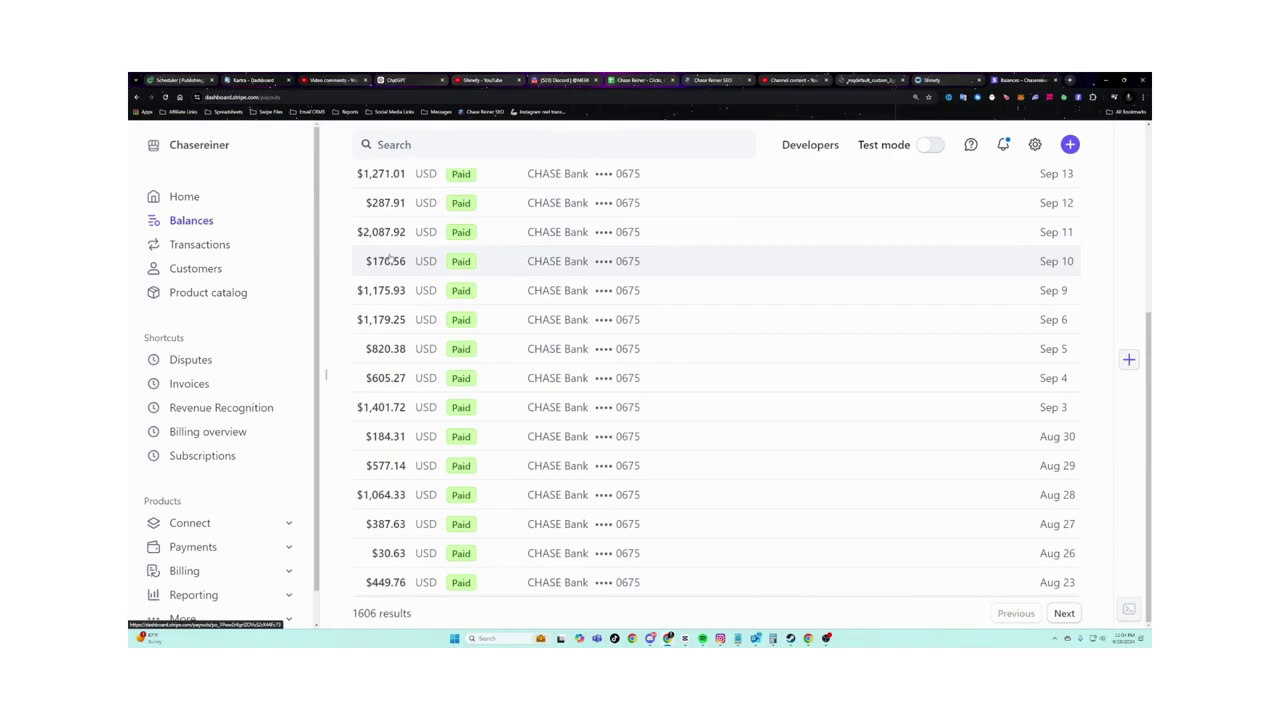
# Open the bookmarked Shinefy VIP Checklist spreadsheet in a new tab and look through its IG Reels sheet.
pyautogui.click(229, 111)
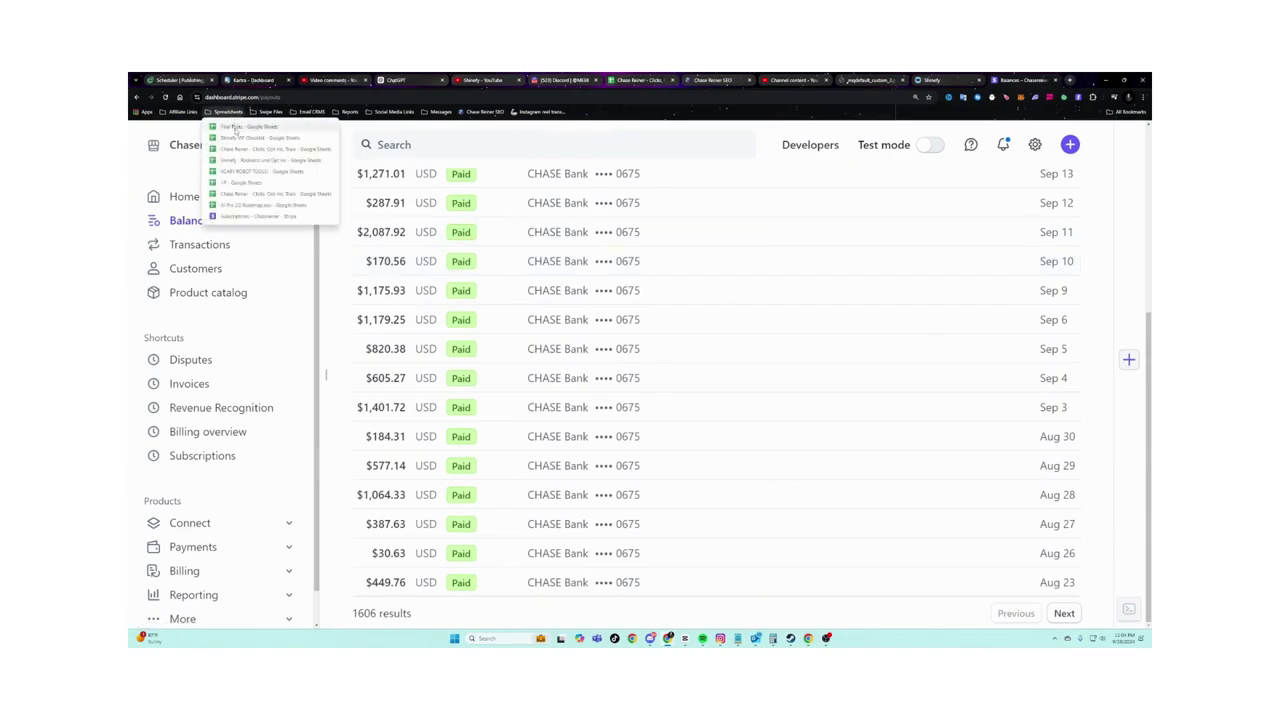
pyautogui.middleClick(235, 137)
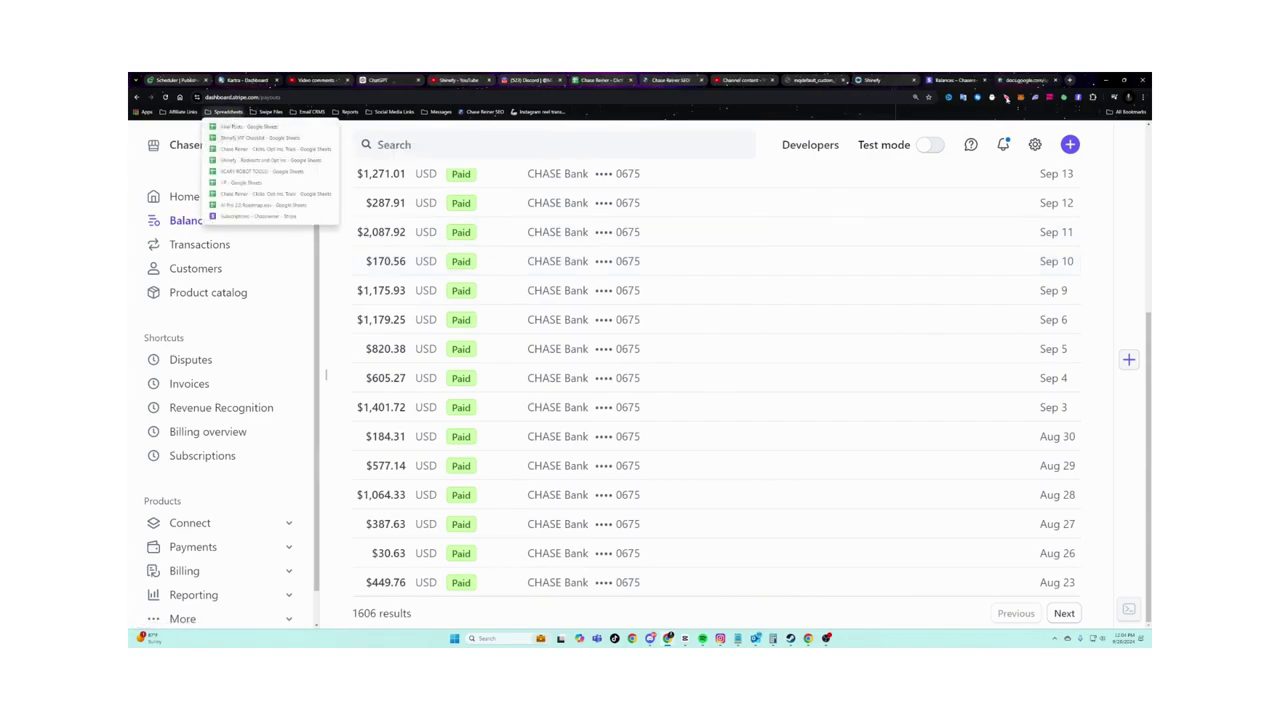
pyautogui.hotkey('ctrl', 'Tab')
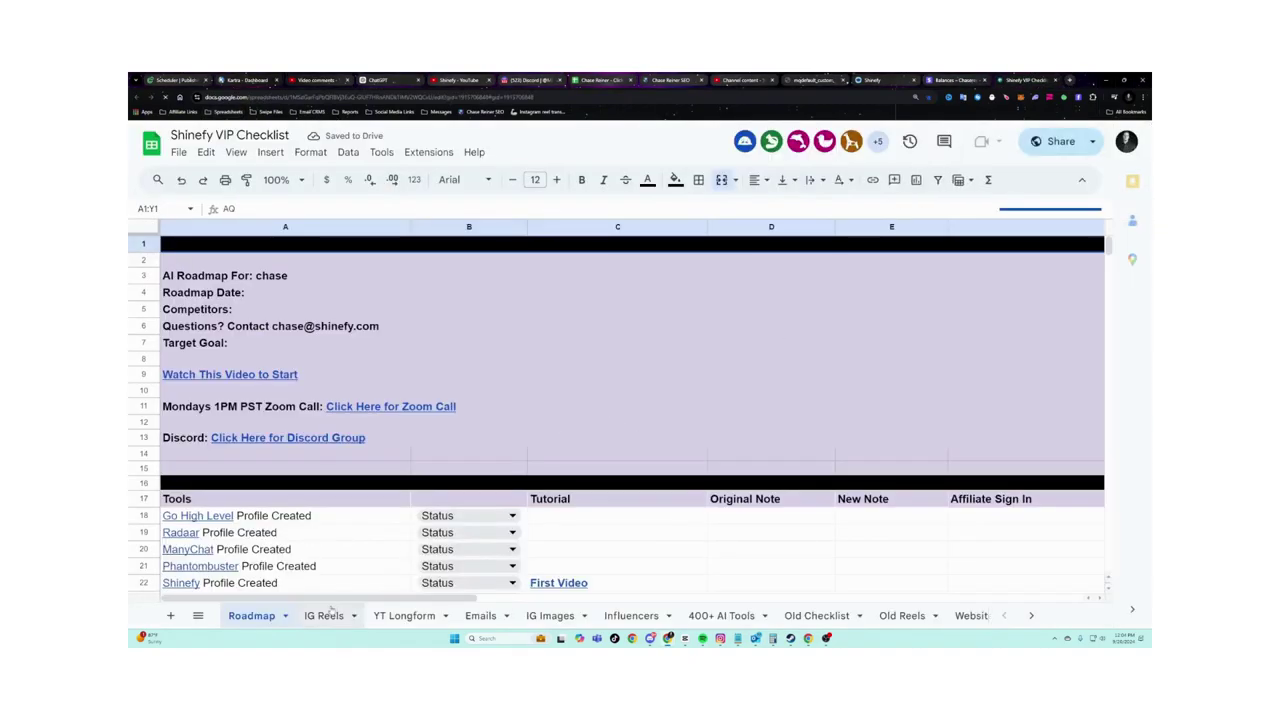
pyautogui.scroll(-5, 523, 314)
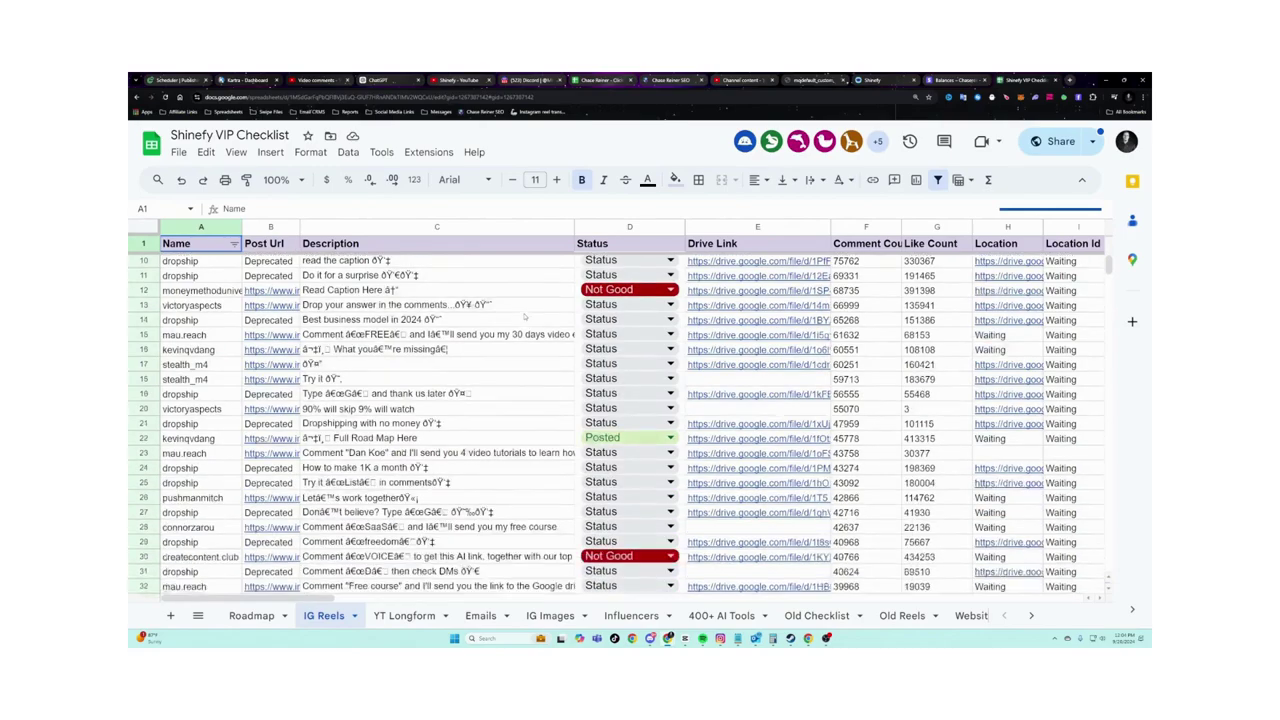
pyautogui.scroll(-6, 523, 314)
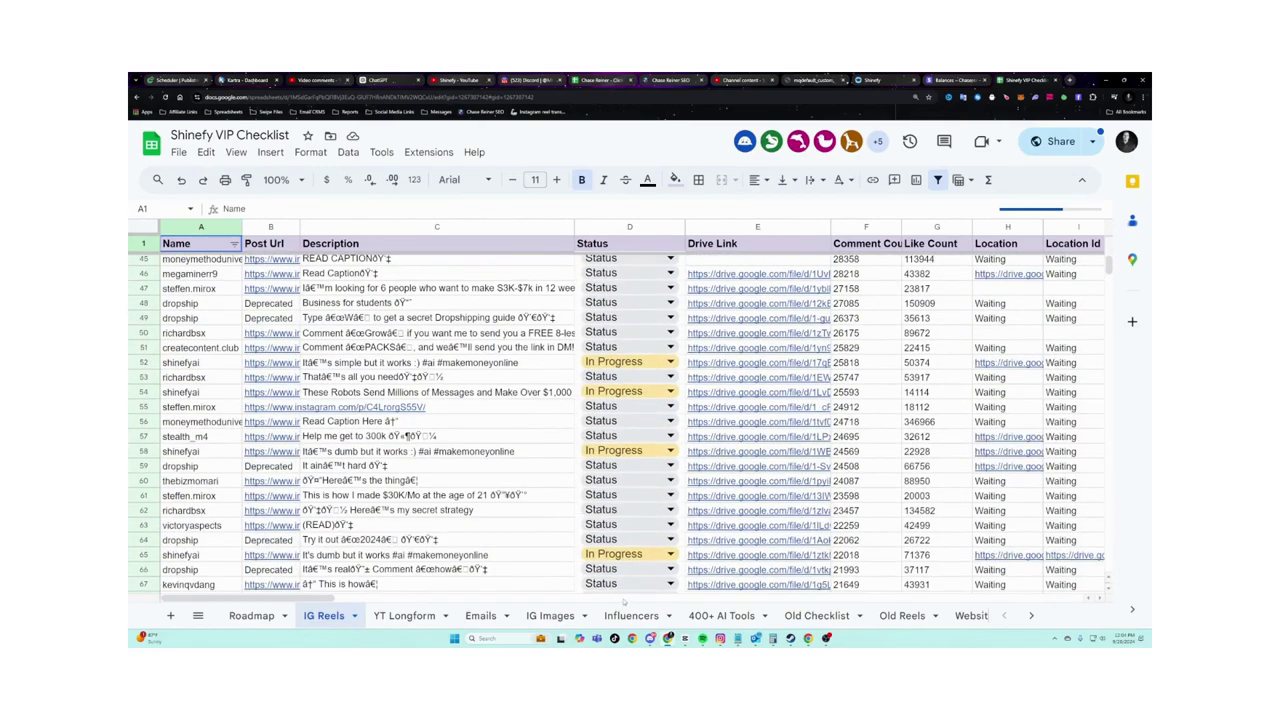
# Look through the email subjects, copy and publishing statuses on the Emails sheet at a smaller page zoom.
pyautogui.click(481, 615)
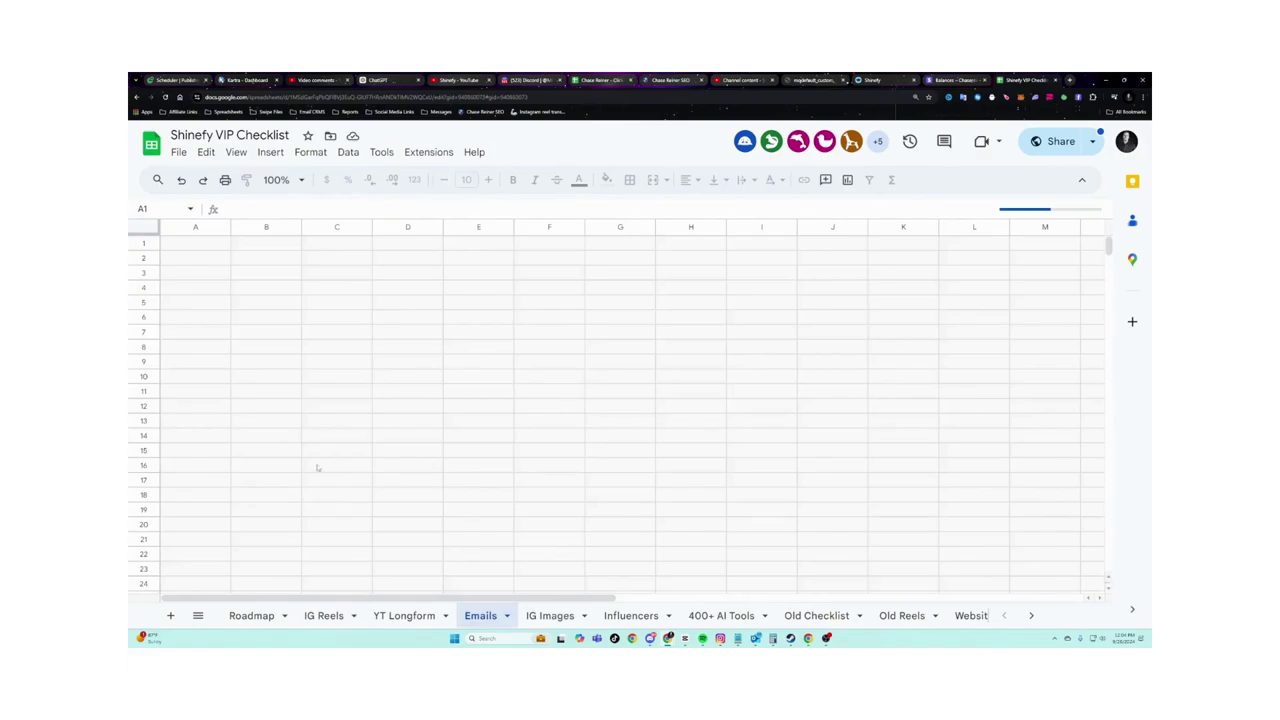
pyautogui.scroll(-7, 829, 338)
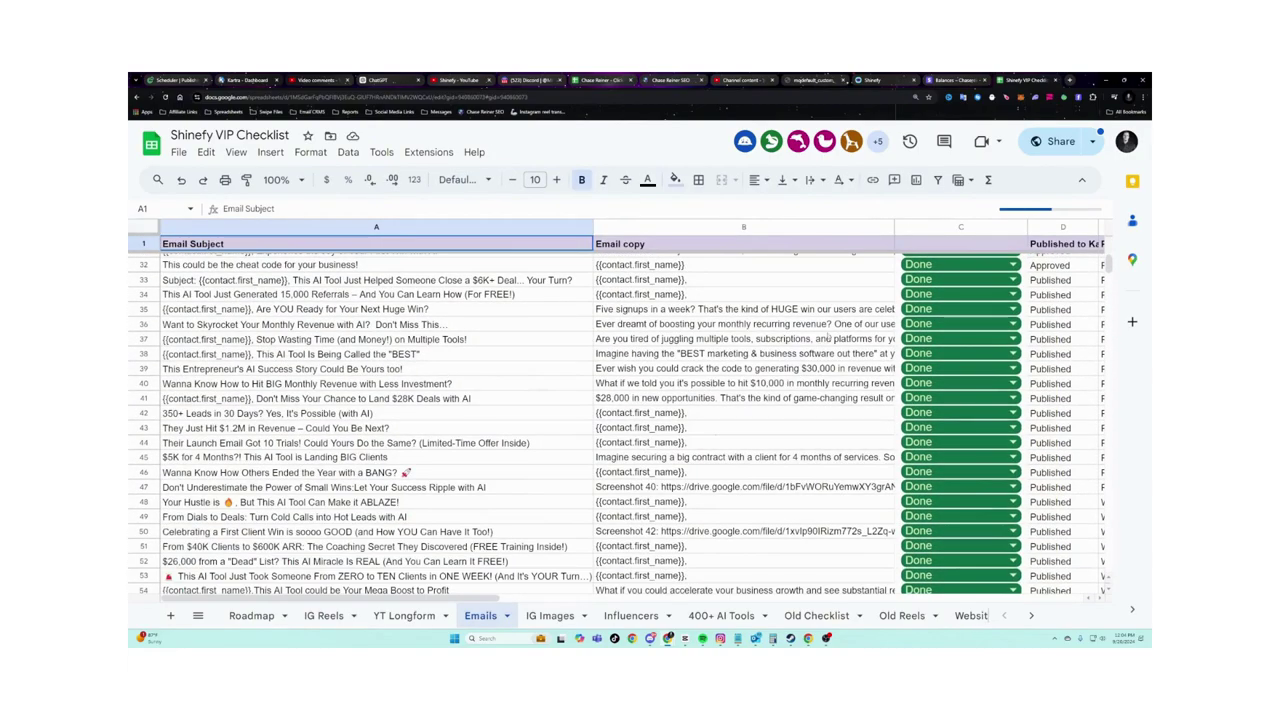
pyautogui.hotkey('ctrl', '-')
pyautogui.scroll(-5, 624, 351)
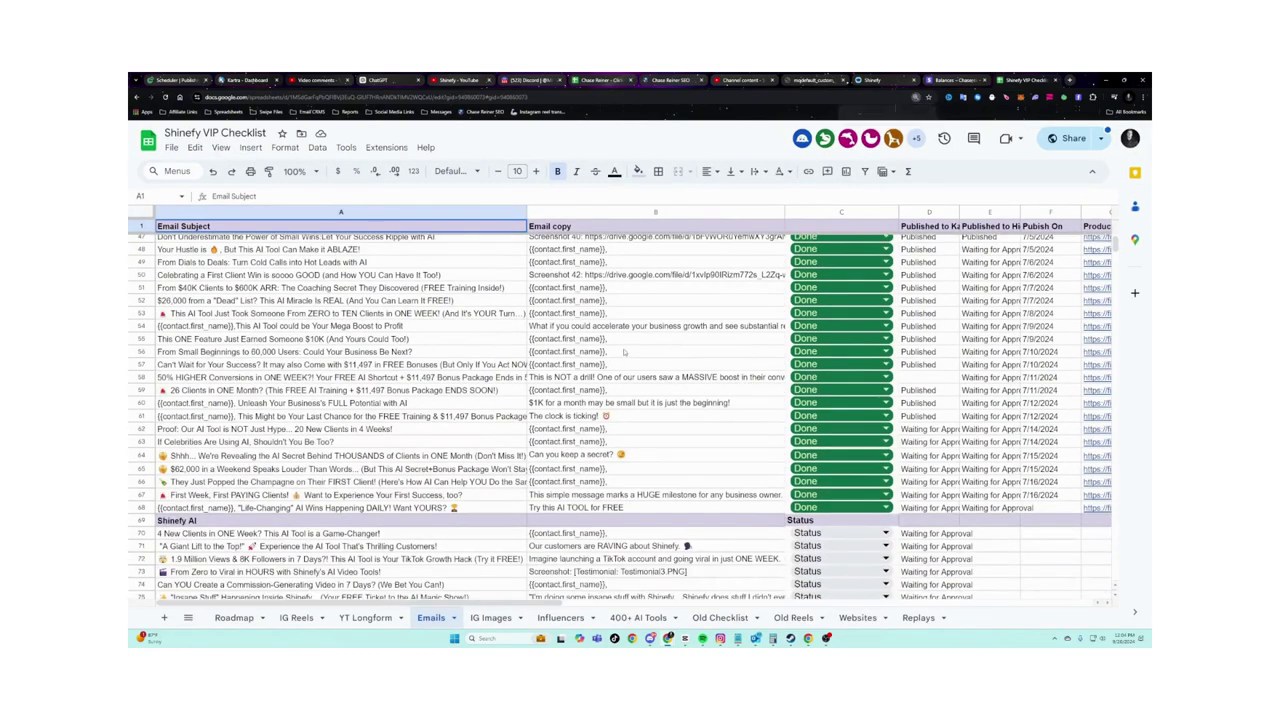
pyautogui.scroll(15, 624, 351)
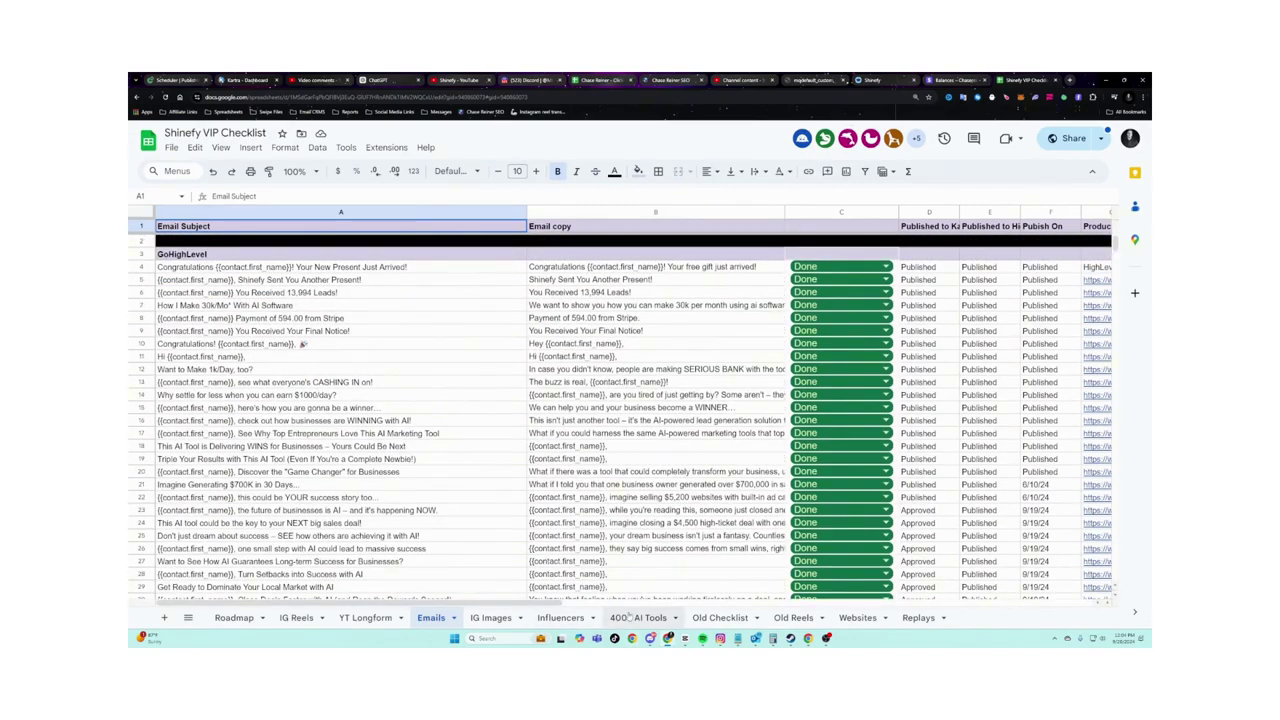
# Browse the tool categories on the 400+ AI Tools sheet and return to its top picks.
pyautogui.click(638, 617)
pyautogui.scroll(-20, 624, 400)
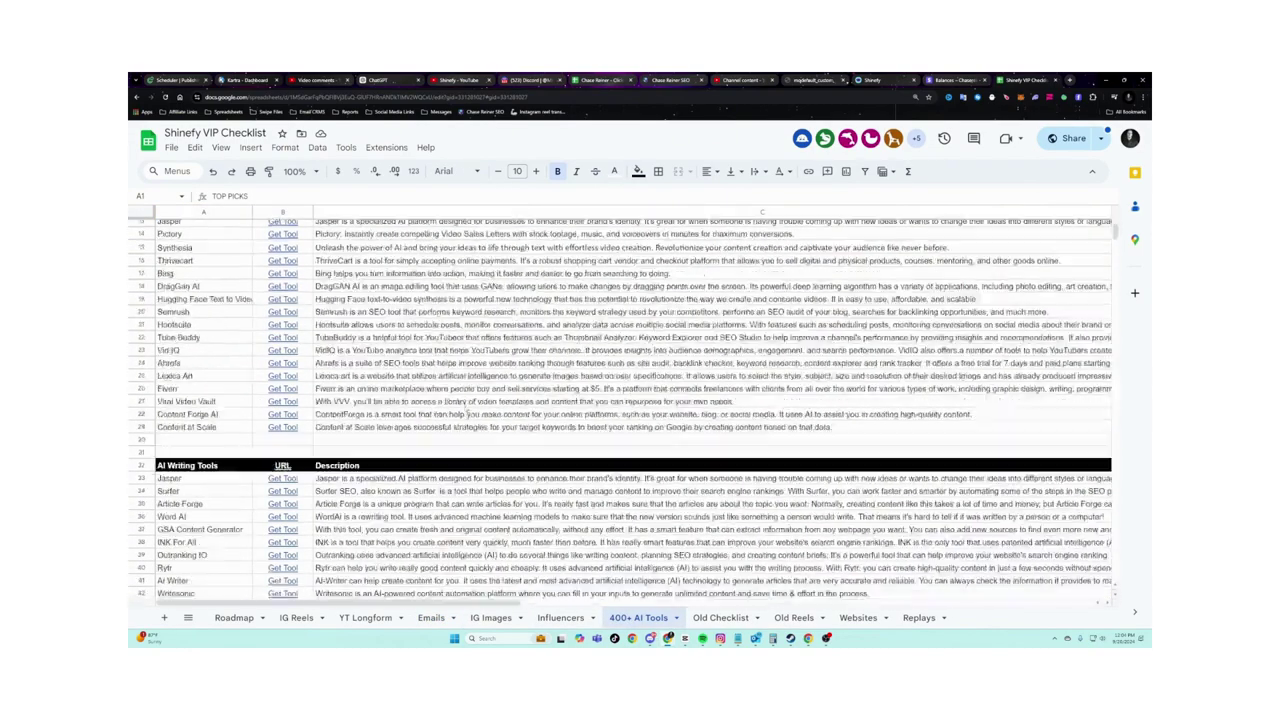
pyautogui.scroll(-18, 624, 400)
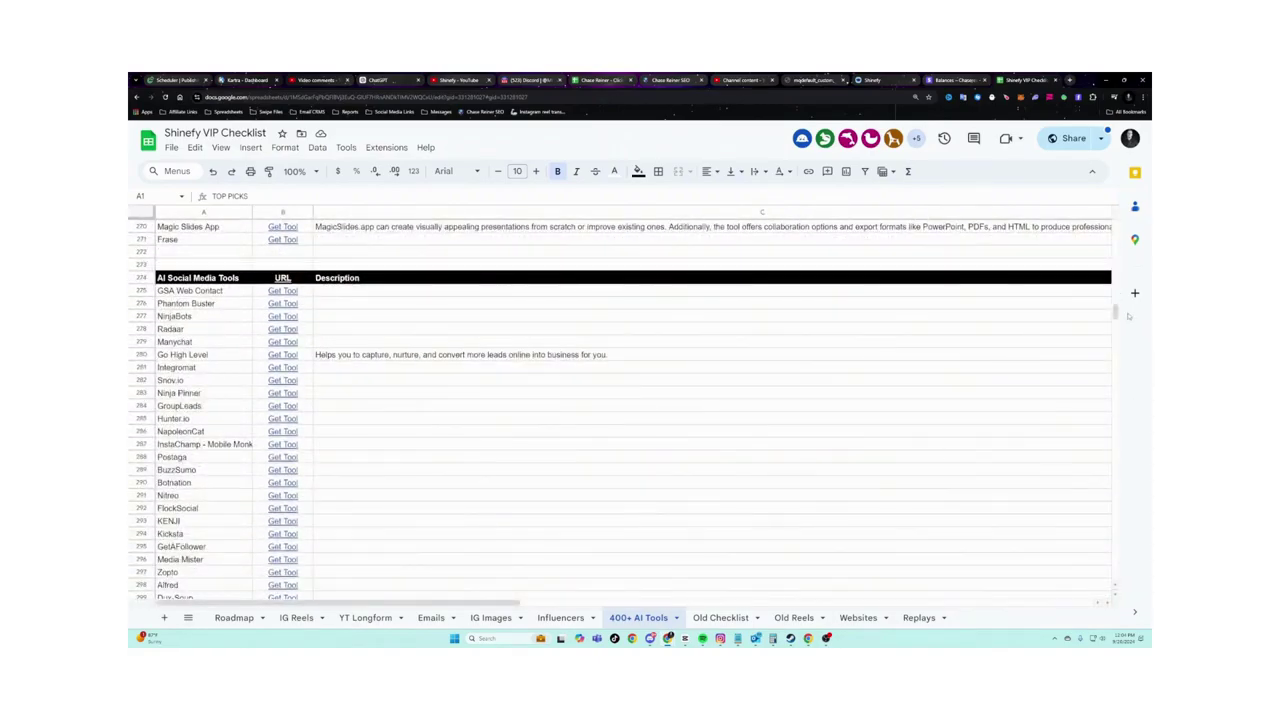
pyautogui.scroll(20, 620, 405)
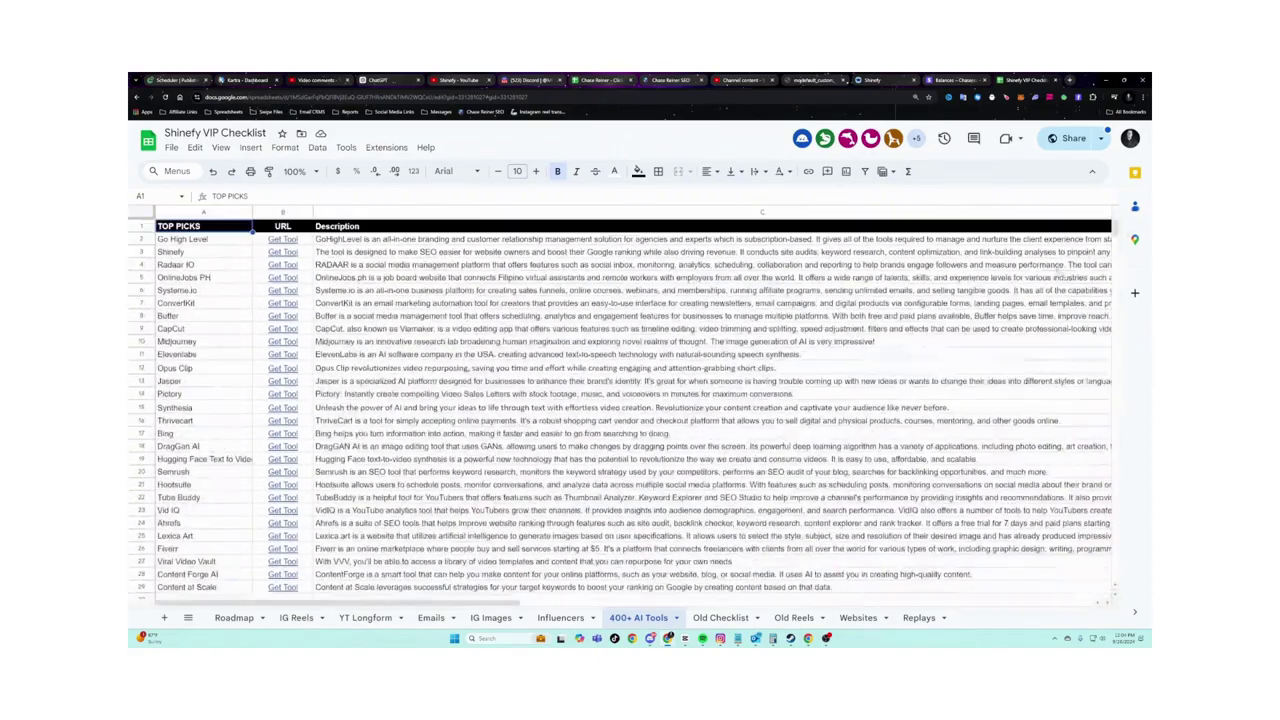
# Return to the IG Reels sheet and examine the reel entries much further down the list.
pyautogui.click(300, 617)
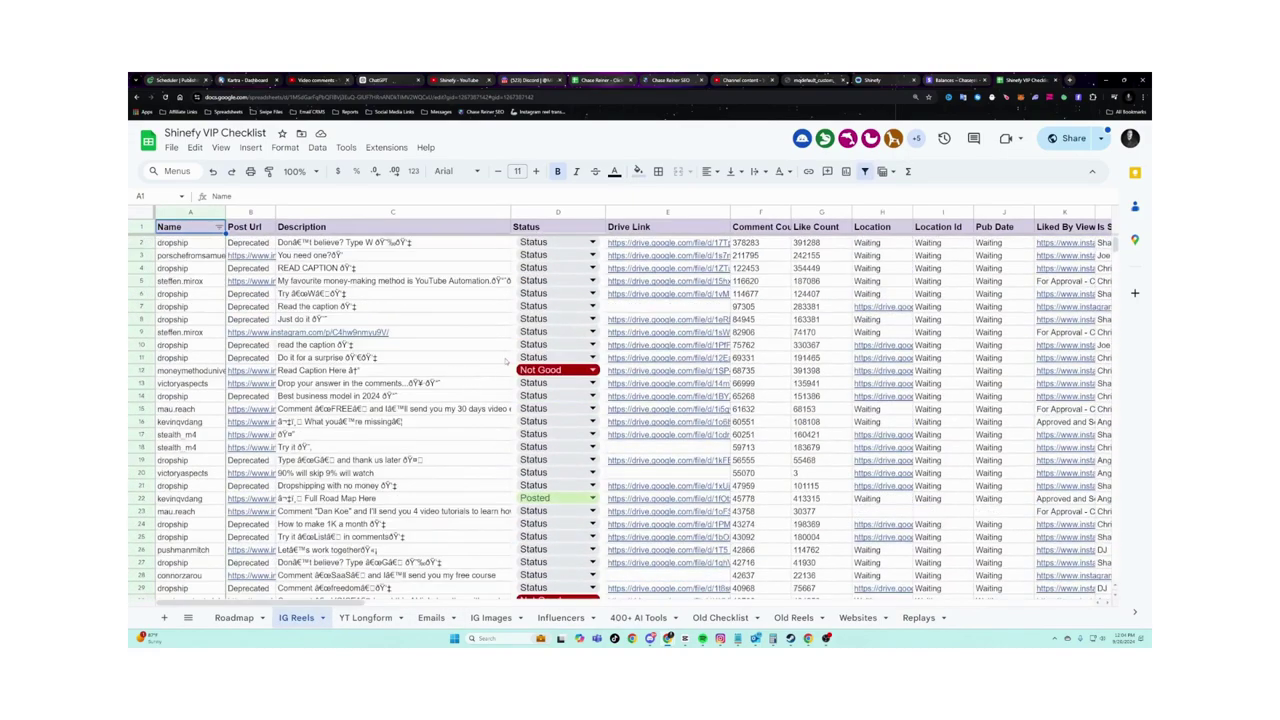
pyautogui.moveTo(1115, 245); pyautogui.dragTo(1120, 262)
pyautogui.click(458, 357)
pyautogui.scroll(12, 574, 289)
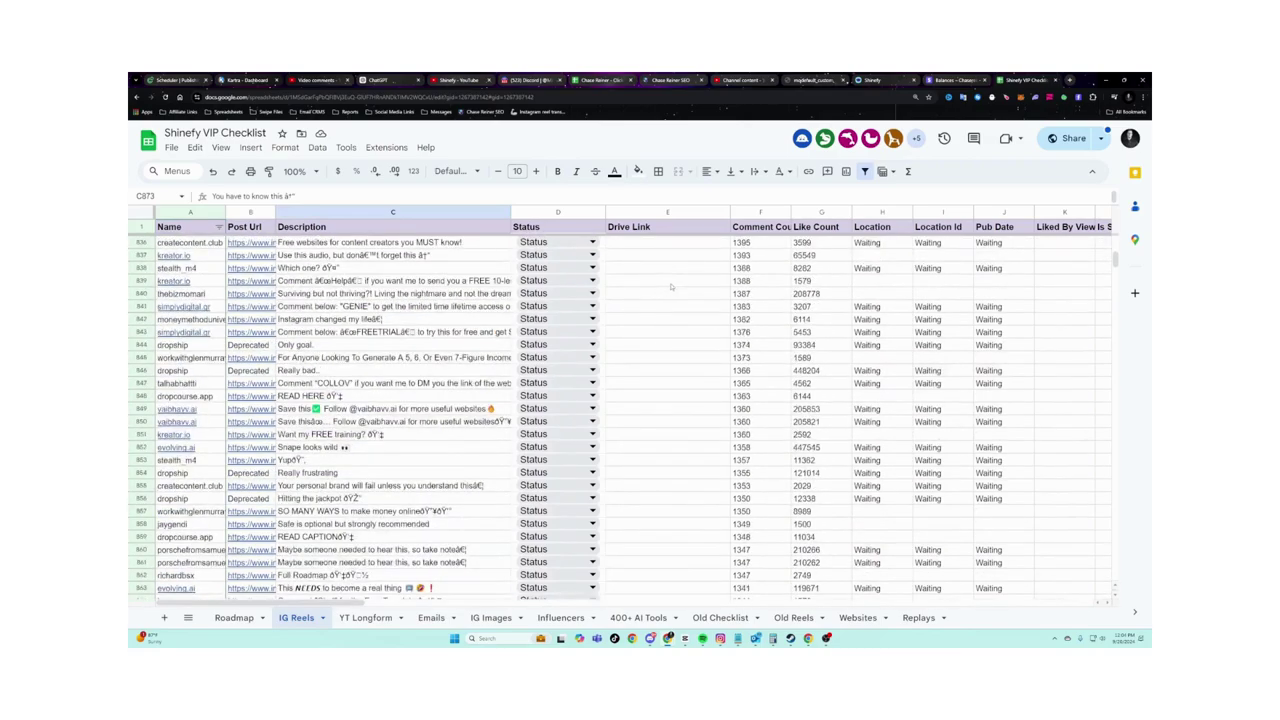
pyautogui.scroll(14, 574, 289)
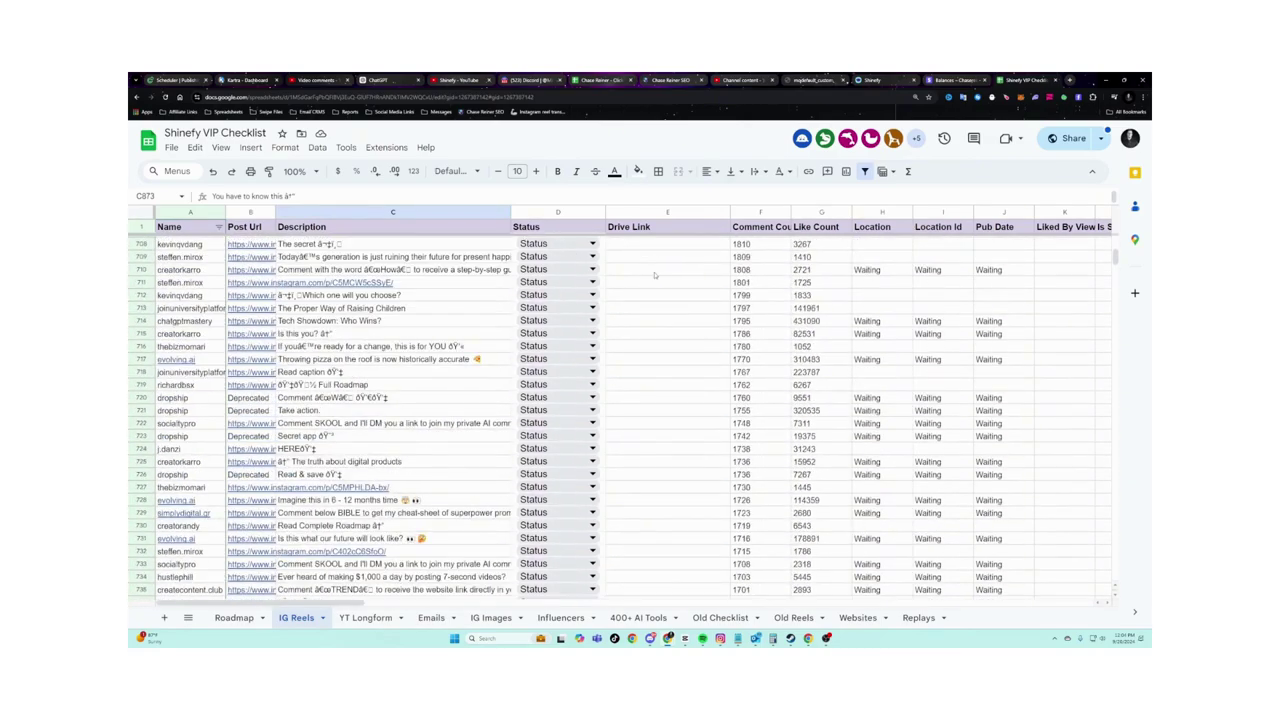
pyautogui.scroll(9, 676, 280)
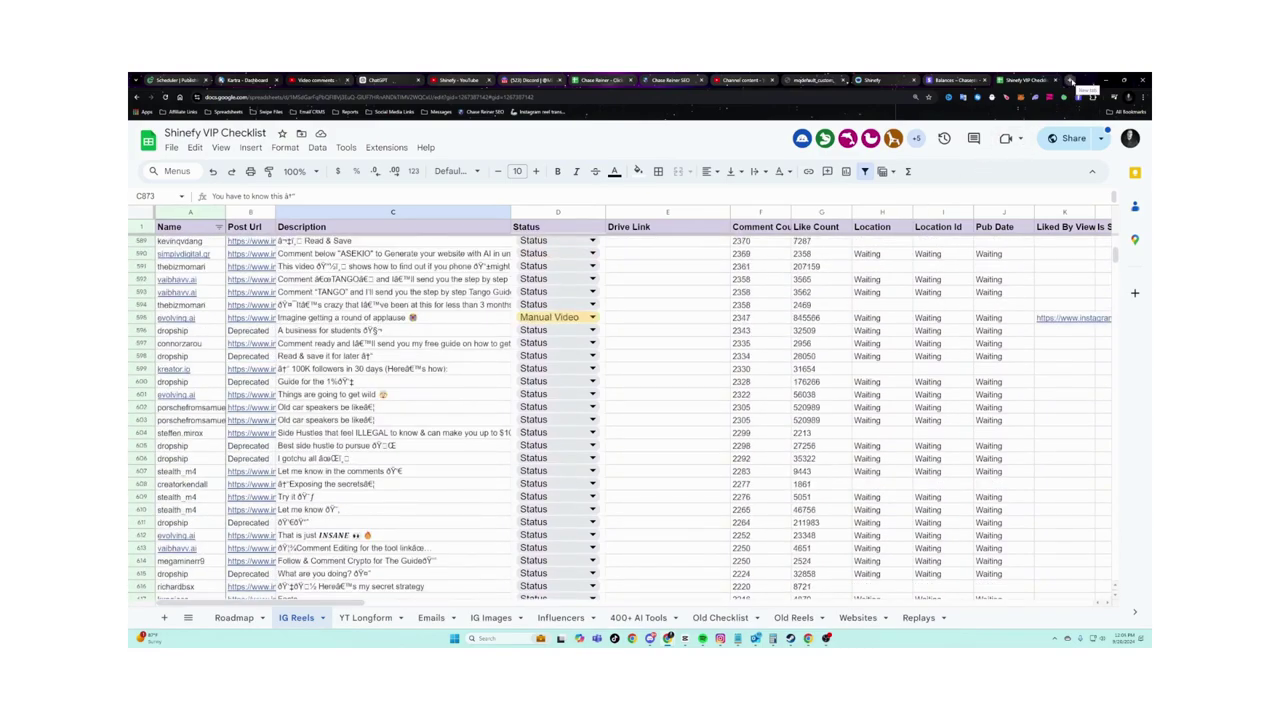
# Open the GoHighLevel Shinefy AI opt-in page in a new tab and submit its form with the first name and email address.
pyautogui.click(1070, 80)
pyautogui.write('go')
pyautogui.click(789, 123)
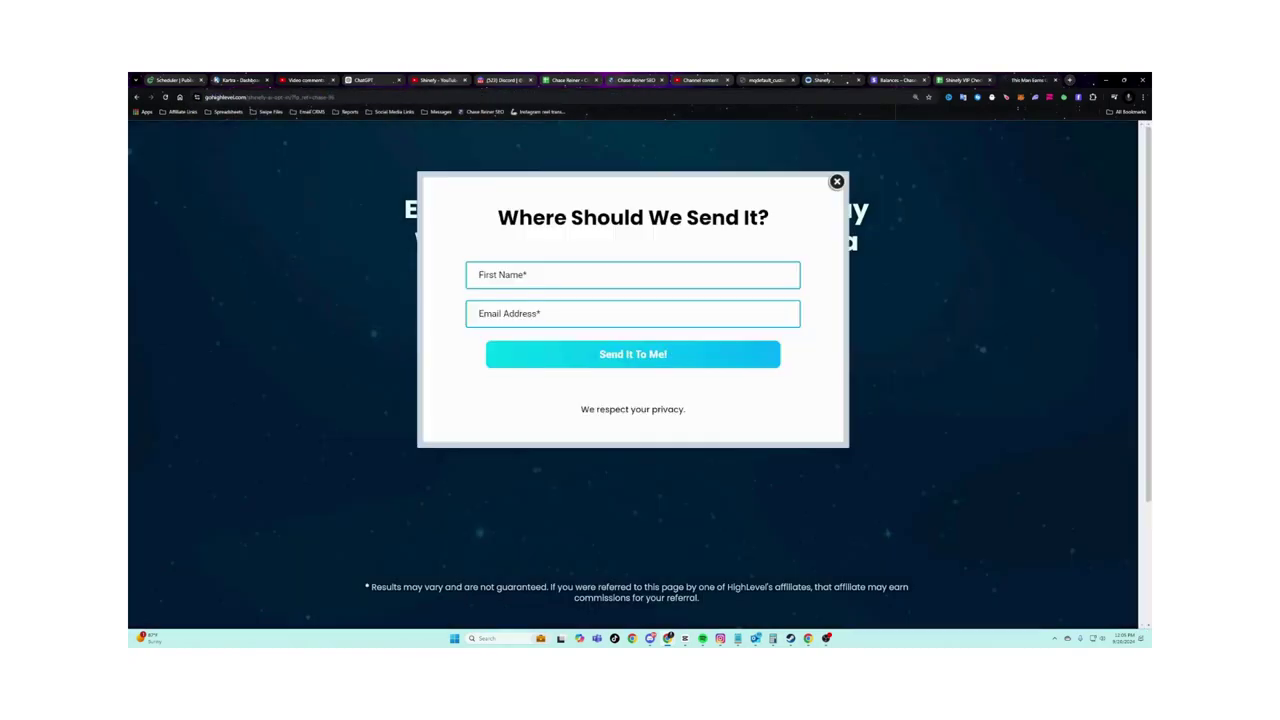
pyautogui.click(528, 274)
pyautogui.click(541, 303)
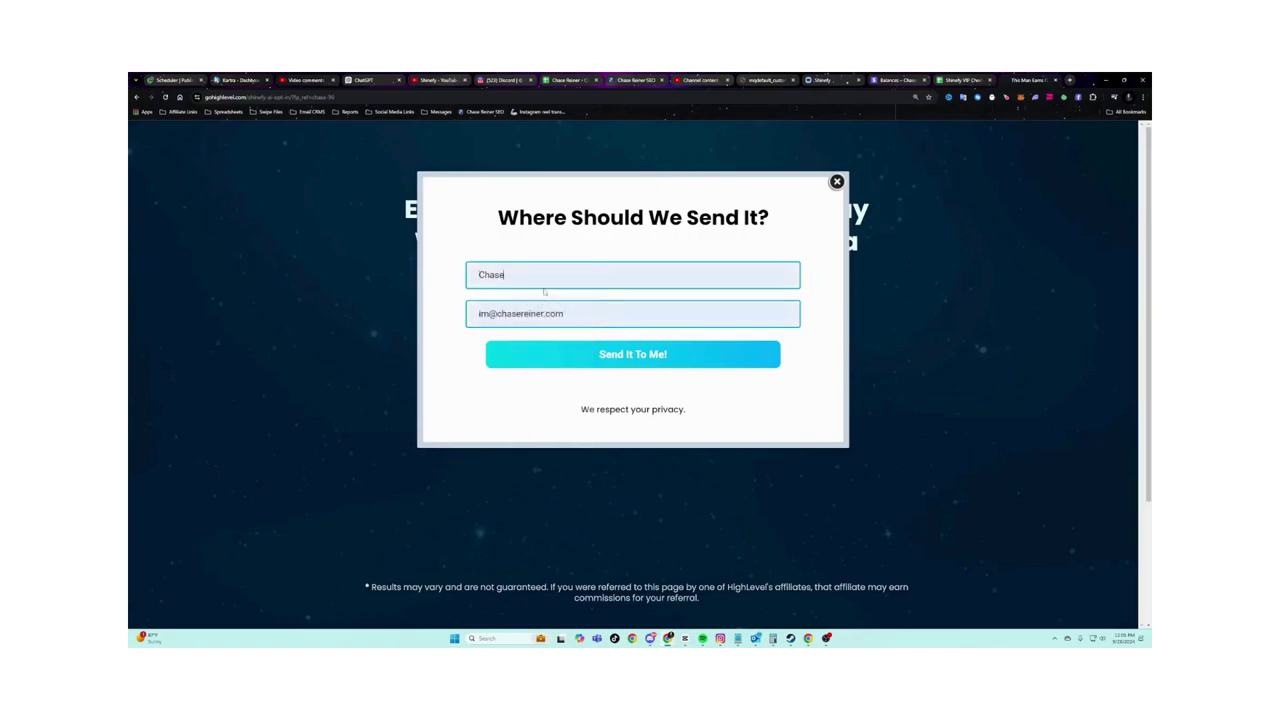
pyautogui.click(672, 358)
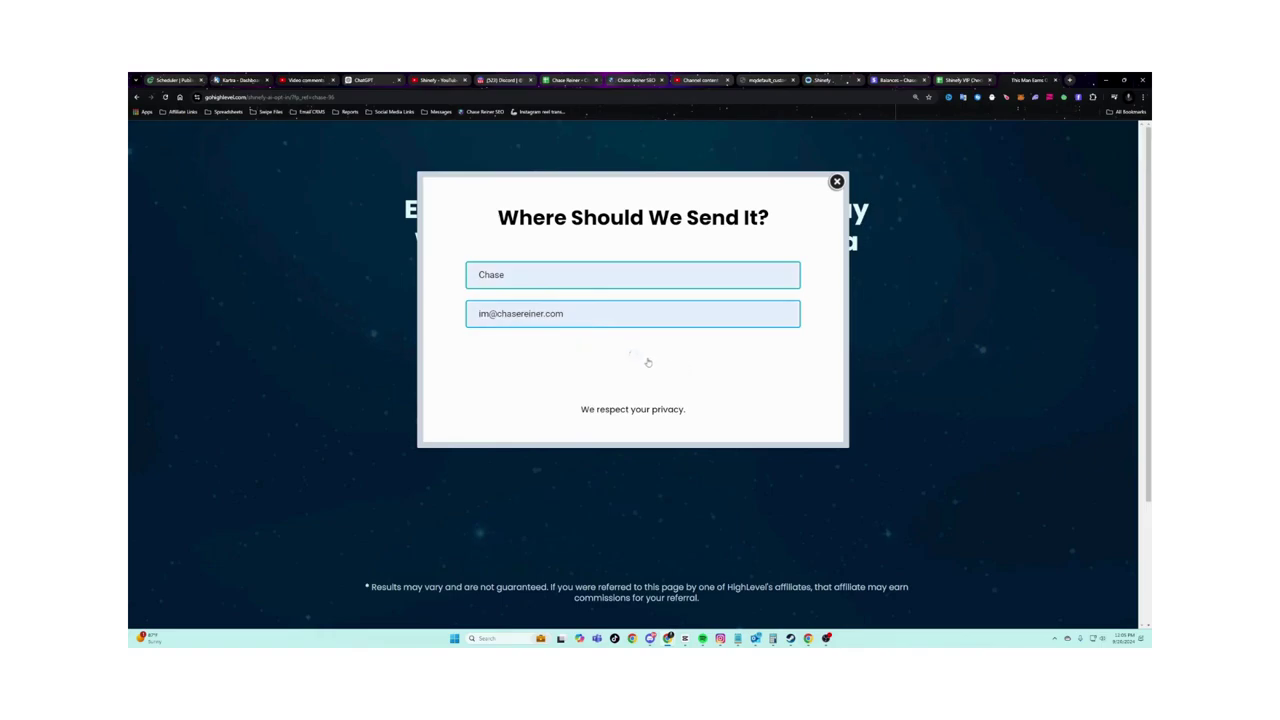
# View the 30-day free trial sign-up form on the offer page and close it without filling it in.
pyautogui.scroll(-5, 628, 405)
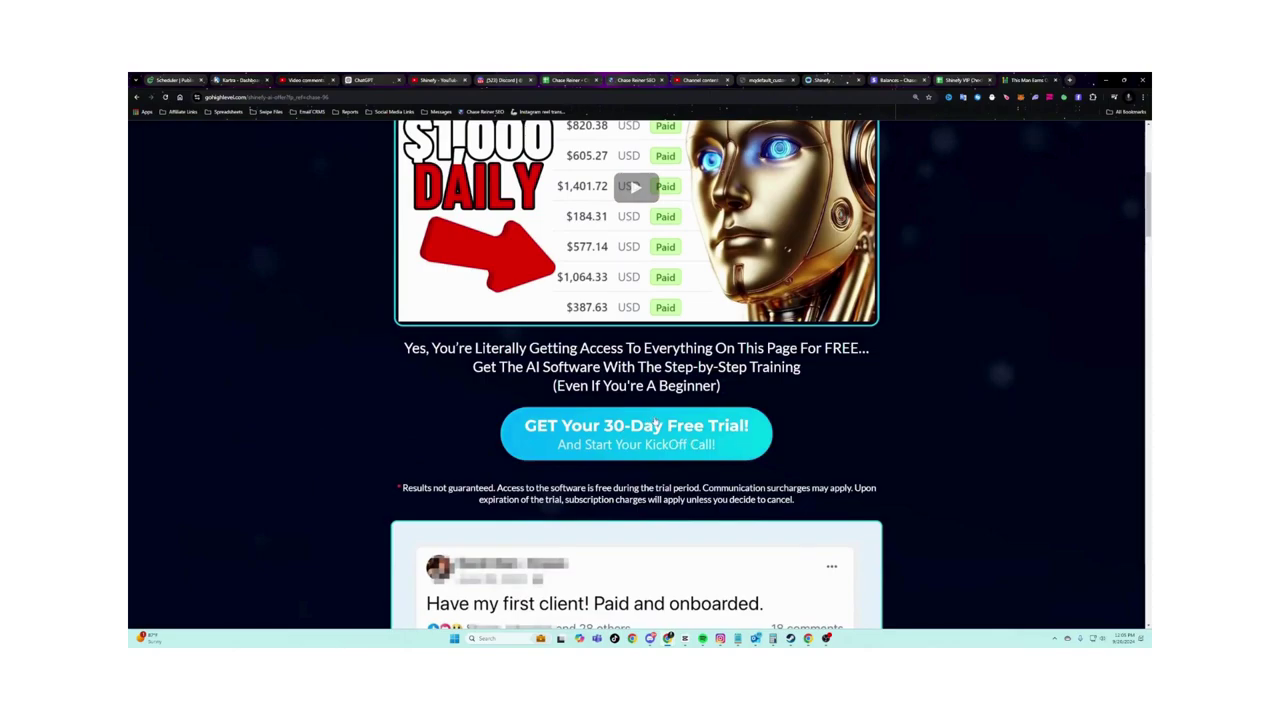
pyautogui.click(650, 425)
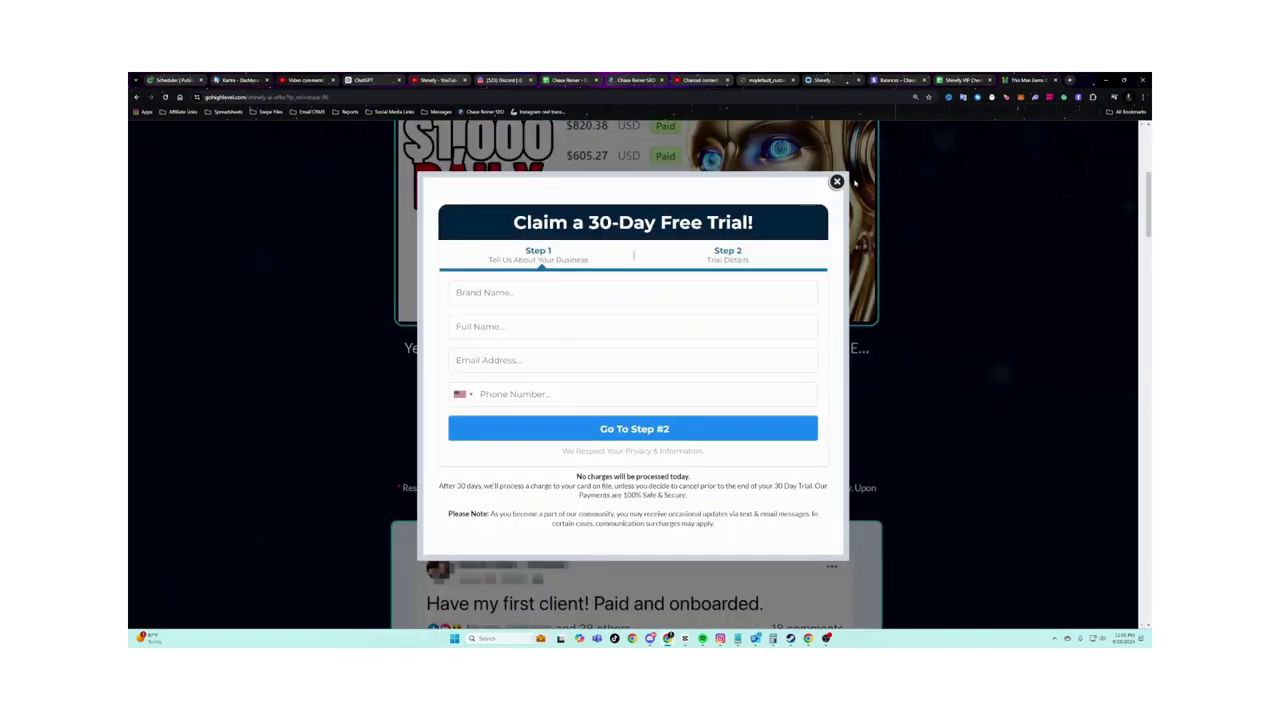
pyautogui.click(839, 182)
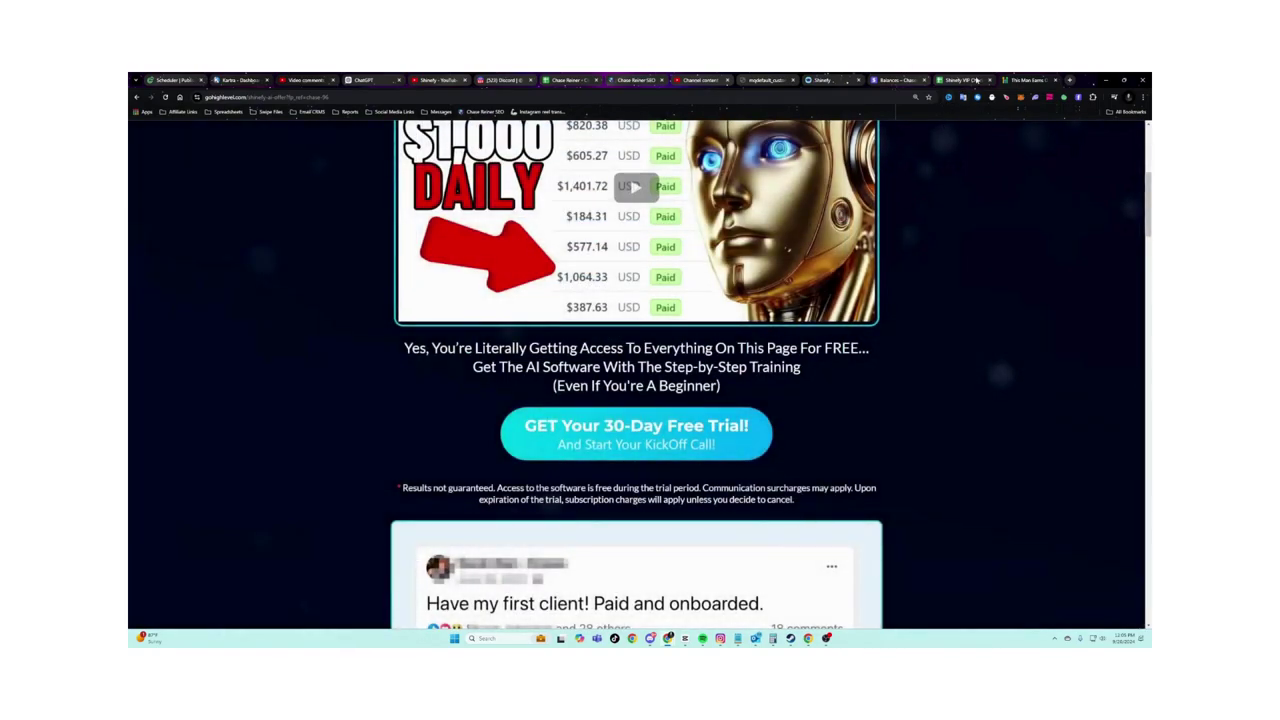
# Go back to the VIP Checklist's Roadmap sheet and examine its start video, Monday Zoom call and Discord group links.
pyautogui.click(976, 80)
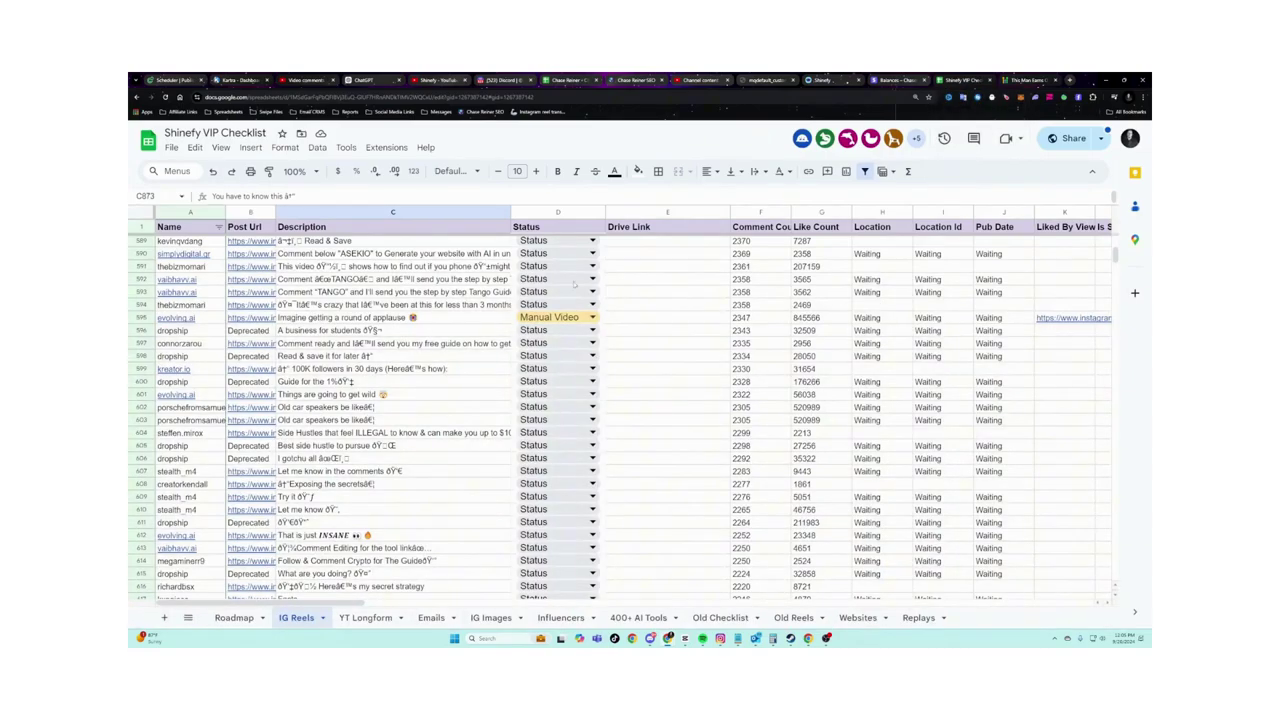
pyautogui.click(234, 617)
pyautogui.scroll(-1, 350, 436)
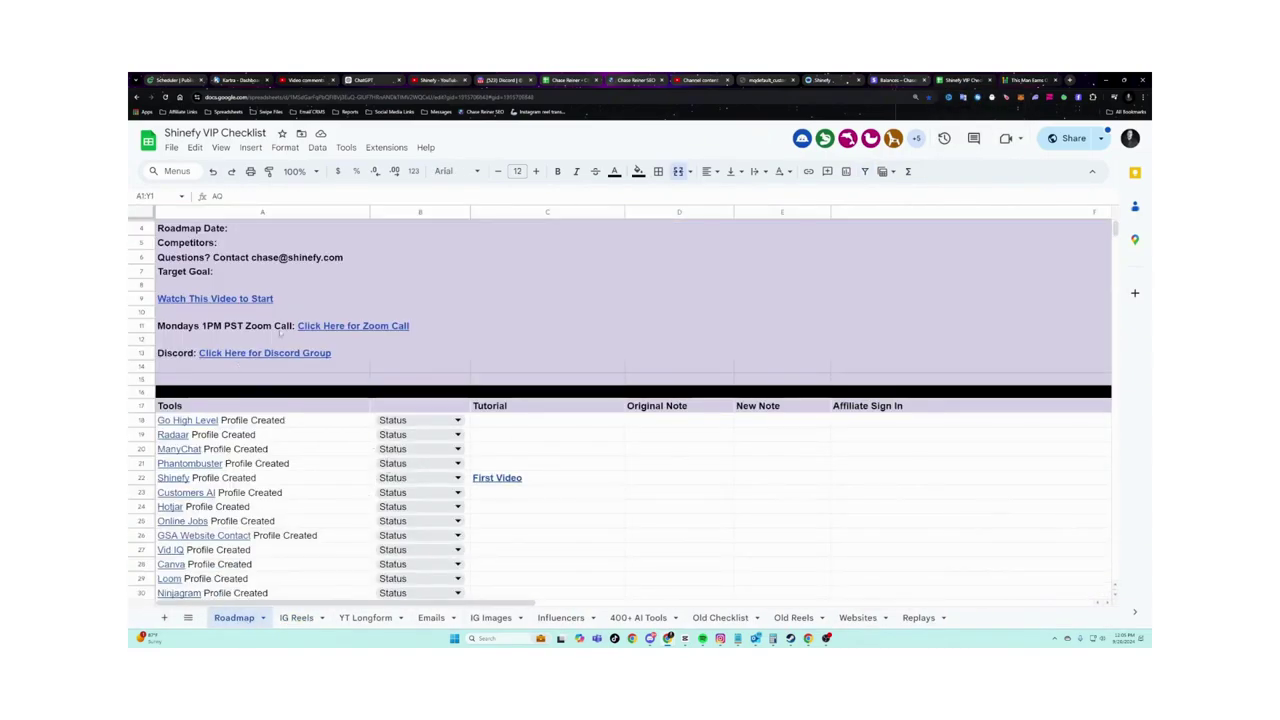
pyautogui.scroll(1, 281, 338)
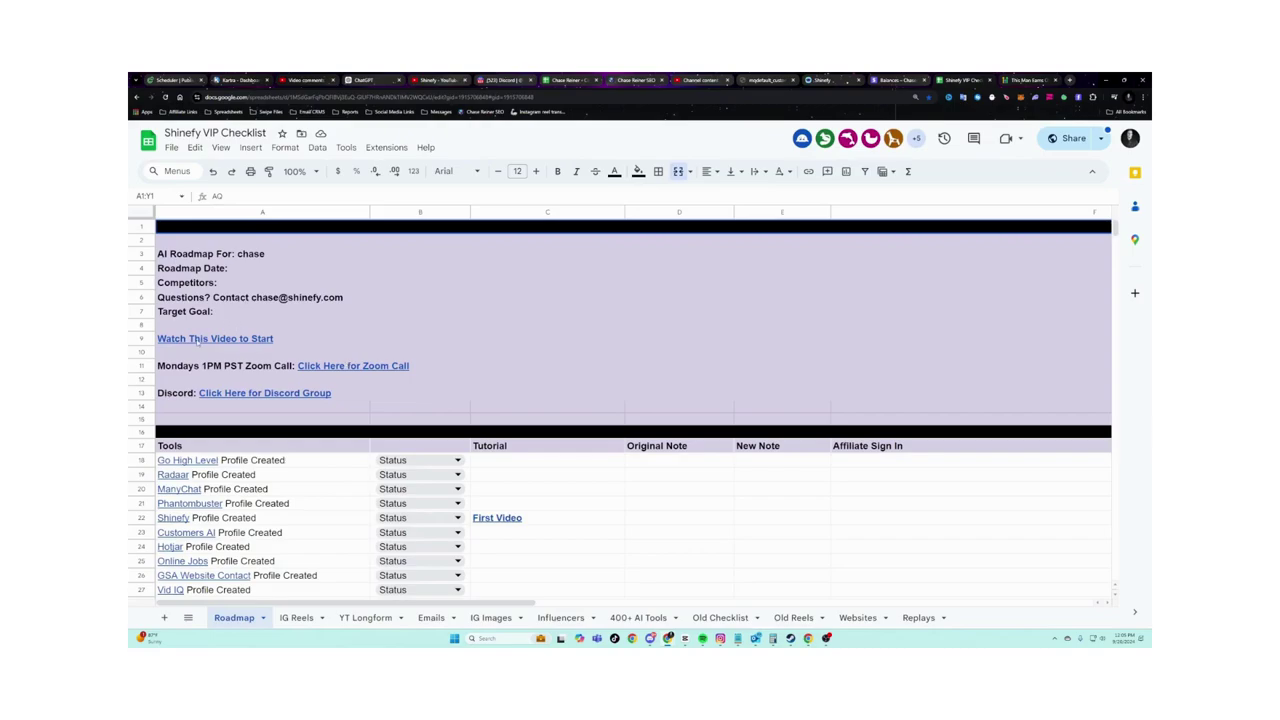
pyautogui.moveTo(198, 340)
pyautogui.click(546, 405)
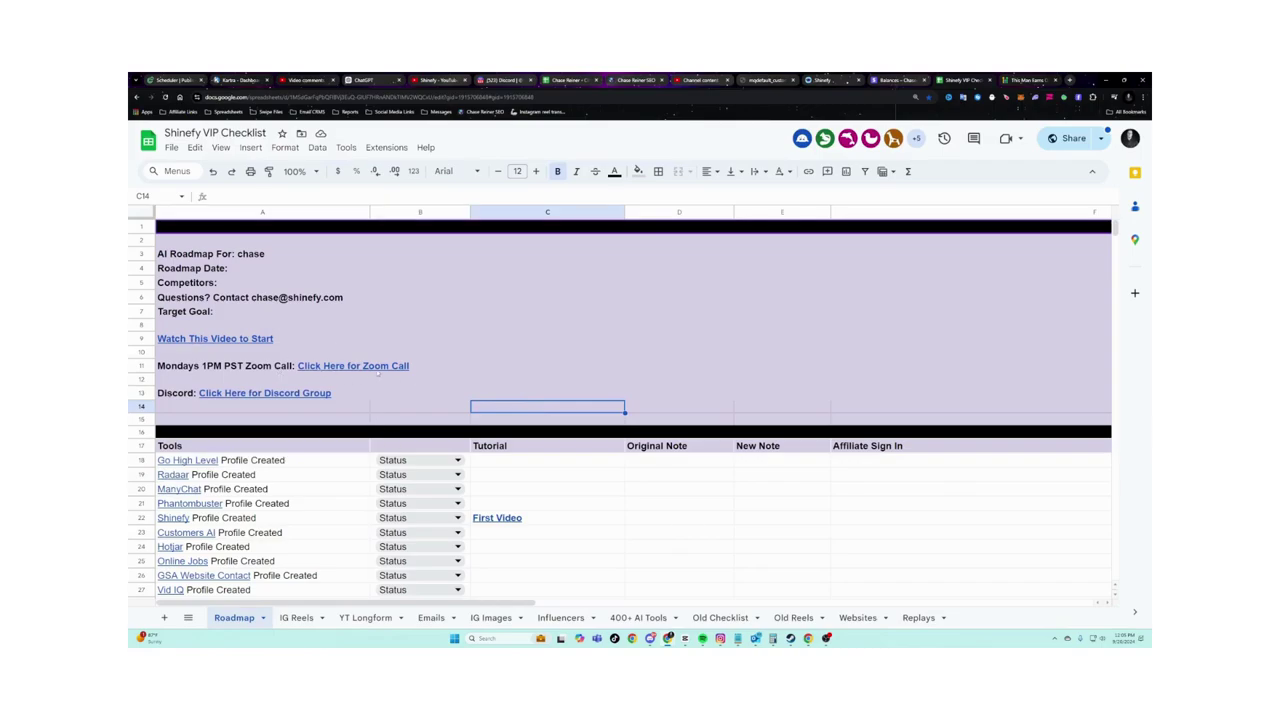
pyautogui.moveTo(374, 369)
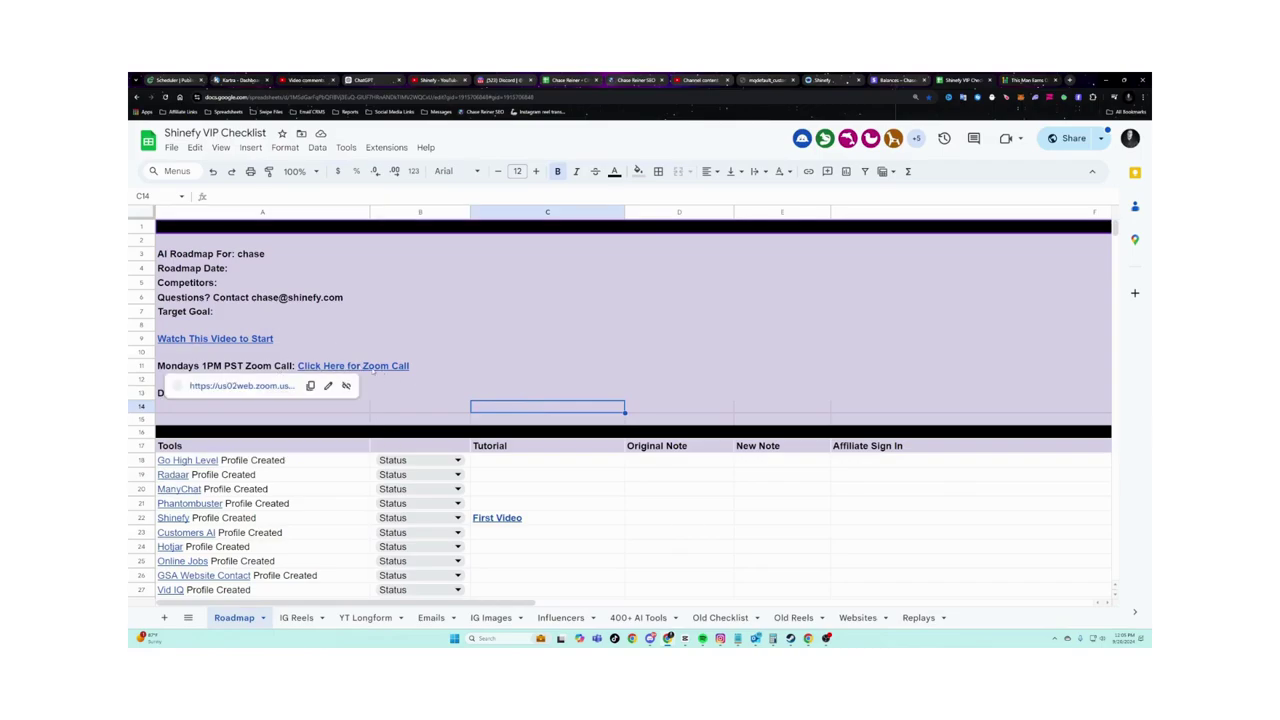
pyautogui.click(437, 366)
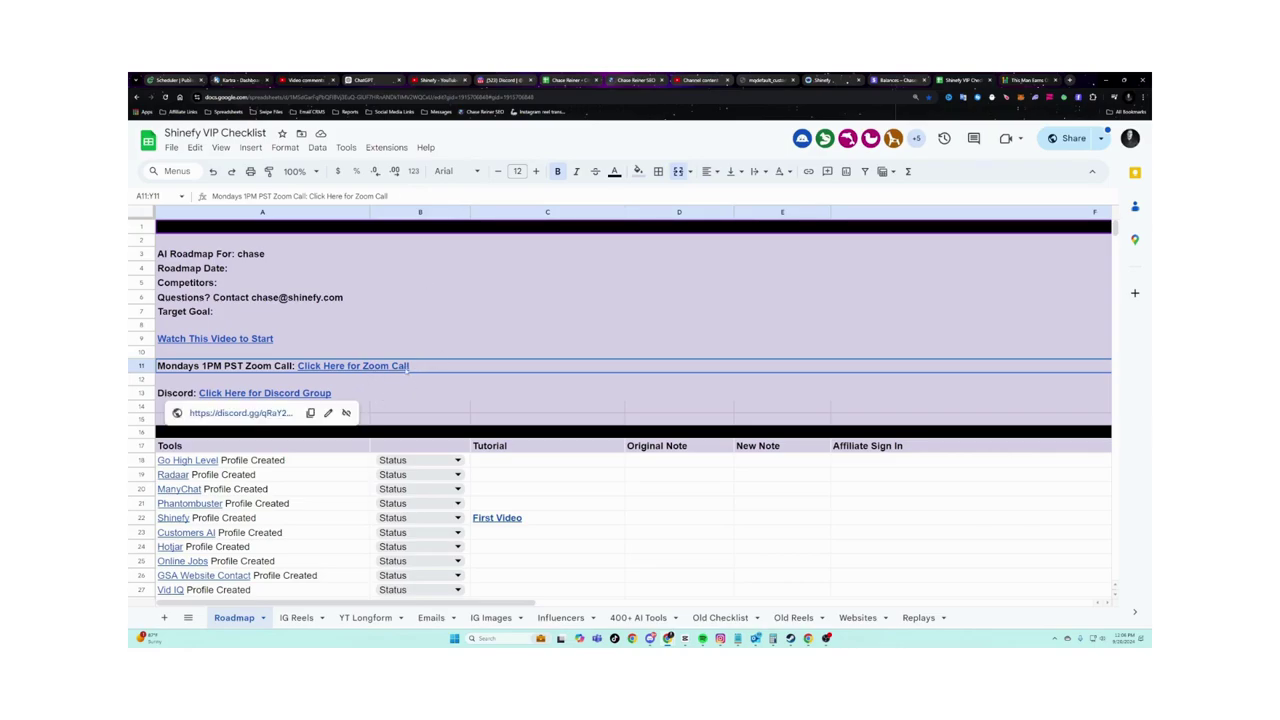
# Examine the Roadmap sheet's Zoom call and Discord rows, followed by its Tools, Main Account, Profiles Built and HighLevel Website checklists.
pyautogui.click(389, 394)
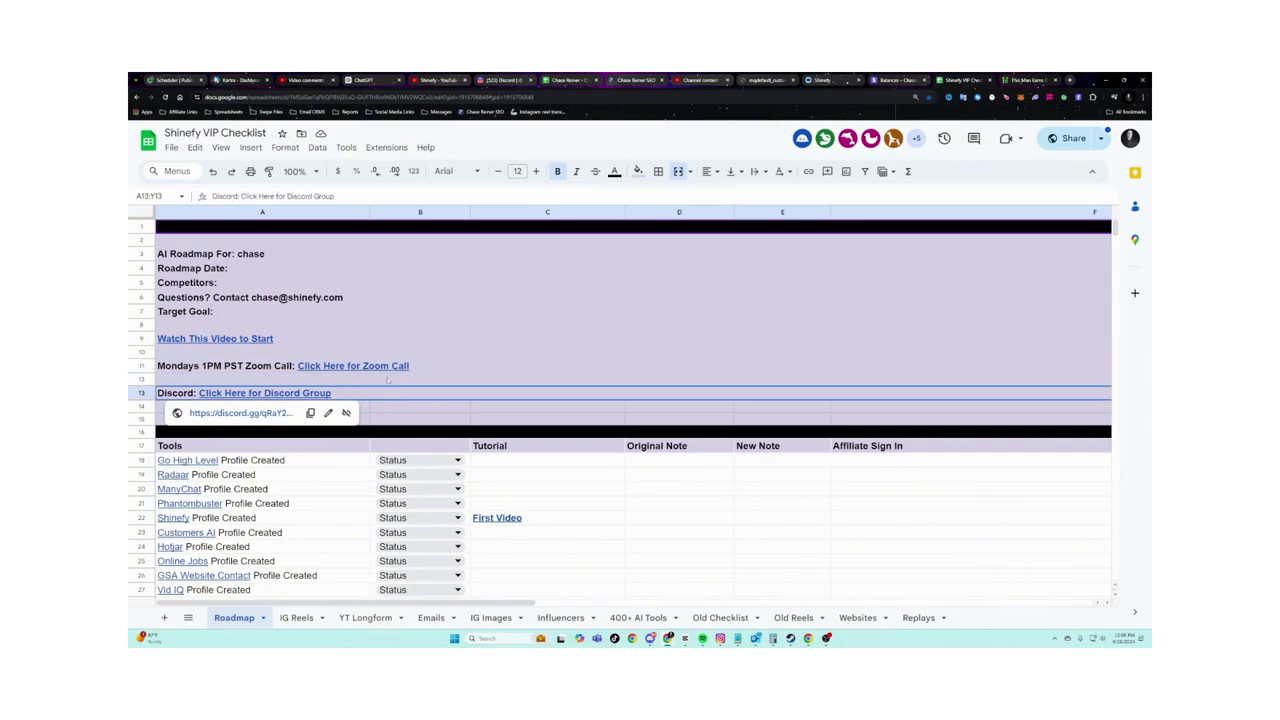
pyautogui.click(434, 366)
pyautogui.click(342, 394)
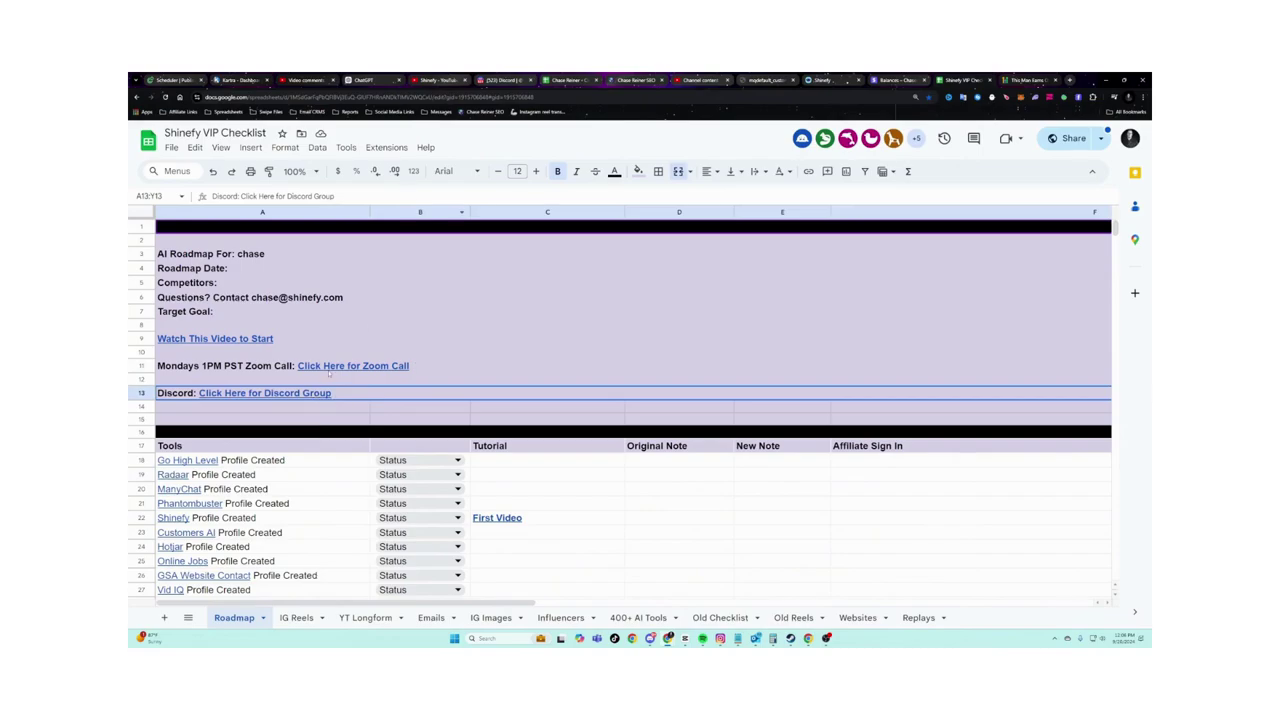
pyautogui.scroll(-10, 329, 372)
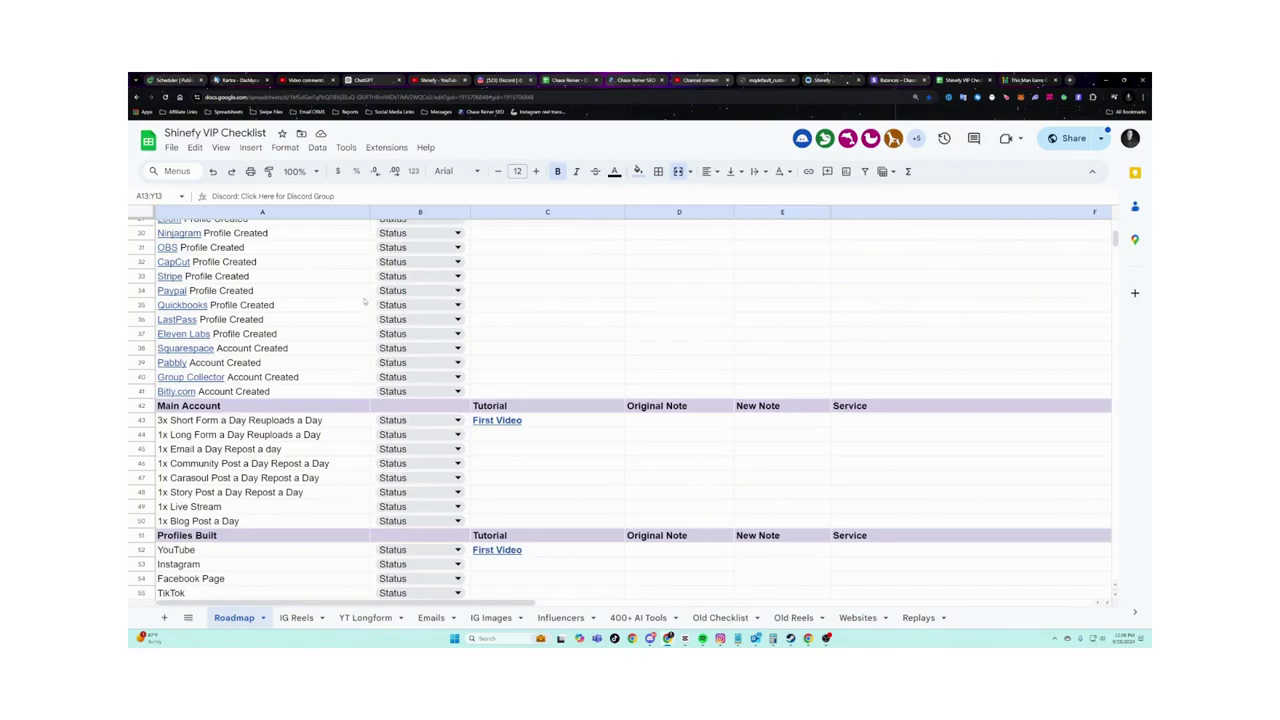
pyautogui.scroll(-4, 509, 426)
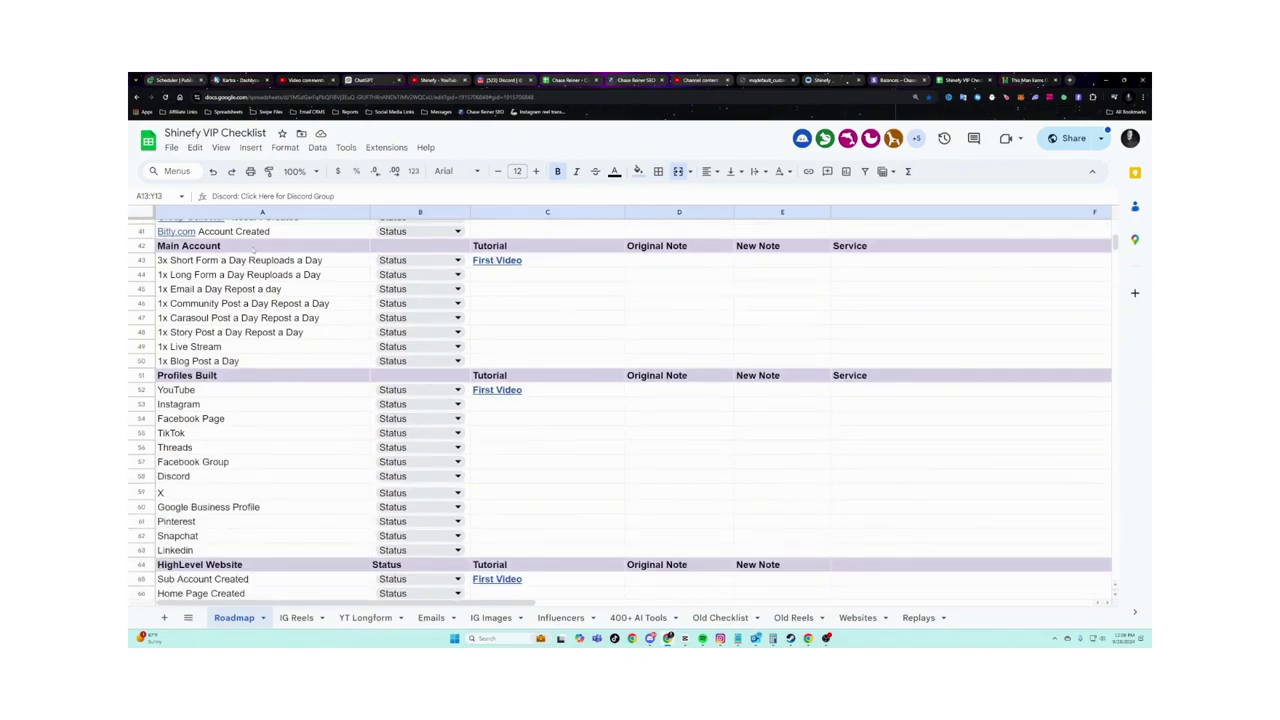
pyautogui.click(268, 264)
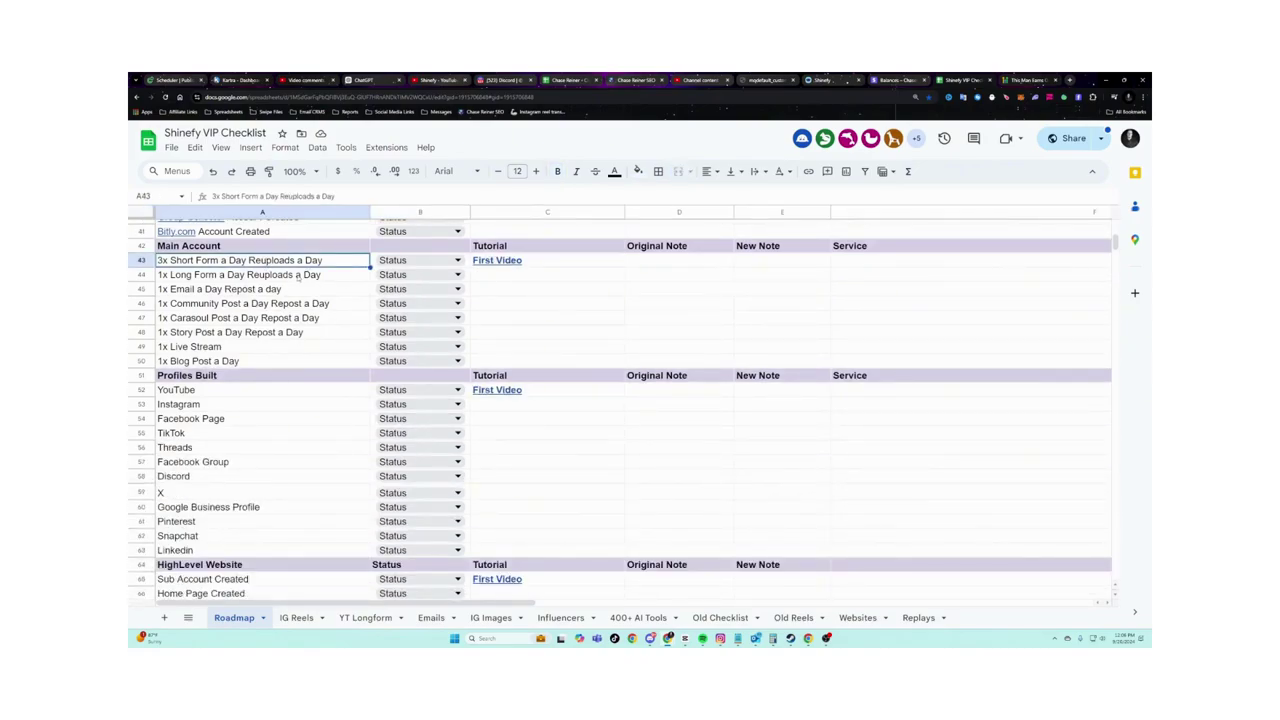
pyautogui.moveTo(235, 389); pyautogui.dragTo(328, 437)
pyautogui.click(328, 437)
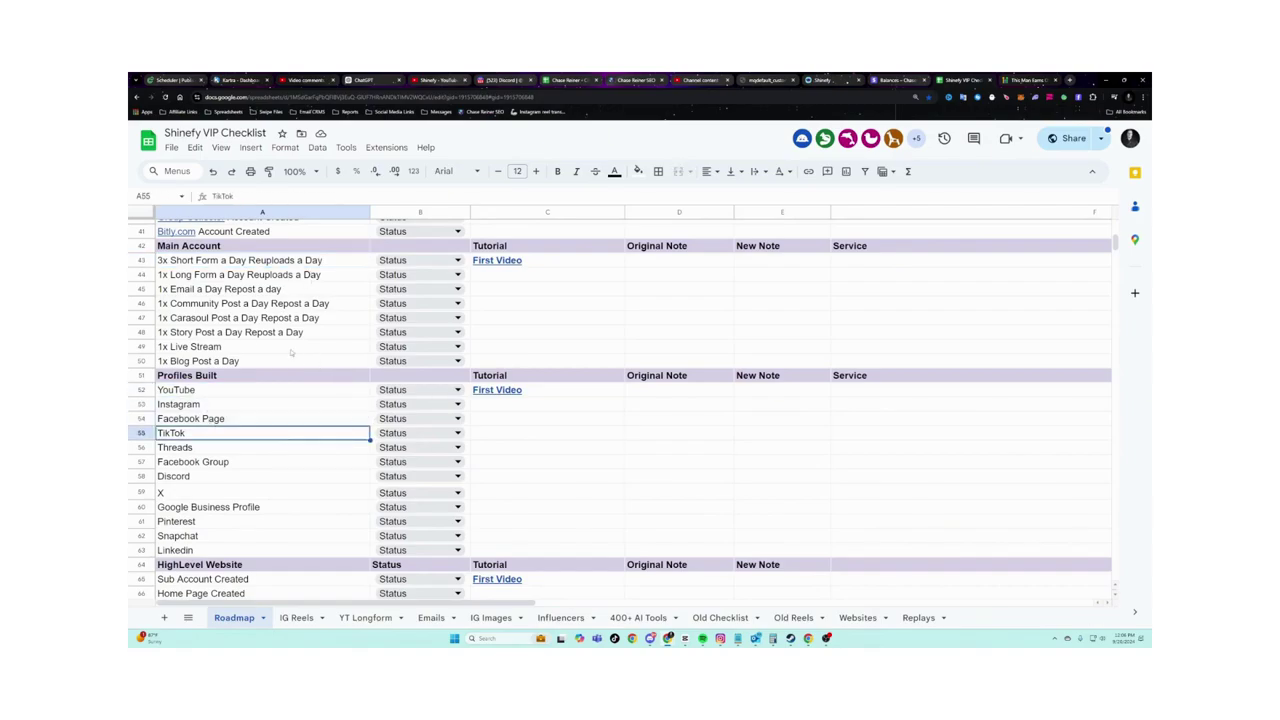
pyautogui.hotkey('shift', 'Down')
pyautogui.scroll(-4, 280, 420)
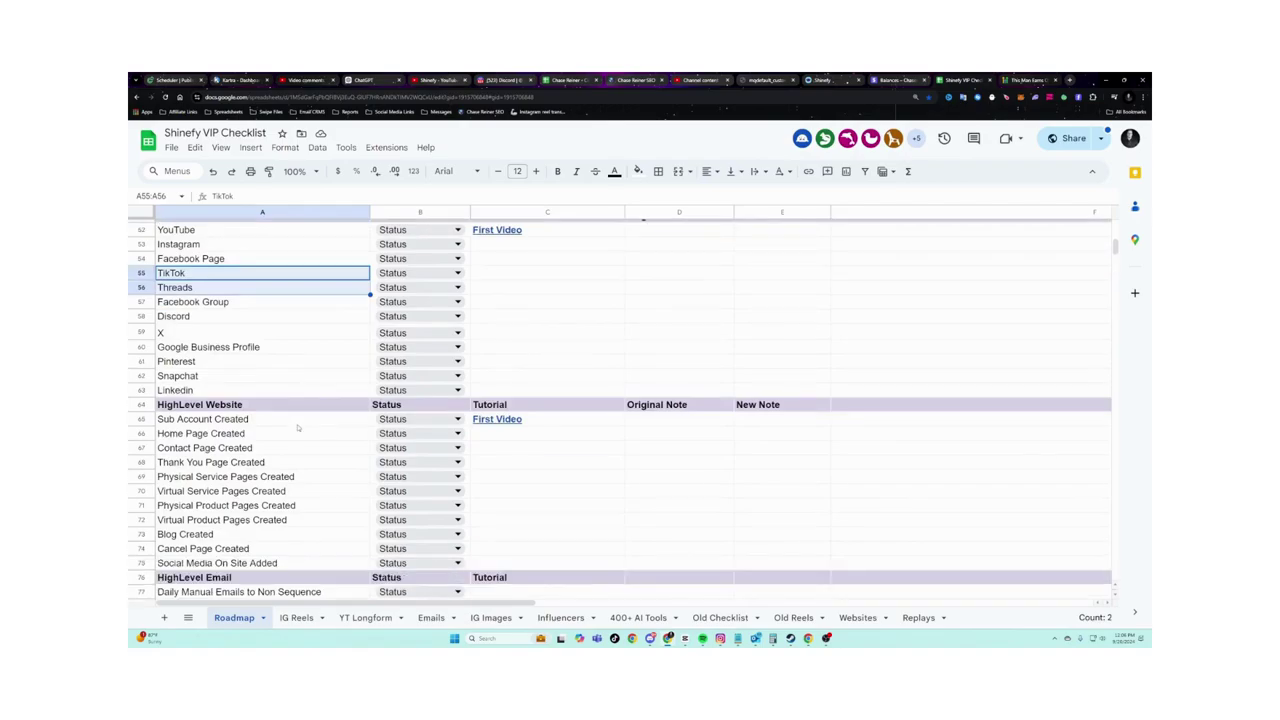
pyautogui.scroll(17, 324, 418)
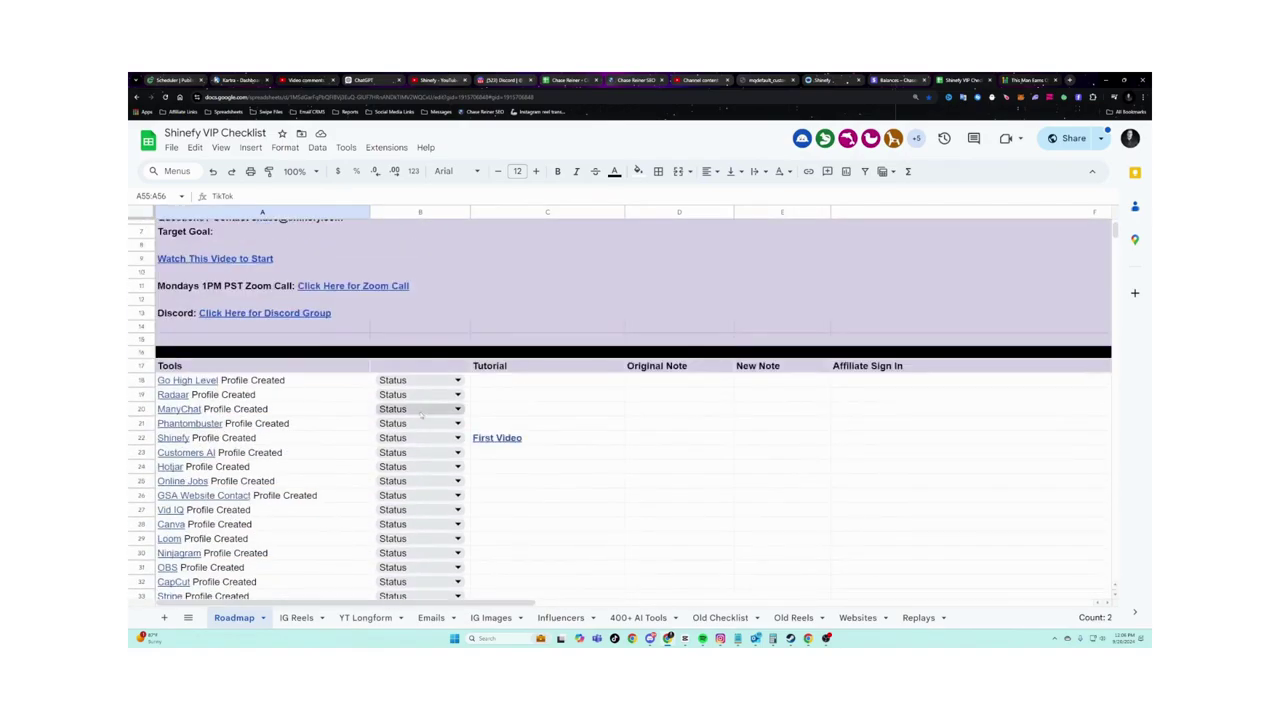
pyautogui.scroll(-2, 393, 456)
pyautogui.scroll(2, 313, 287)
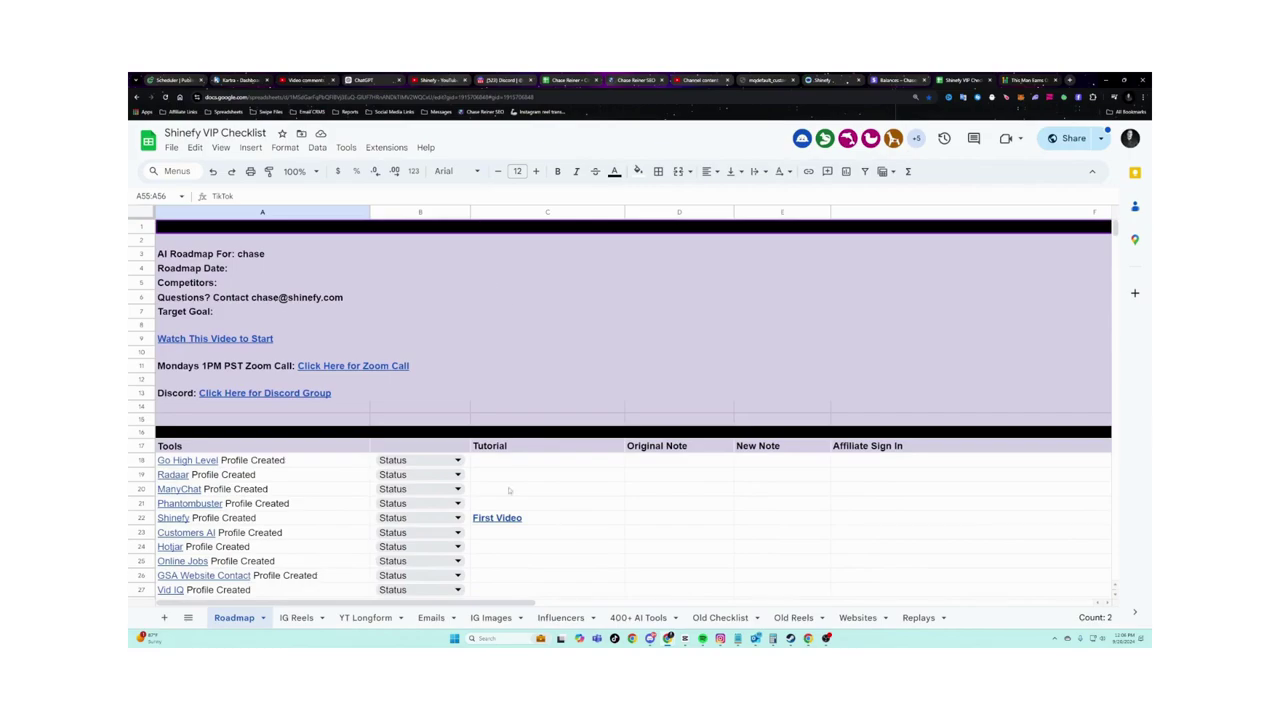
# Try setting the Go High Level and Radaar profile statuses to Done, and undo both changes.
pyautogui.scroll(-1, 430, 470)
pyautogui.click(415, 420)
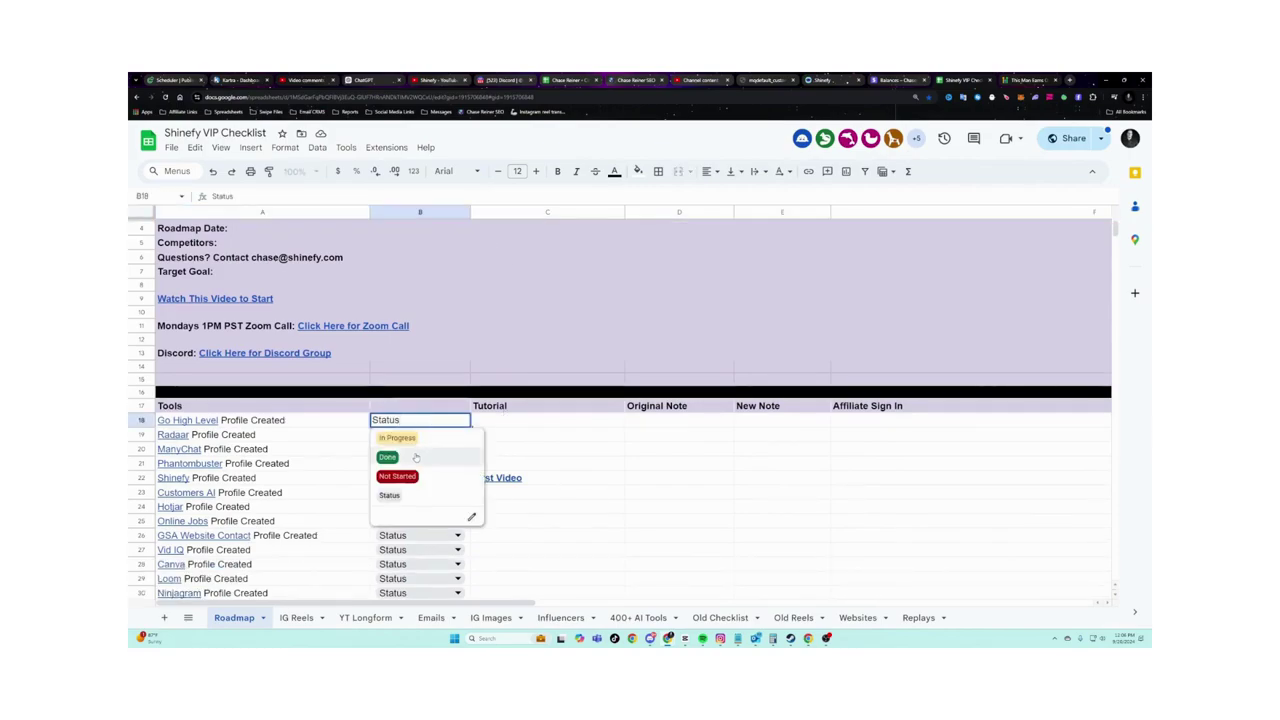
pyautogui.click(415, 457)
pyautogui.click(415, 434)
pyautogui.click(408, 471)
pyautogui.press('Return')
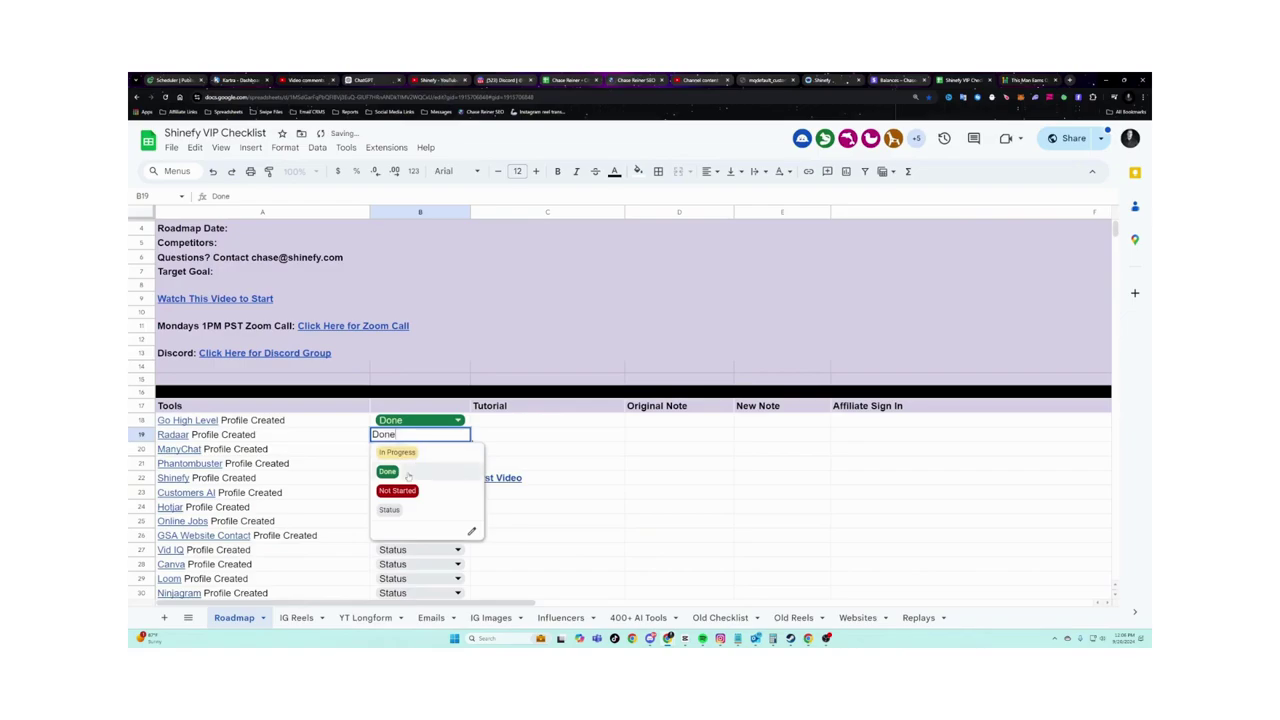
pyautogui.hotkey('ctrl', 'z')
pyautogui.hotkey('ctrl', 'z')
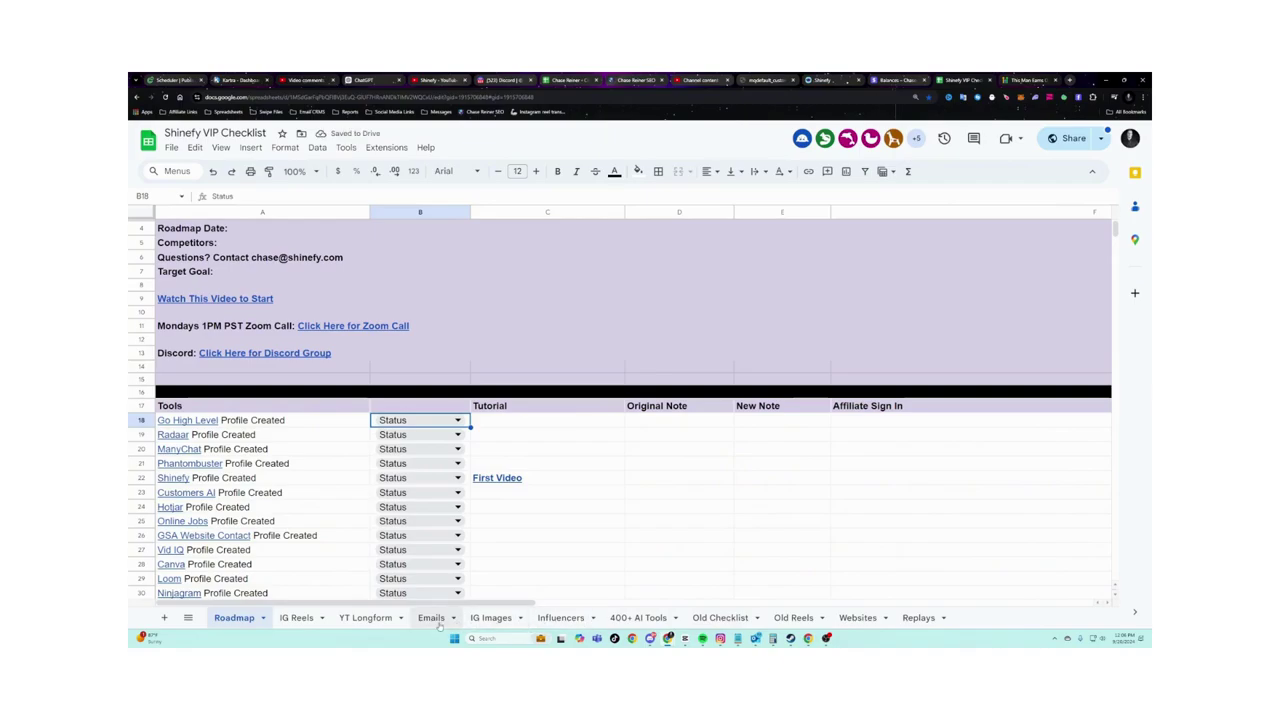
# Move the Emails sheet directly after the Roadmap sheet and select its "You Received Your Final Notice!" email subject.
pyautogui.moveTo(431, 617); pyautogui.dragTo(304, 621)
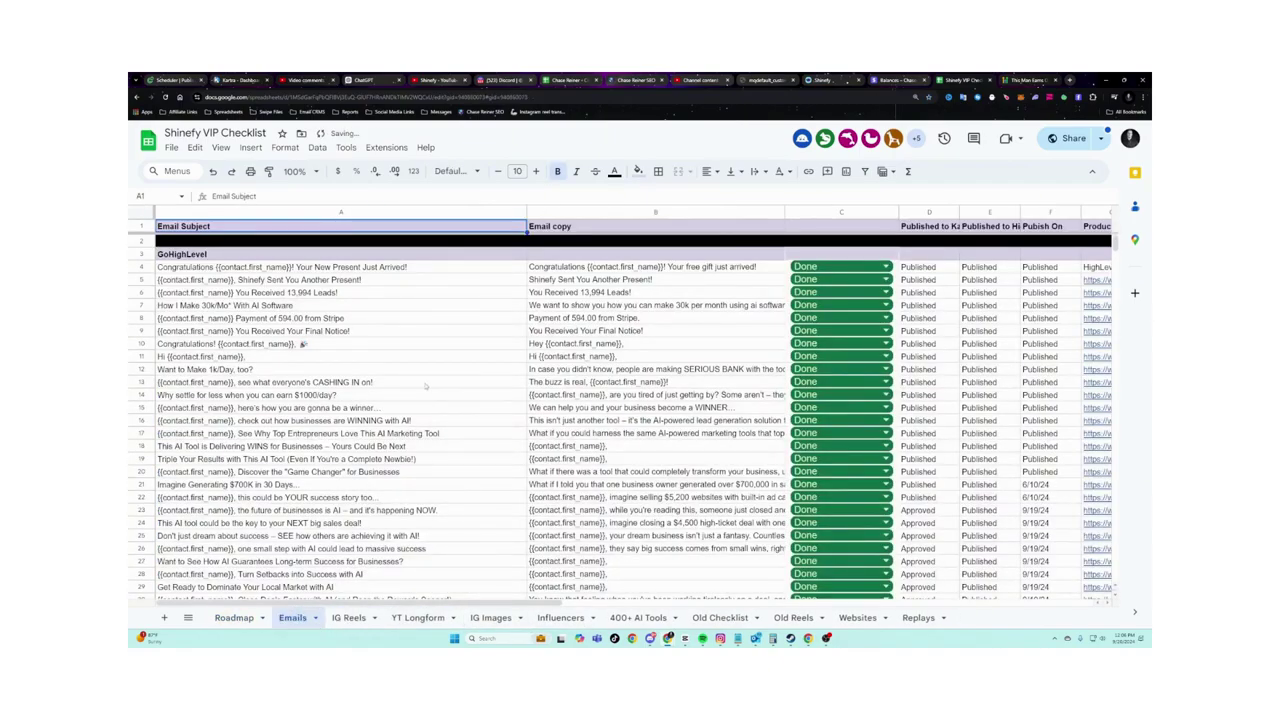
pyautogui.click(322, 331)
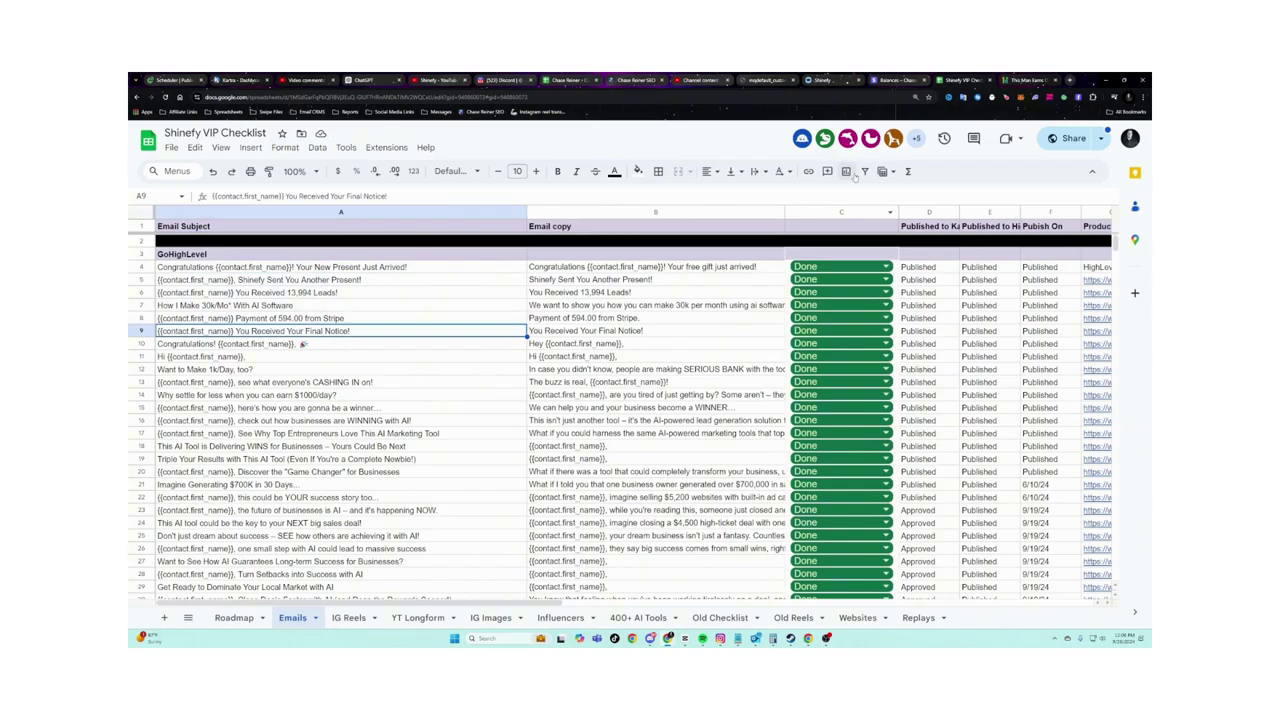
# Open the GoHighLevel Agency Dashboard in a new browser tab and enlarge the page.
pyautogui.click(1069, 80)
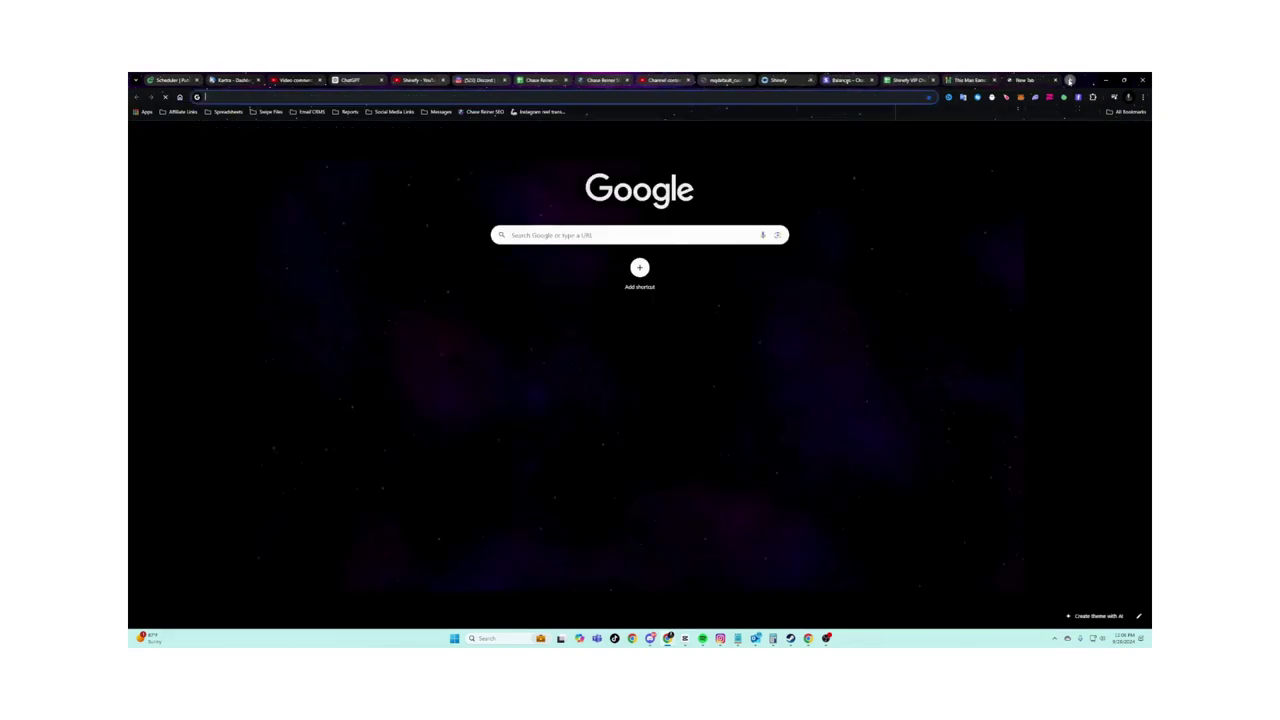
pyautogui.write('th')
pyautogui.press('BackSpace')
pyautogui.press('BackSpace')
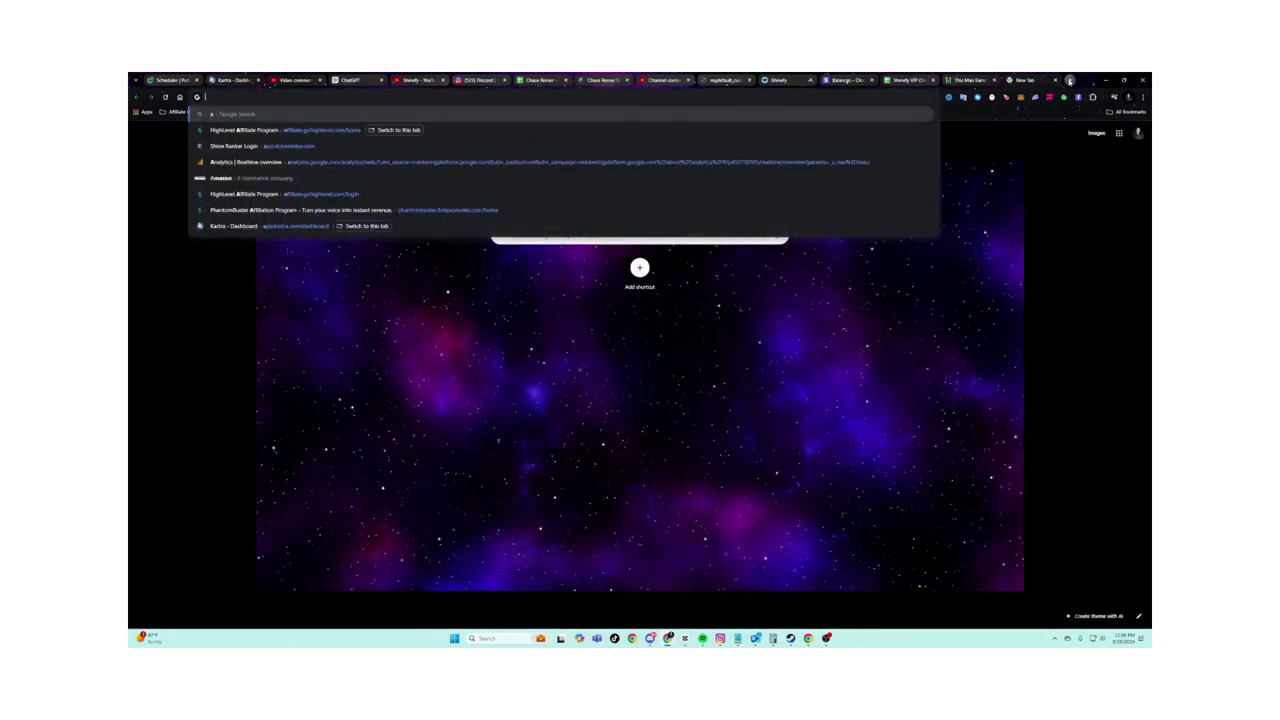
pyautogui.write('gohighlevel.com')
pyautogui.press('Return')
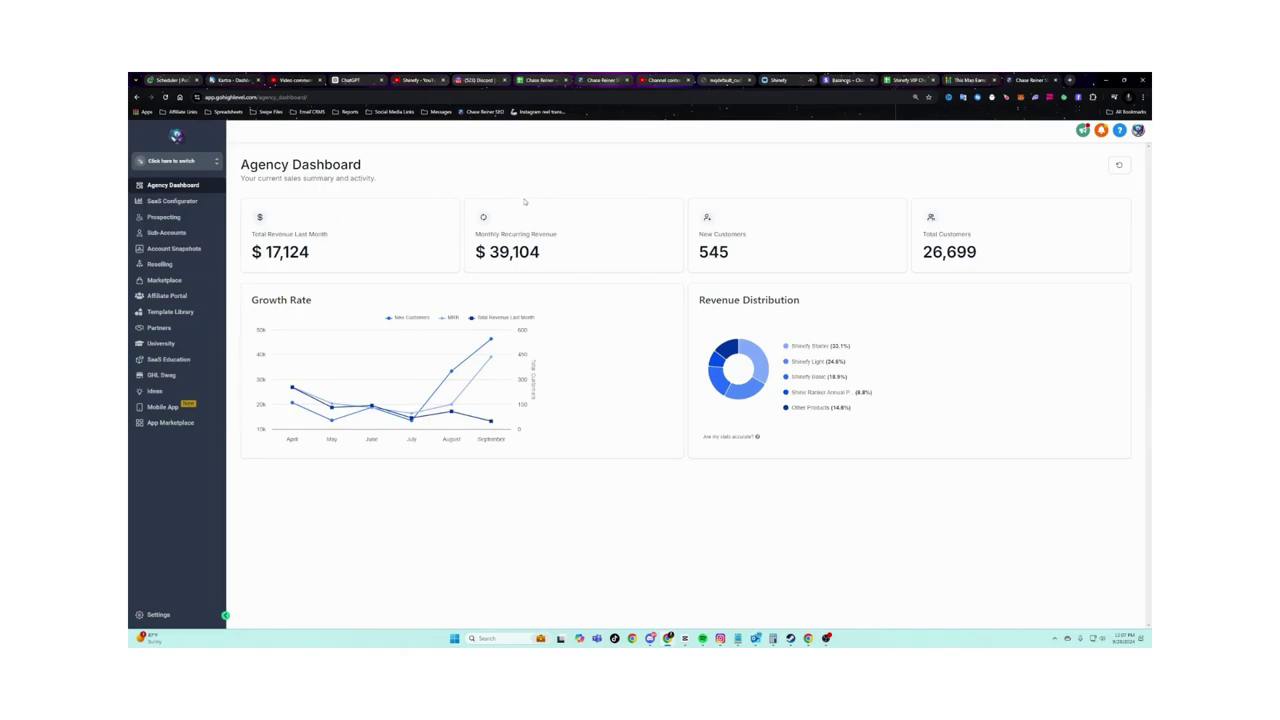
pyautogui.hotkey('ctrl', '+')
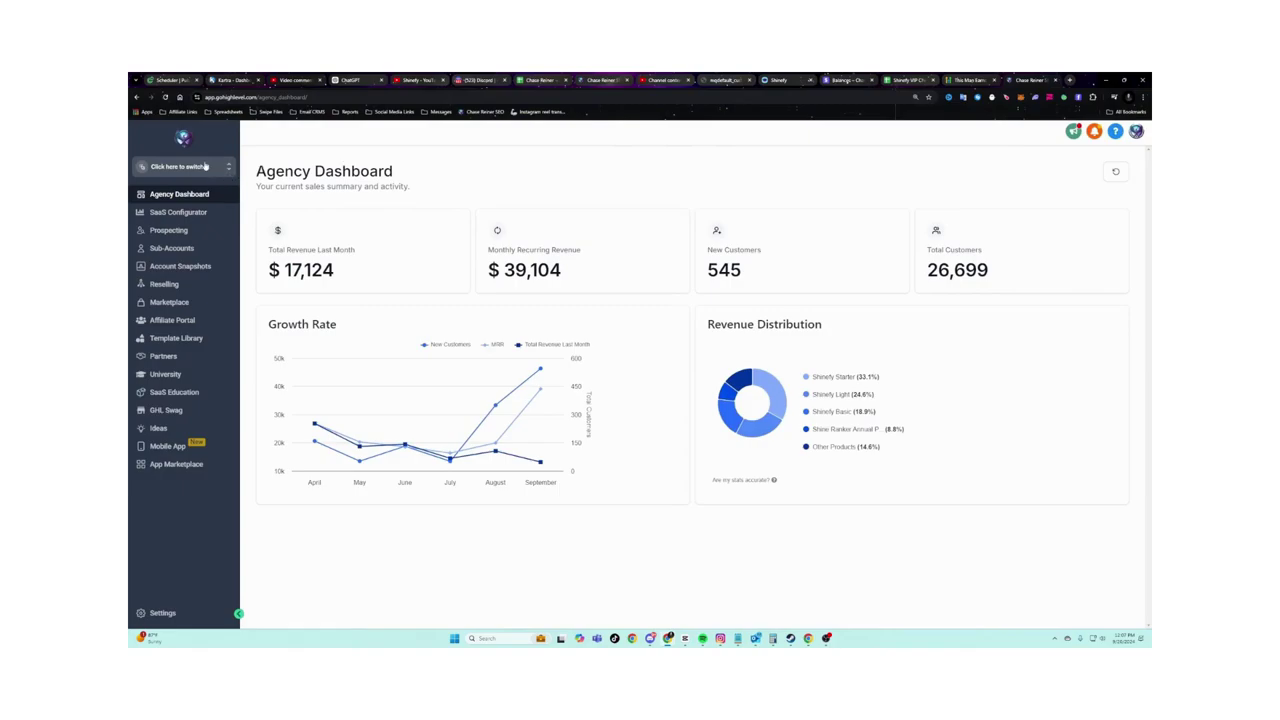
# View the sub-account switcher and open the agency's Sub-Accounts list.
pyautogui.click(200, 168)
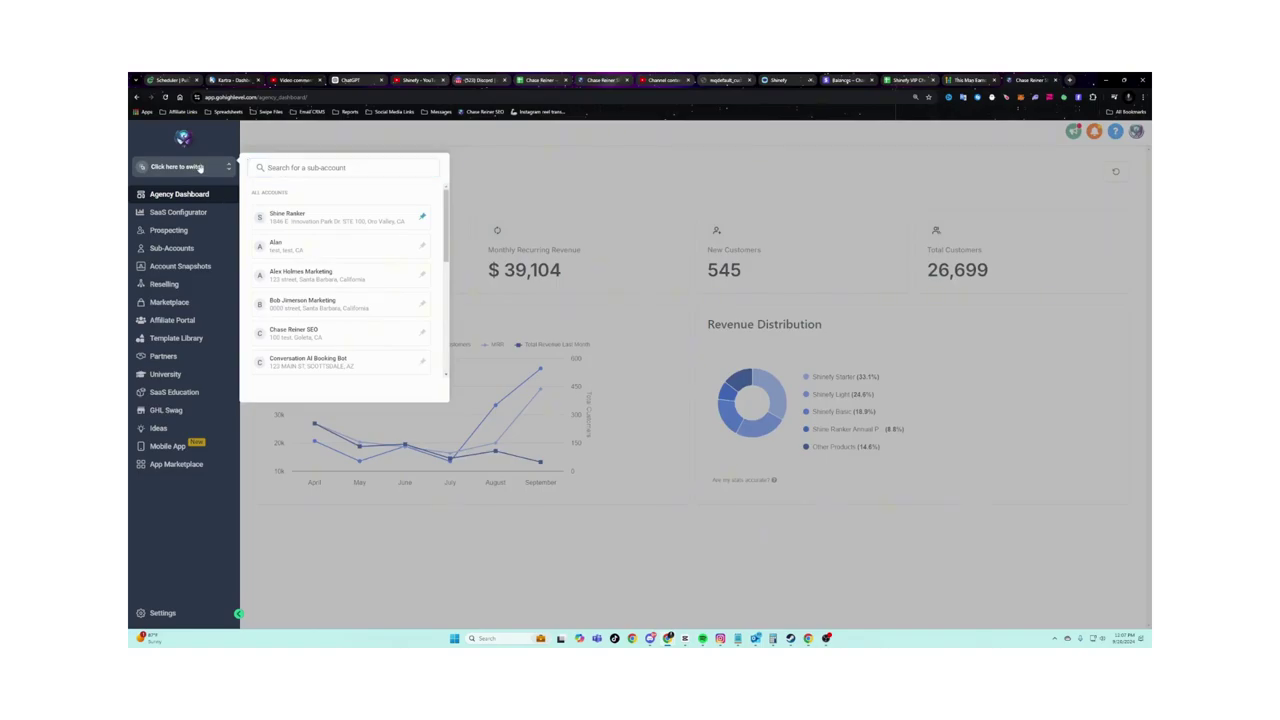
pyautogui.click(197, 167)
pyautogui.click(190, 249)
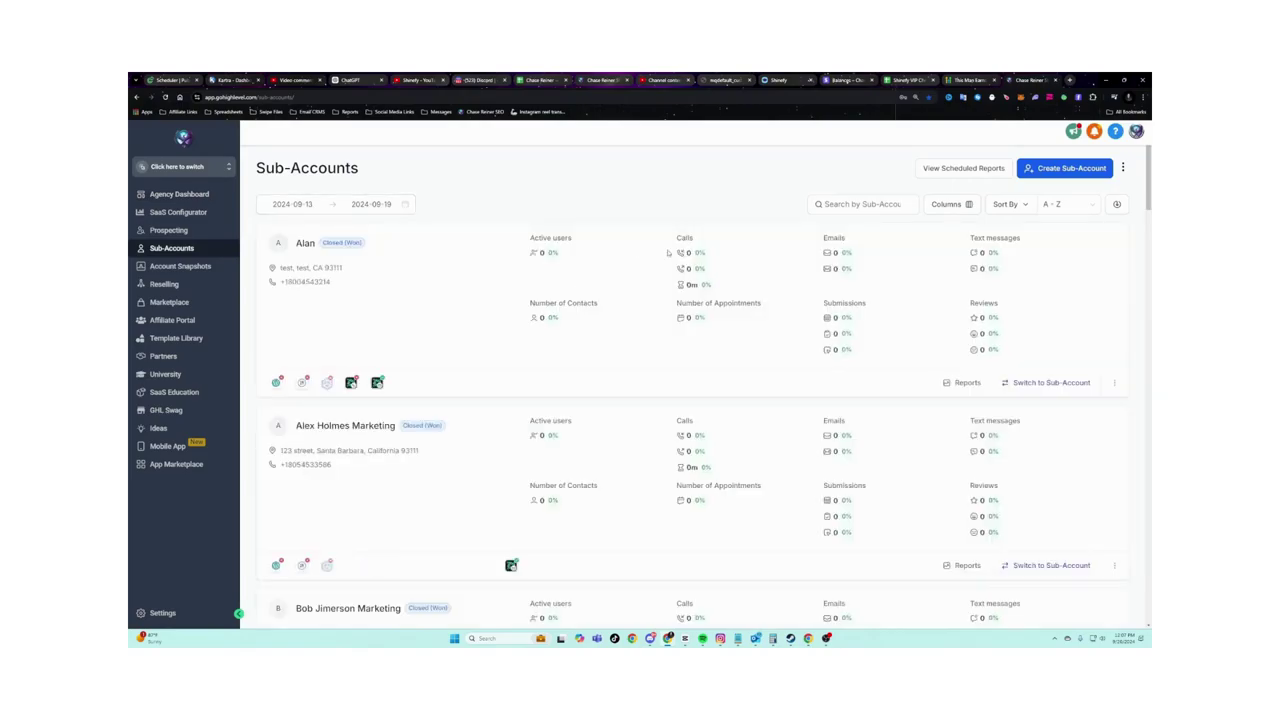
pyautogui.scroll(-2, 438, 240)
pyautogui.scroll(1, 1072, 225)
# Start creating a sub-account and examine the snapshot templates offered for a SaaS account.
pyautogui.click(1051, 172)
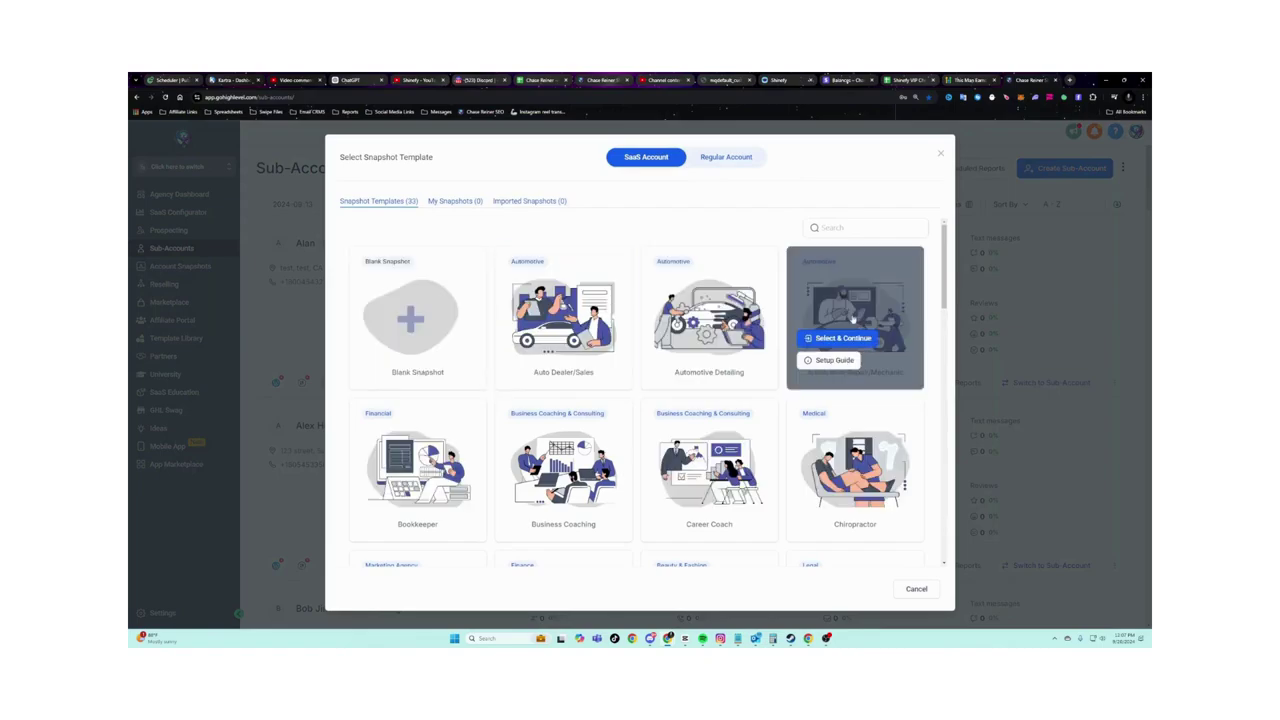
pyautogui.scroll(-3, 700, 390)
pyautogui.scroll(3, 688, 412)
pyautogui.scroll(-2, 678, 336)
pyautogui.scroll(-1, 678, 336)
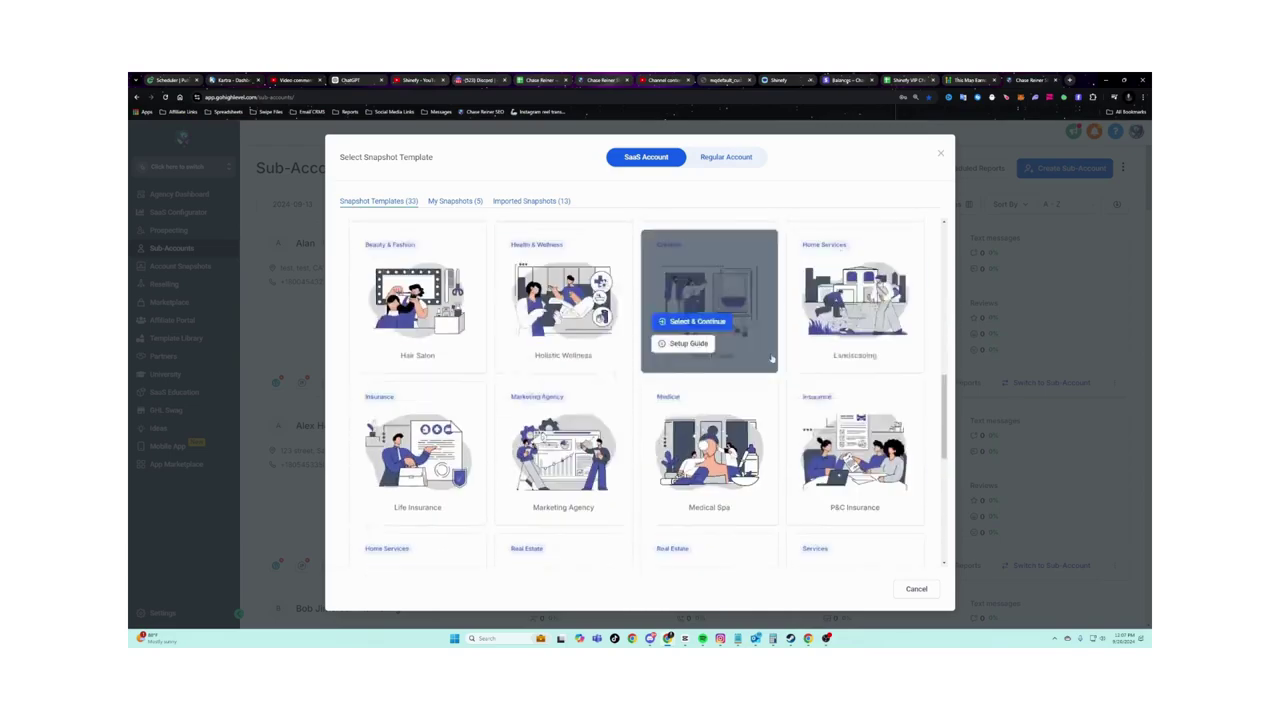
pyautogui.scroll(3, 594, 329)
pyautogui.scroll(1, 650, 313)
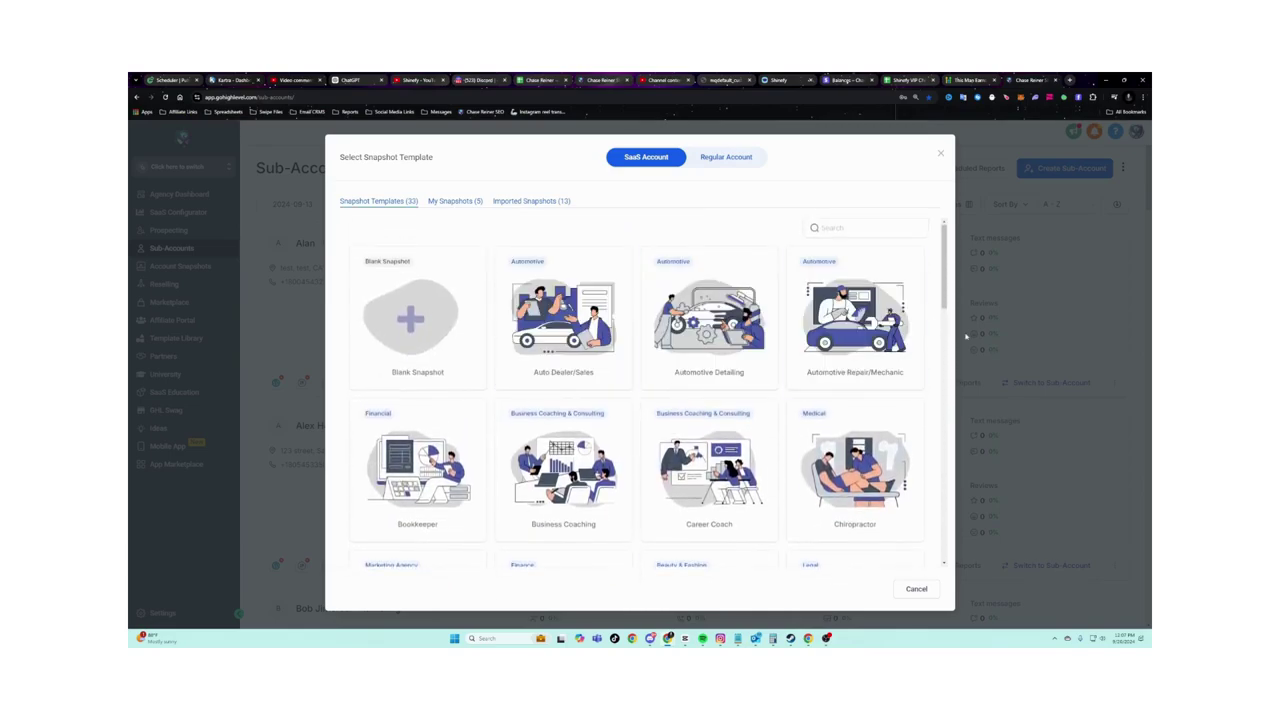
pyautogui.moveTo(943, 272); pyautogui.dragTo(941, 440)
pyautogui.scroll(10, 482, 320)
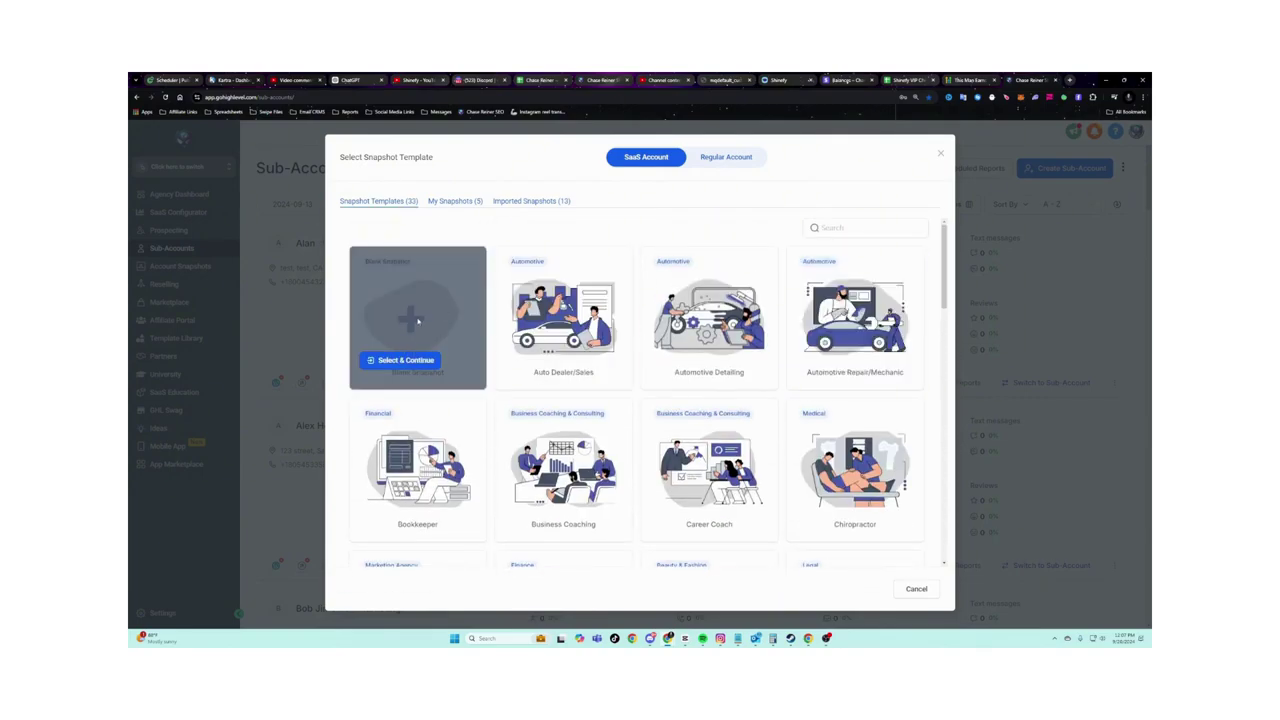
# Continue with the Blank Snapshot, choose to add the account manually and examine the Add account form's fields.
pyautogui.click(402, 360)
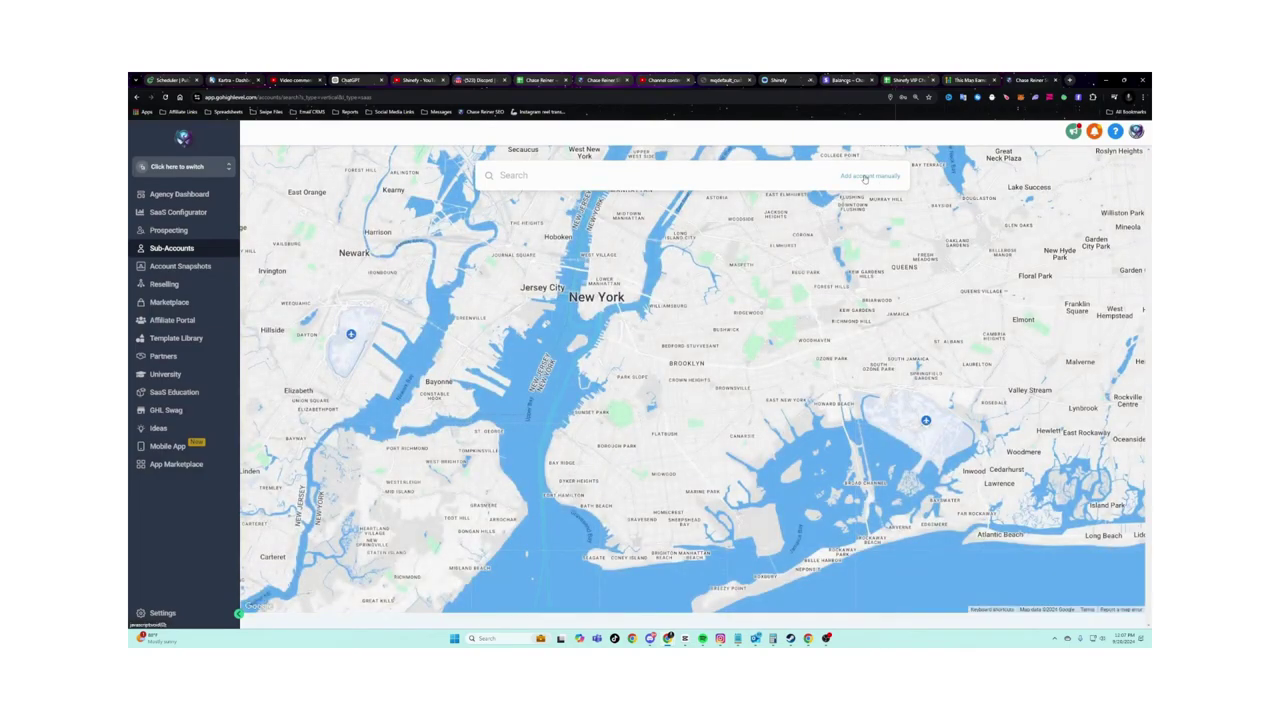
pyautogui.click(865, 177)
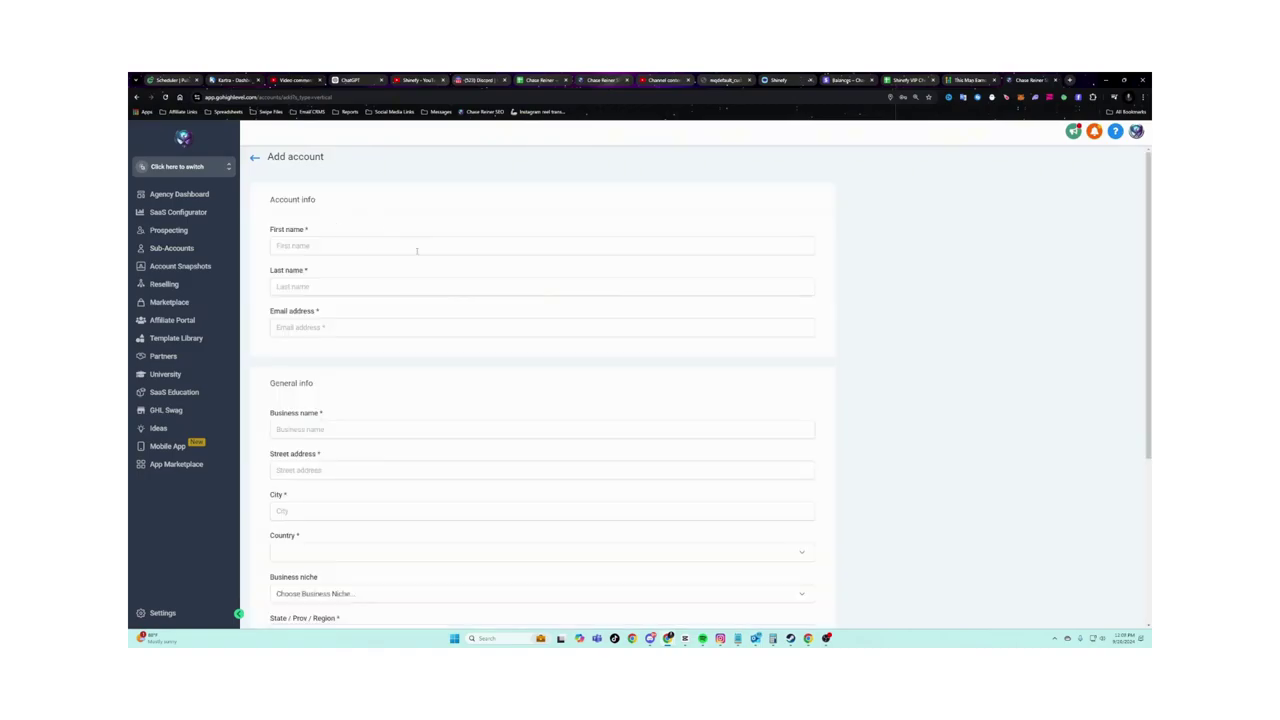
pyautogui.scroll(-3, 417, 251)
pyautogui.scroll(-2, 289, 296)
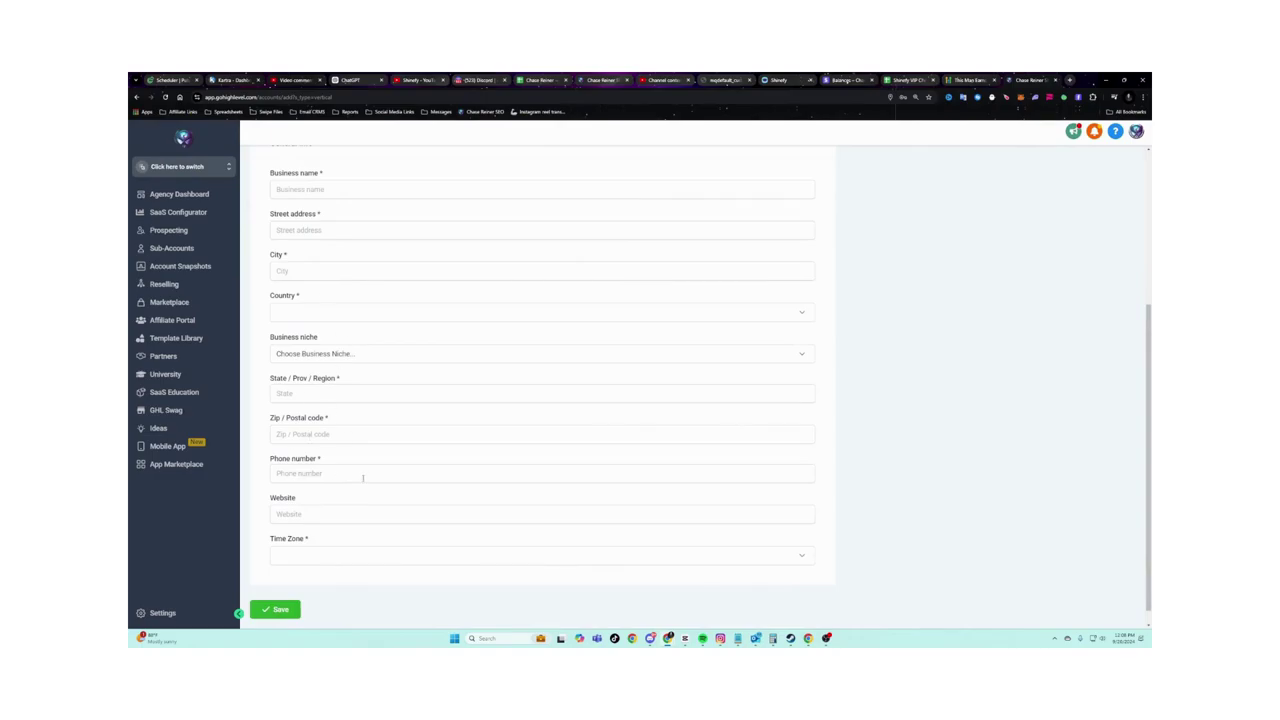
# Try entering a placeholder phone number in the Add account form and replace it with another one.
pyautogui.click(401, 474)
pyautogui.write('+1000')
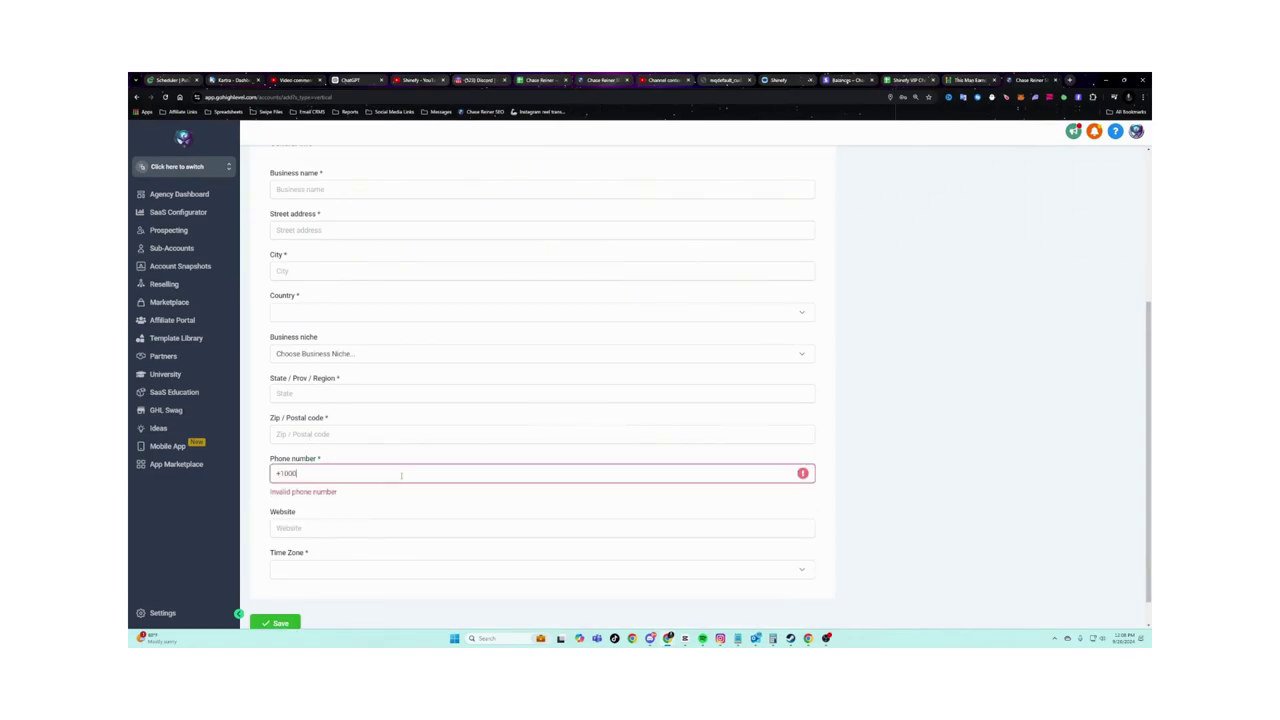
pyautogui.moveTo(357, 474); pyautogui.dragTo(274, 474)
pyautogui.write('+118')
pyautogui.press('BackSpace')
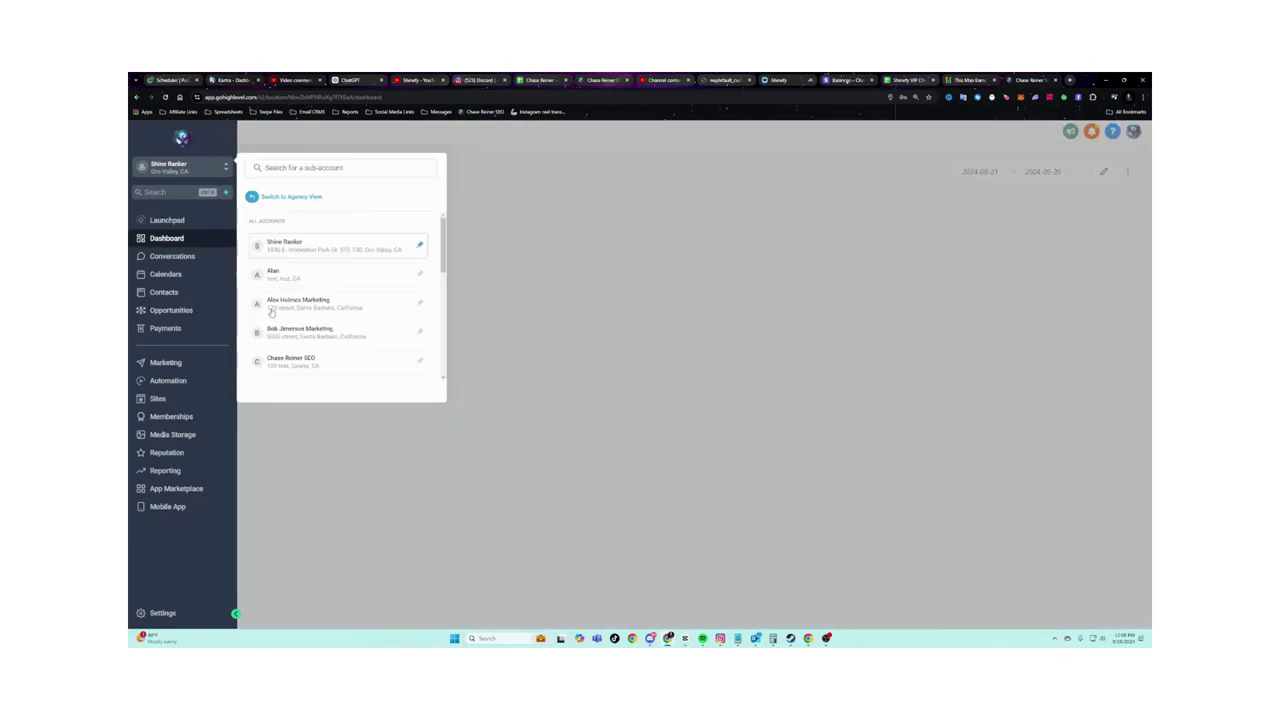
# Look through the complete list of sub-accounts from the Shine Ranker sub-account and close the list.
pyautogui.click(180, 167)
pyautogui.scroll(-3, 359, 273)
pyautogui.scroll(5, 359, 273)
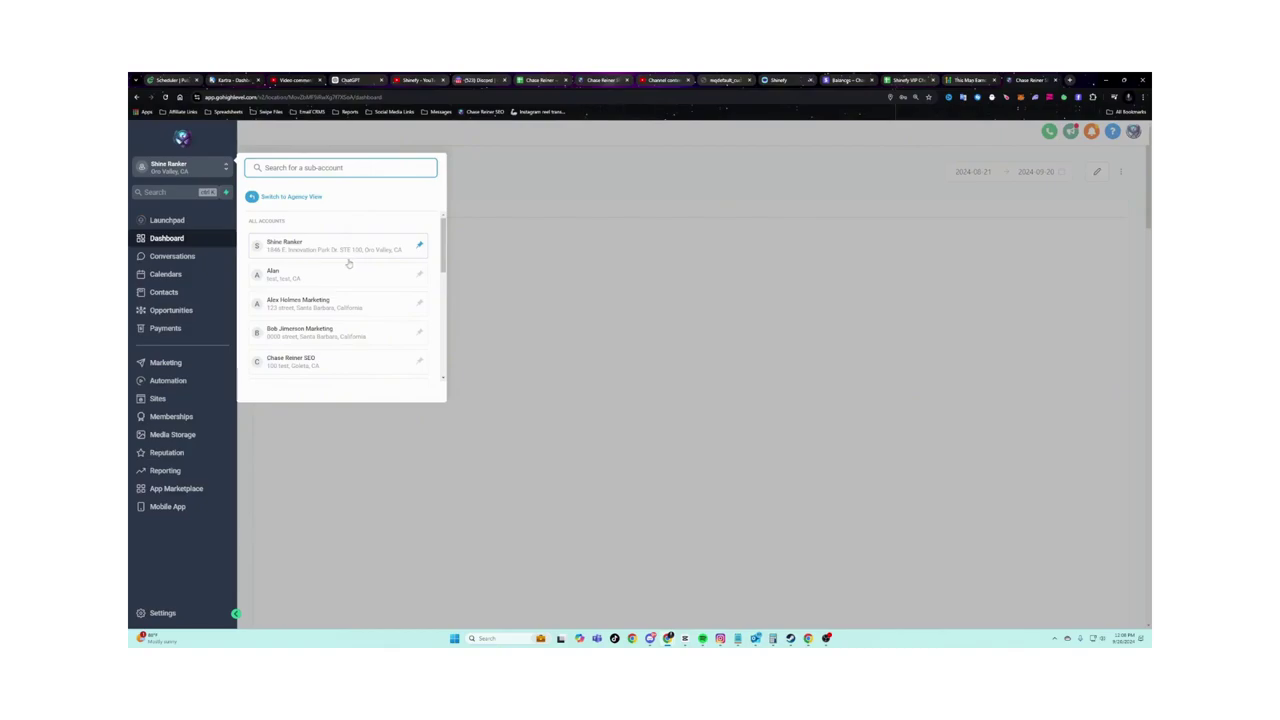
pyautogui.scroll(-10, 367, 300)
pyautogui.scroll(5, 367, 300)
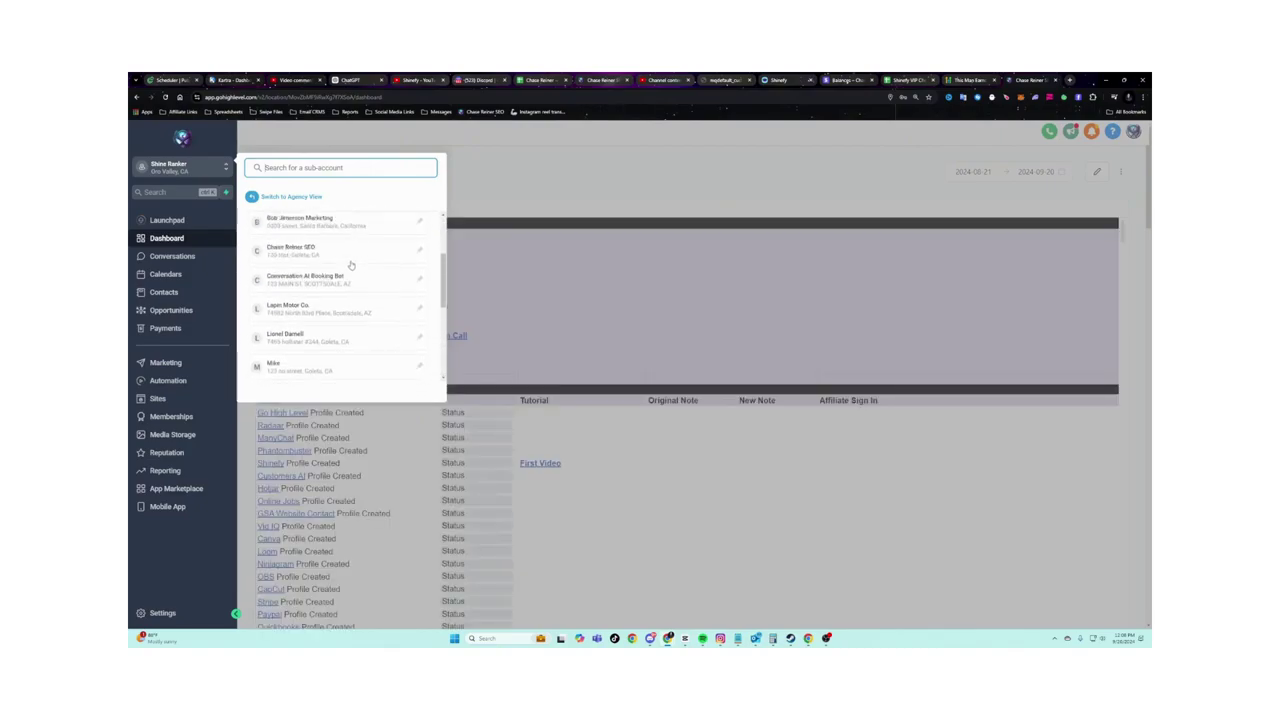
pyautogui.scroll(-5, 360, 290)
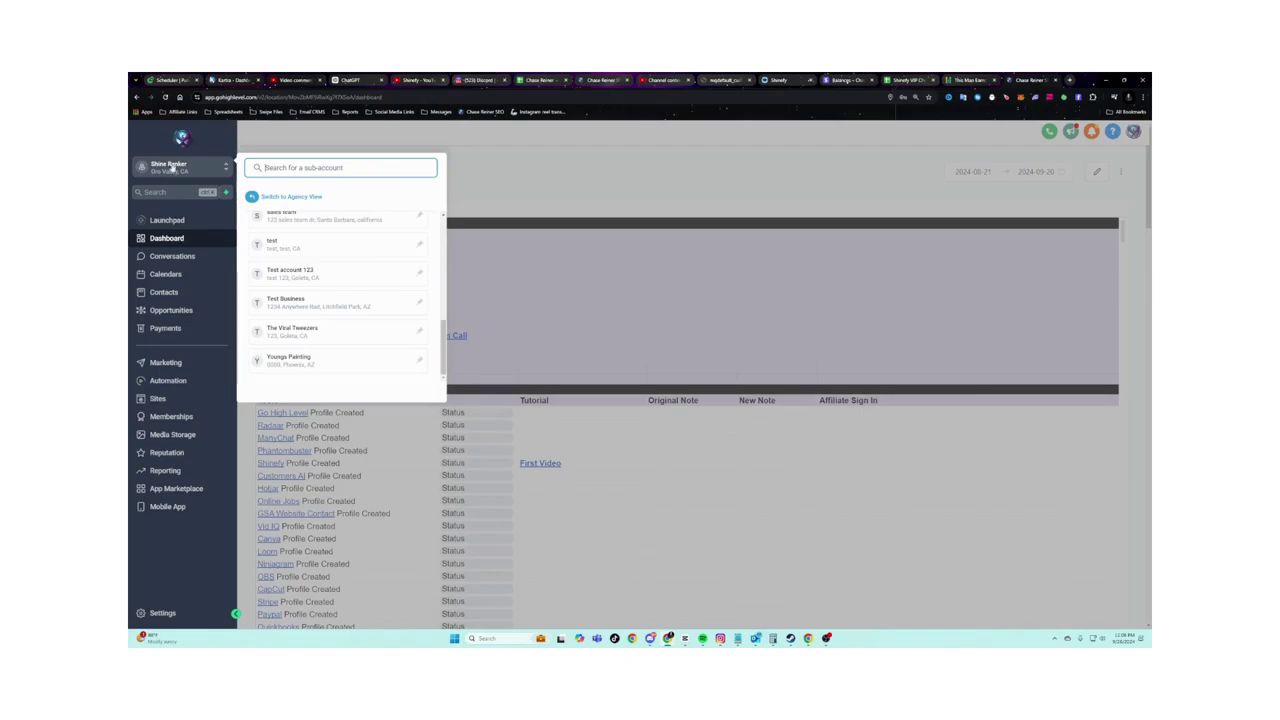
pyautogui.scroll(10, 340, 270)
pyautogui.scroll(-1, 347, 310)
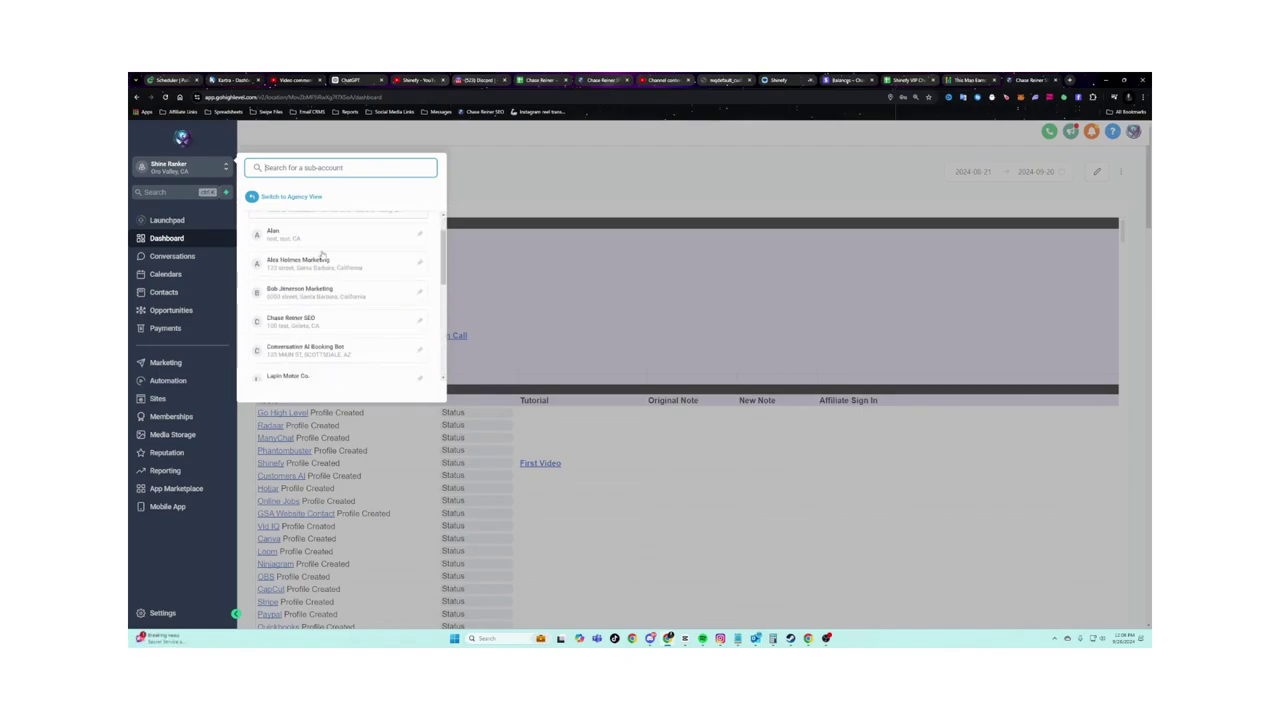
pyautogui.click(610, 353)
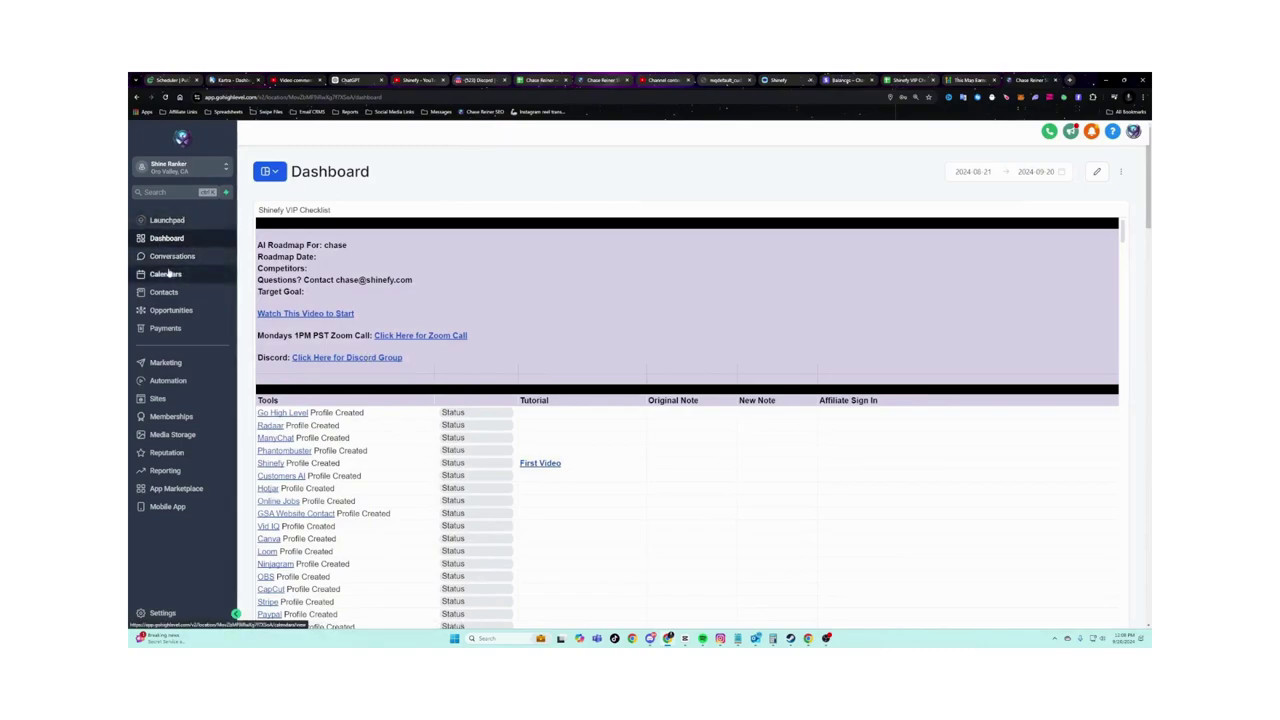
# Start creating a new funnel for the Shine Ranker sub-account, based on a template.
pyautogui.click(174, 400)
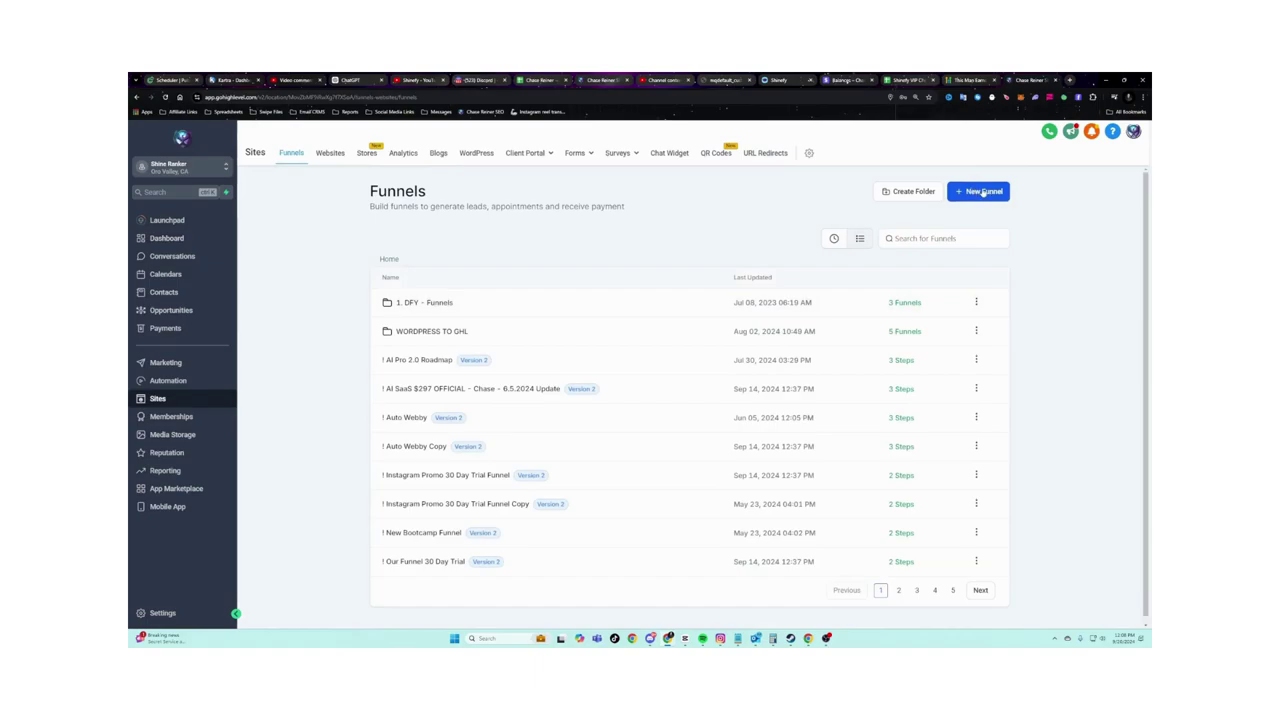
pyautogui.click(983, 192)
pyautogui.click(828, 324)
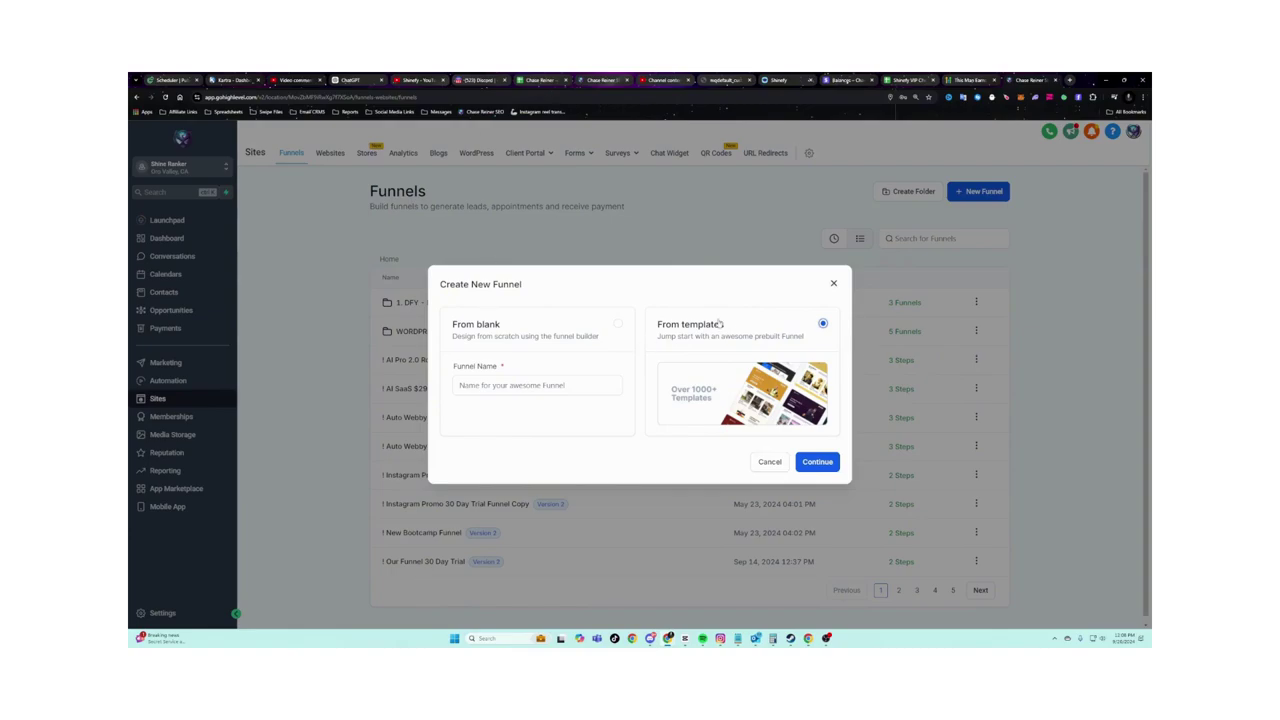
# Open the free course landing page in a new browser tab and examine its name and email opt-in form.
pyautogui.click(1070, 80)
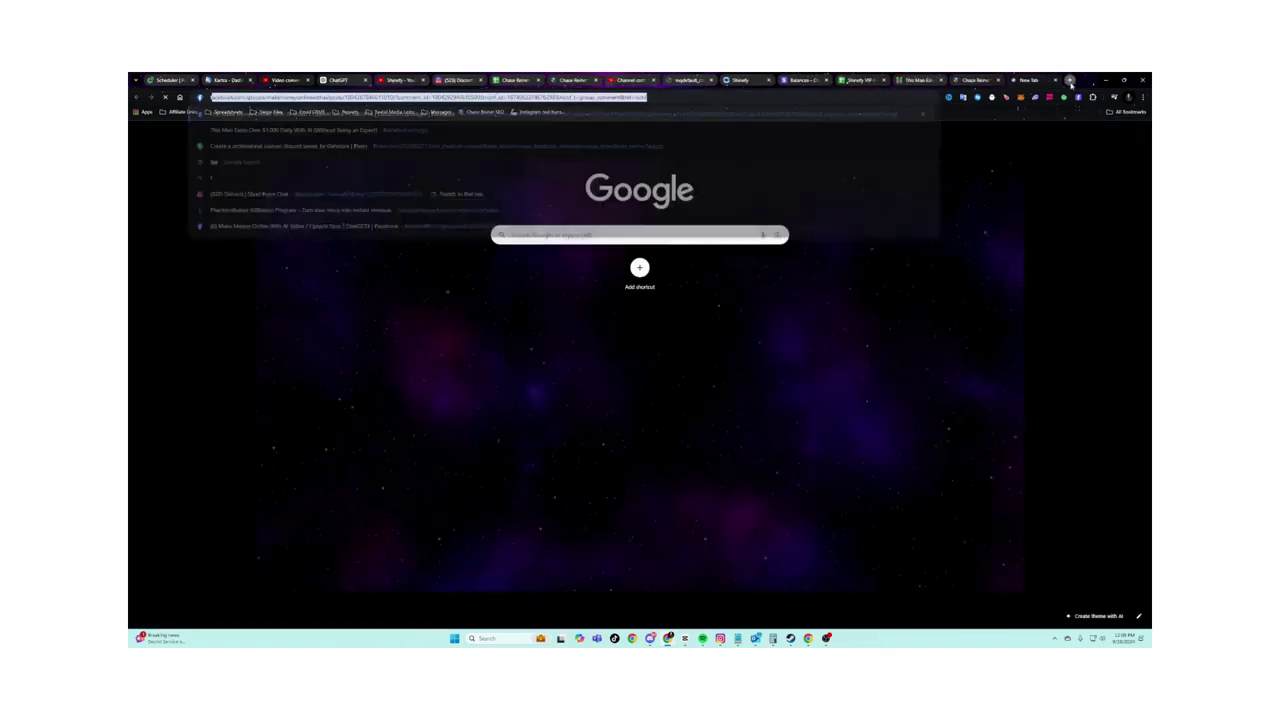
pyautogui.press('Return')
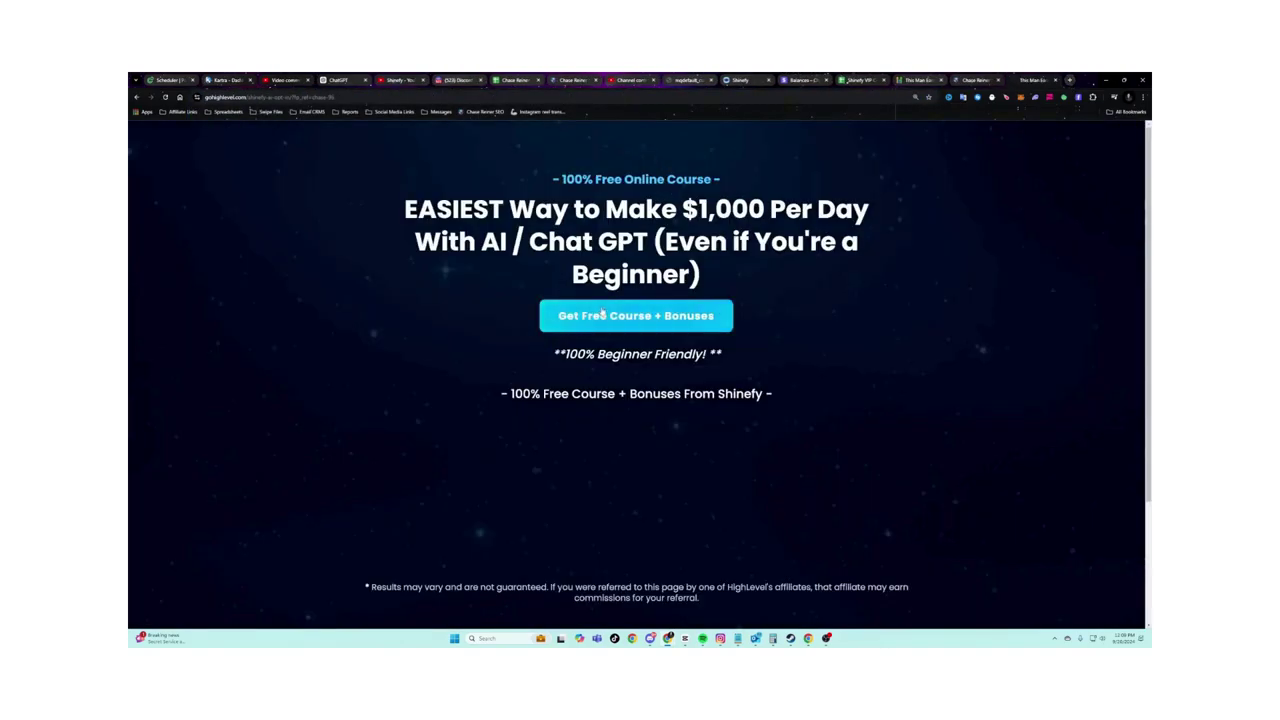
pyautogui.click(600, 315)
pyautogui.click(536, 272)
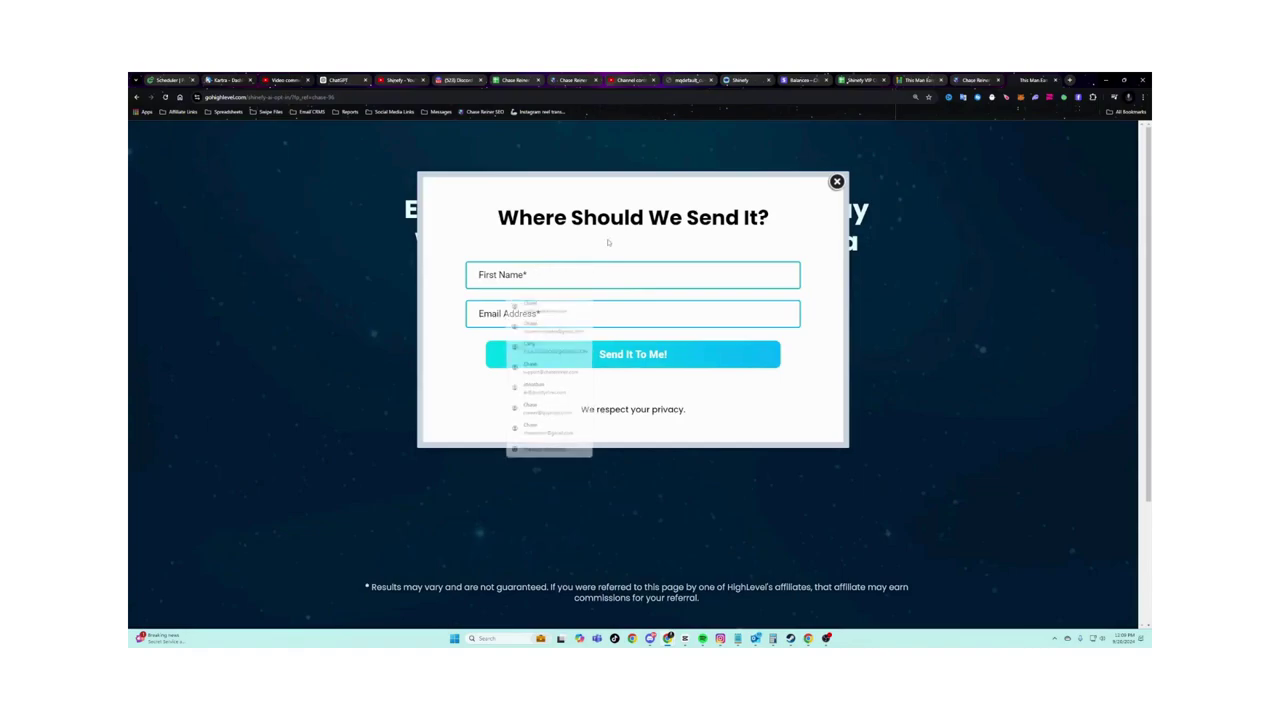
pyautogui.click(836, 182)
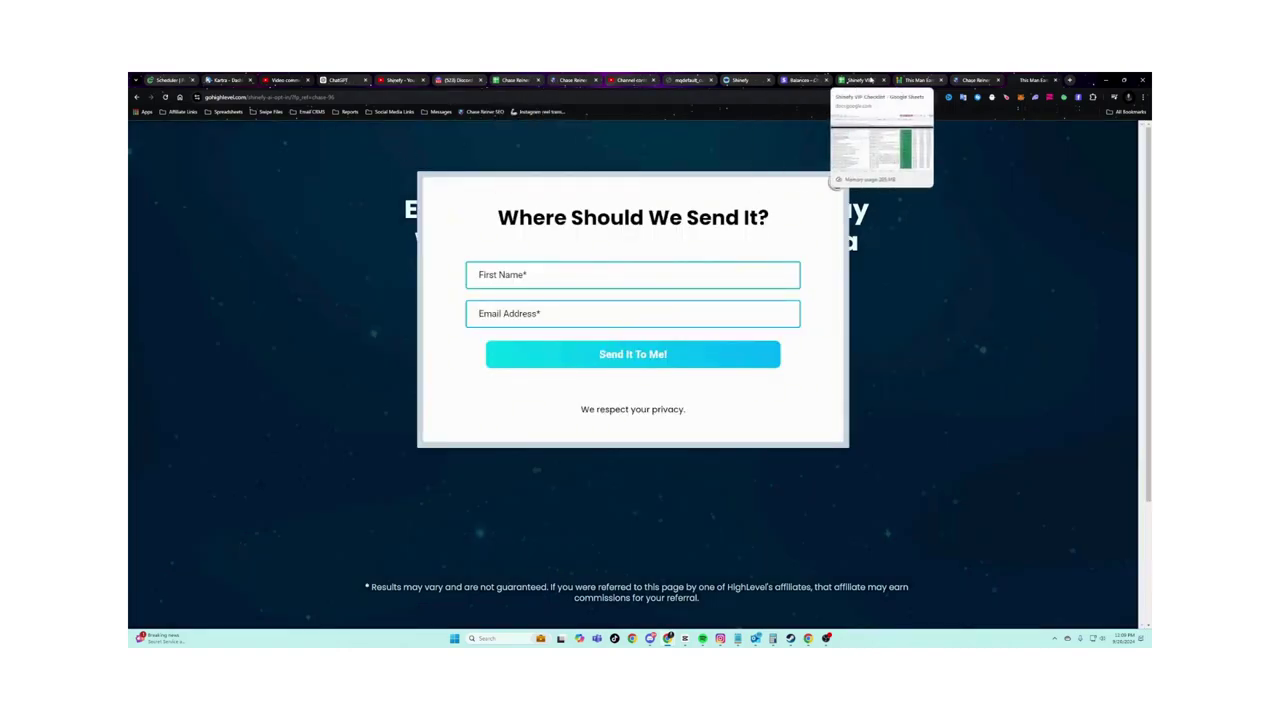
# Look through the IG Reels and Emails sheets of the Shinefy VIP Checklist, highlighting email subjects A5:A19.
pyautogui.click(872, 80)
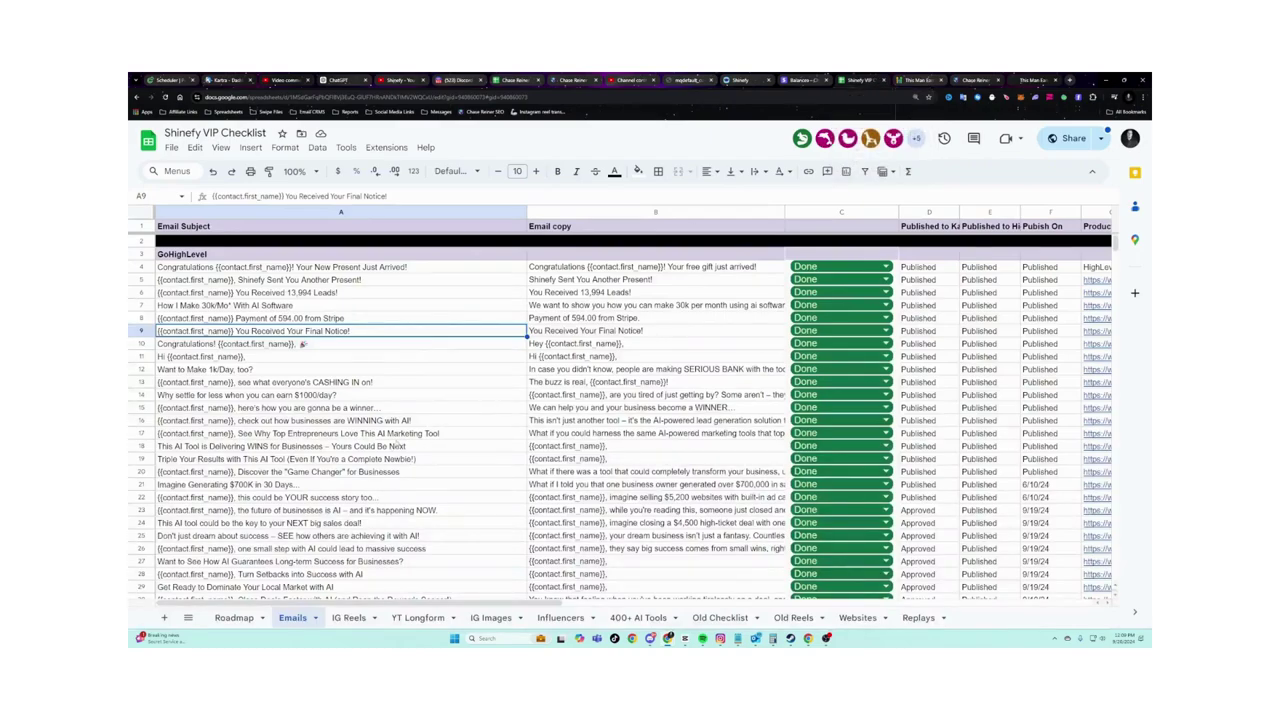
pyautogui.click(350, 617)
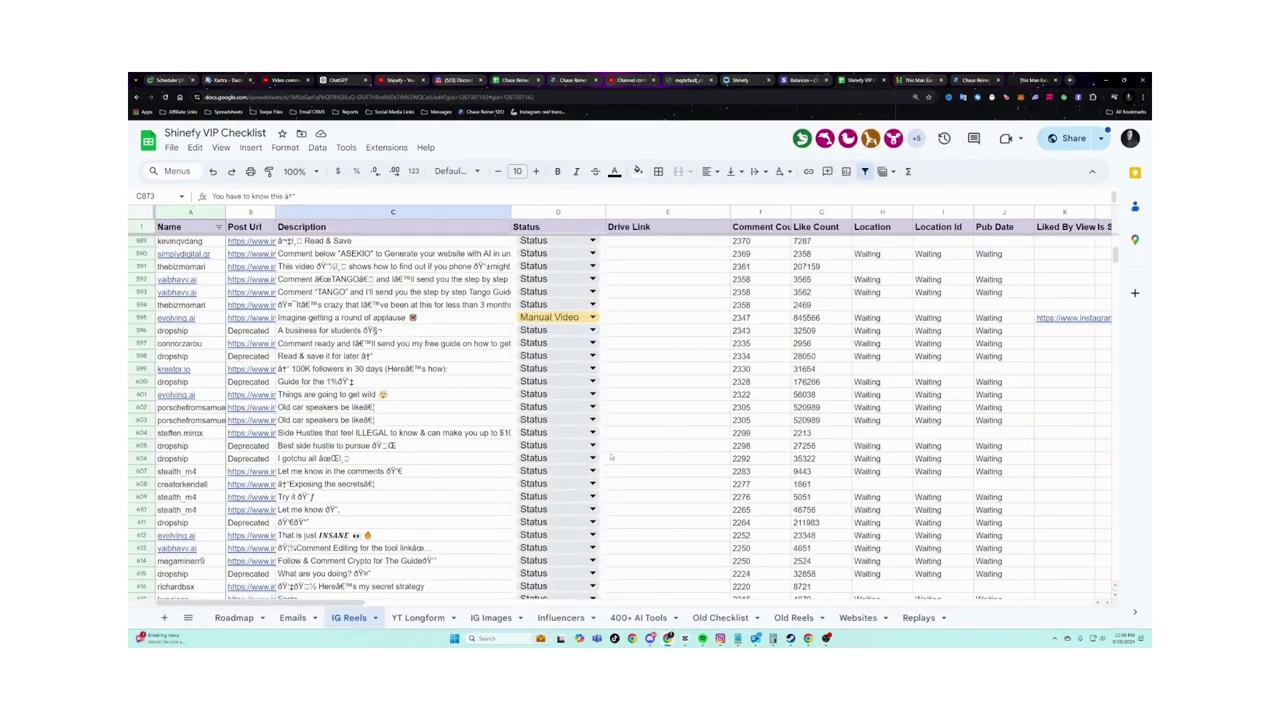
pyautogui.click(293, 617)
pyautogui.moveTo(400, 280); pyautogui.dragTo(406, 452)
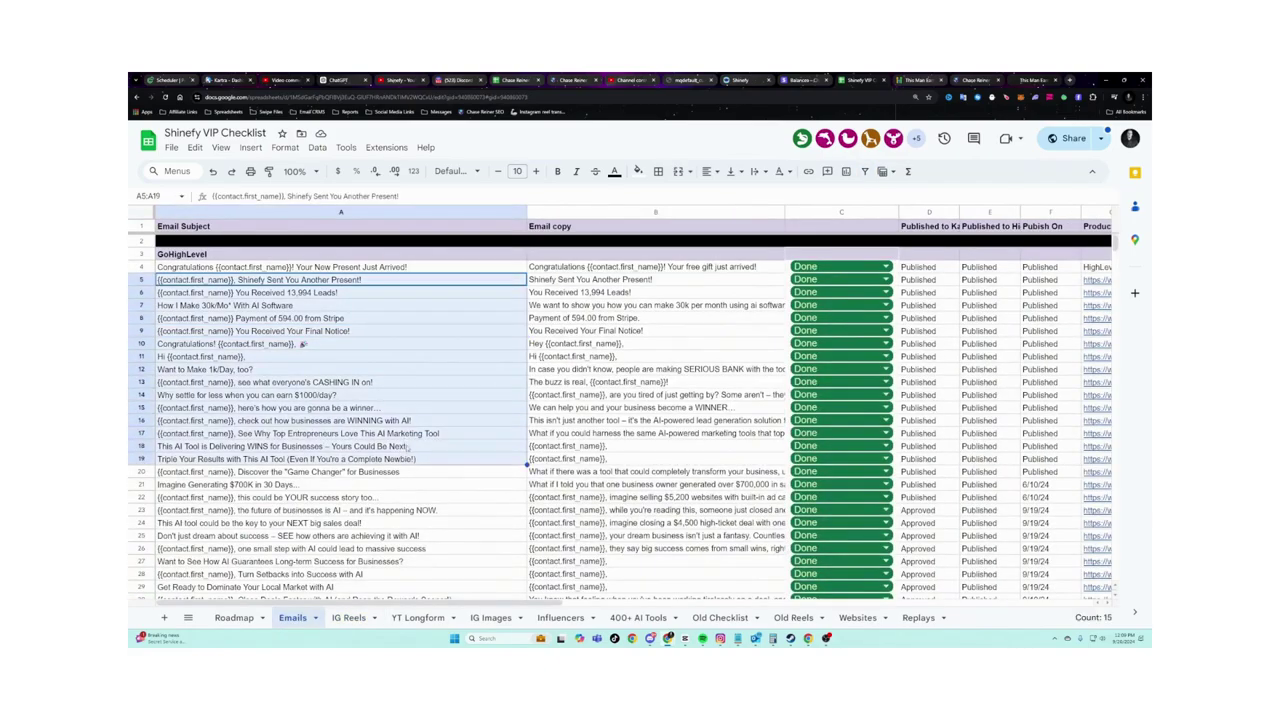
pyautogui.click(406, 446)
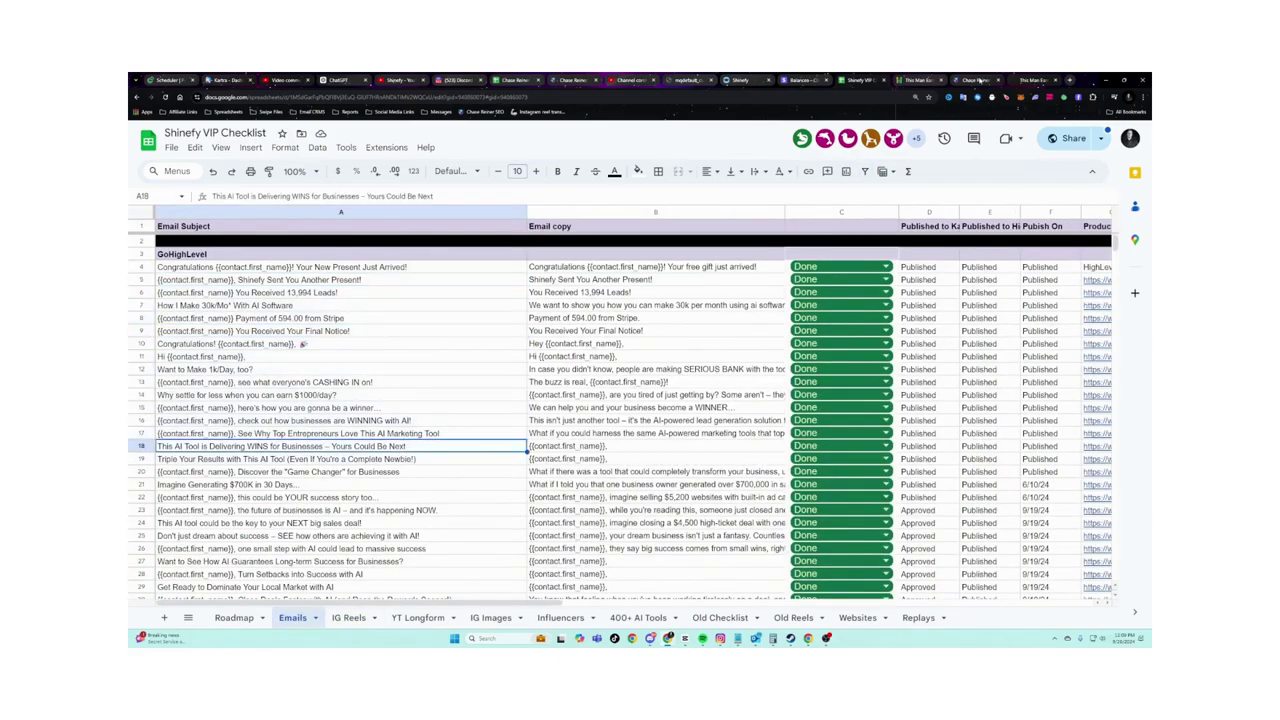
# Return to the funnel creation dialog, create a funnel from the Elementary Smart Funnel template and close the loading notice.
pyautogui.click(976, 80)
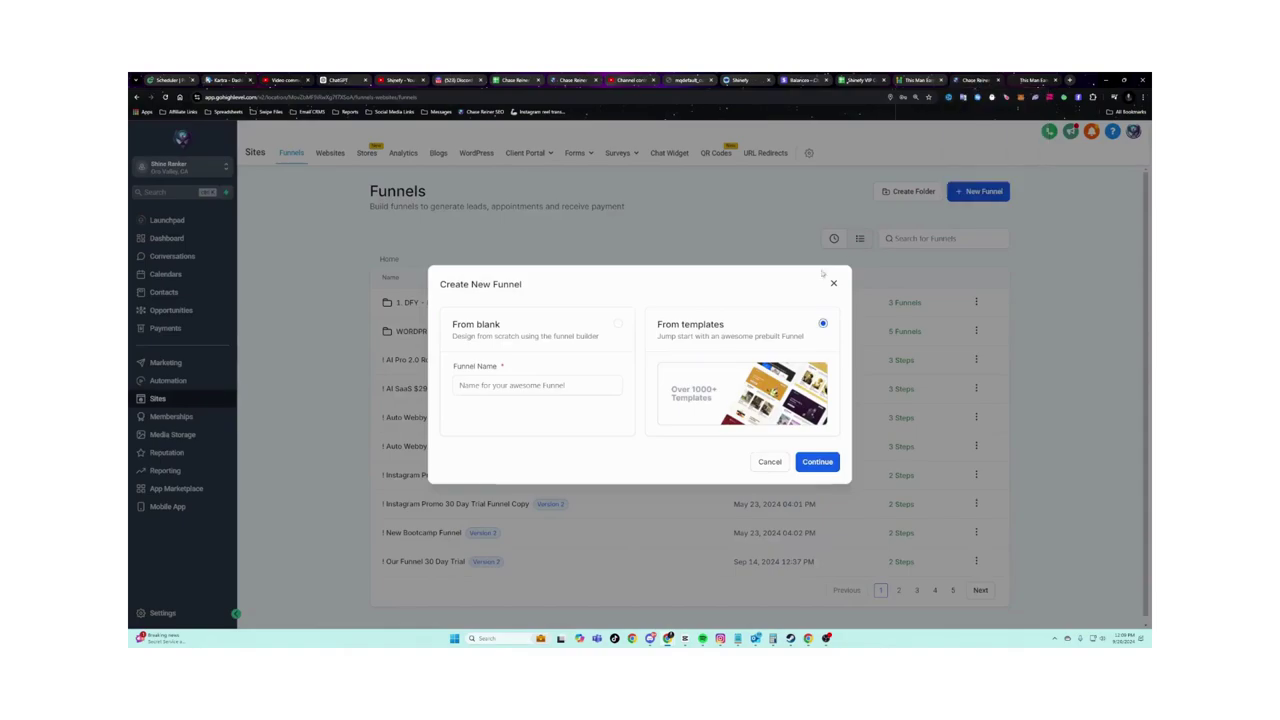
pyautogui.click(827, 463)
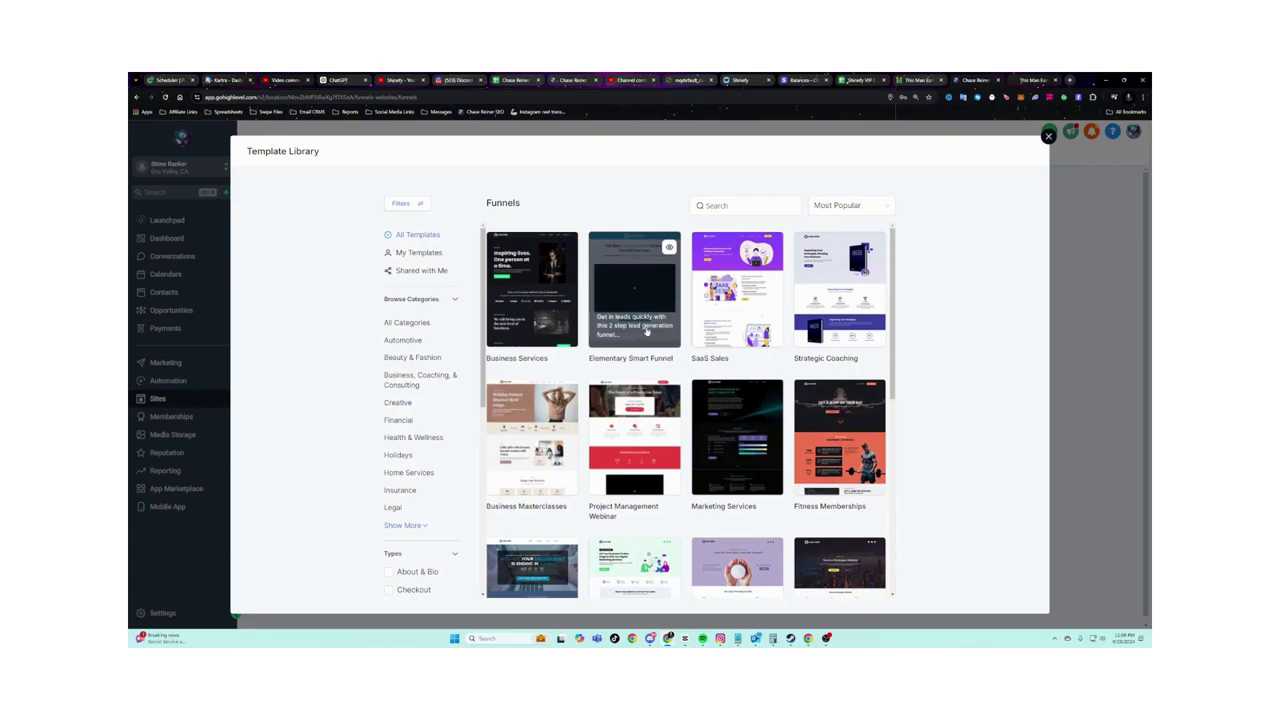
pyautogui.click(650, 295)
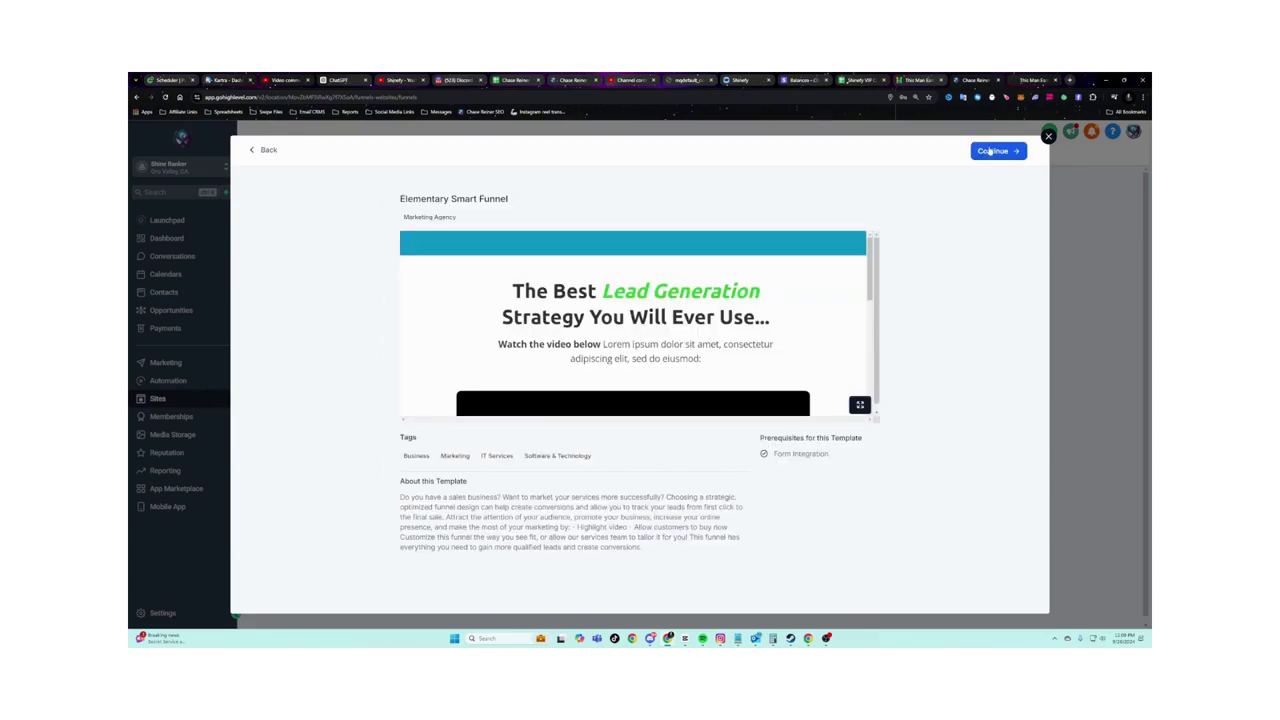
pyautogui.click(990, 151)
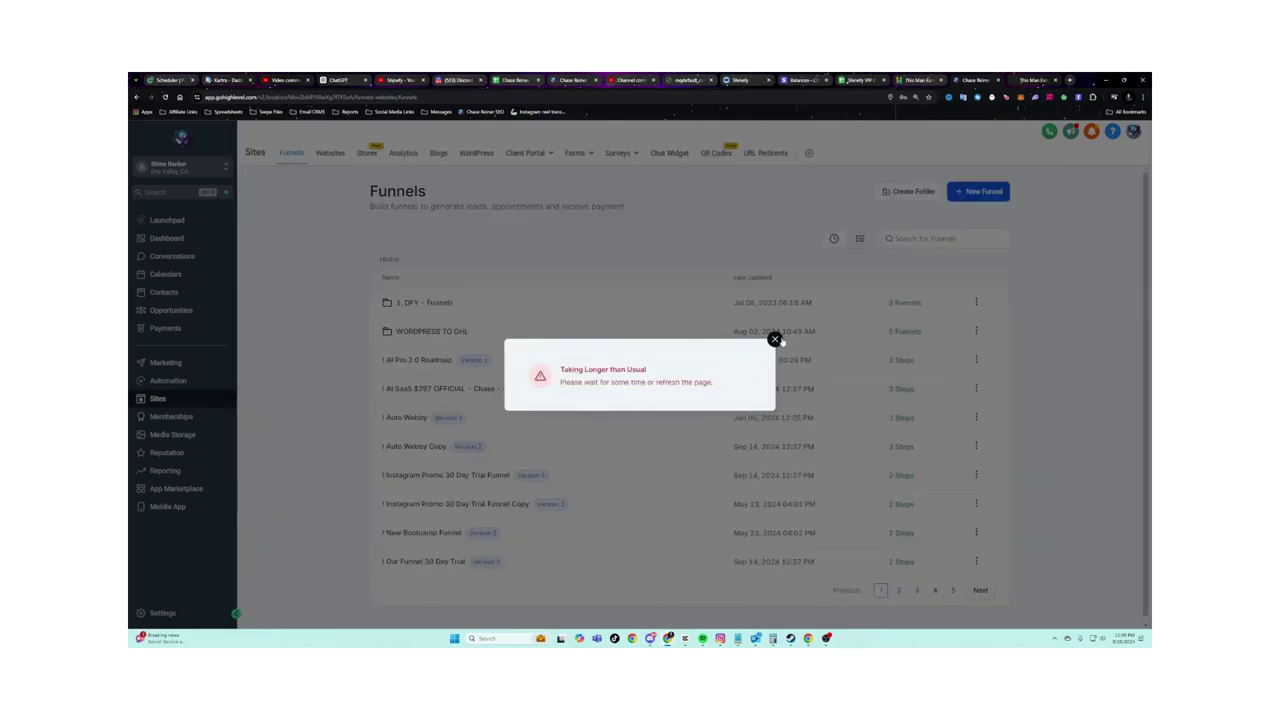
pyautogui.click(775, 340)
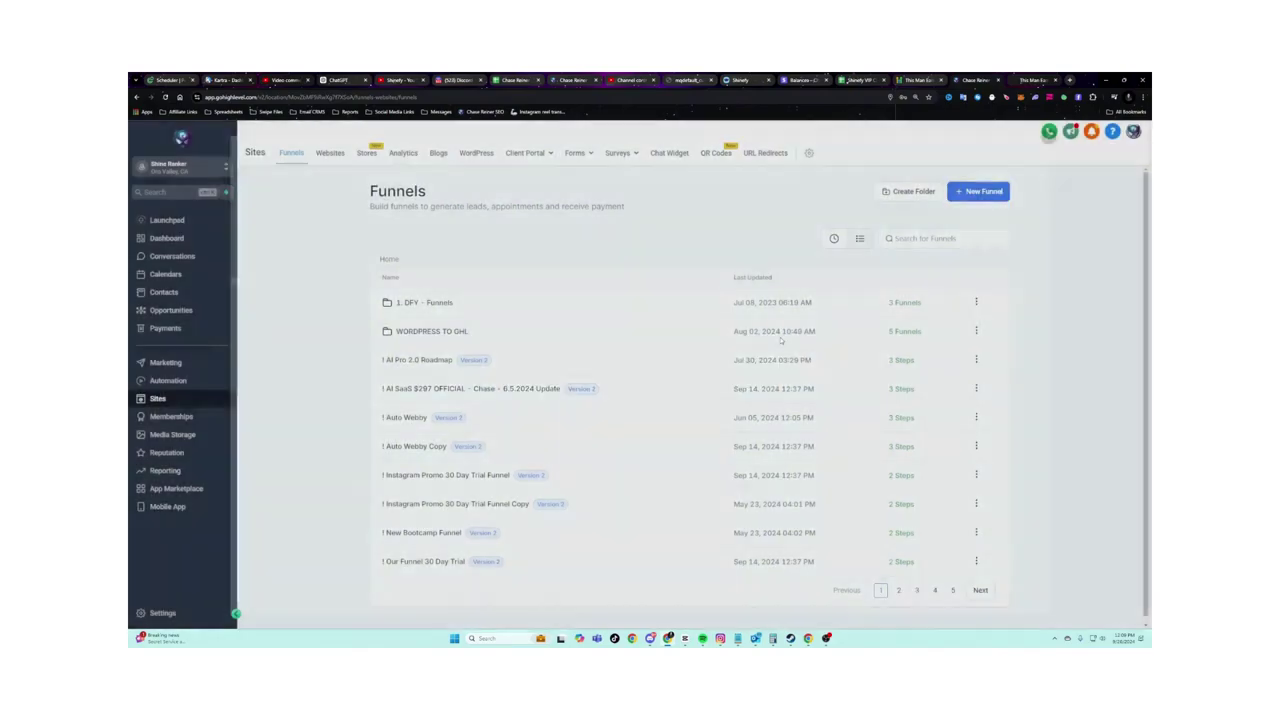
# List the funnels by recent update, view the newest Elementary Smart Funnel's steps and go back to the funnel list.
pyautogui.click(834, 238)
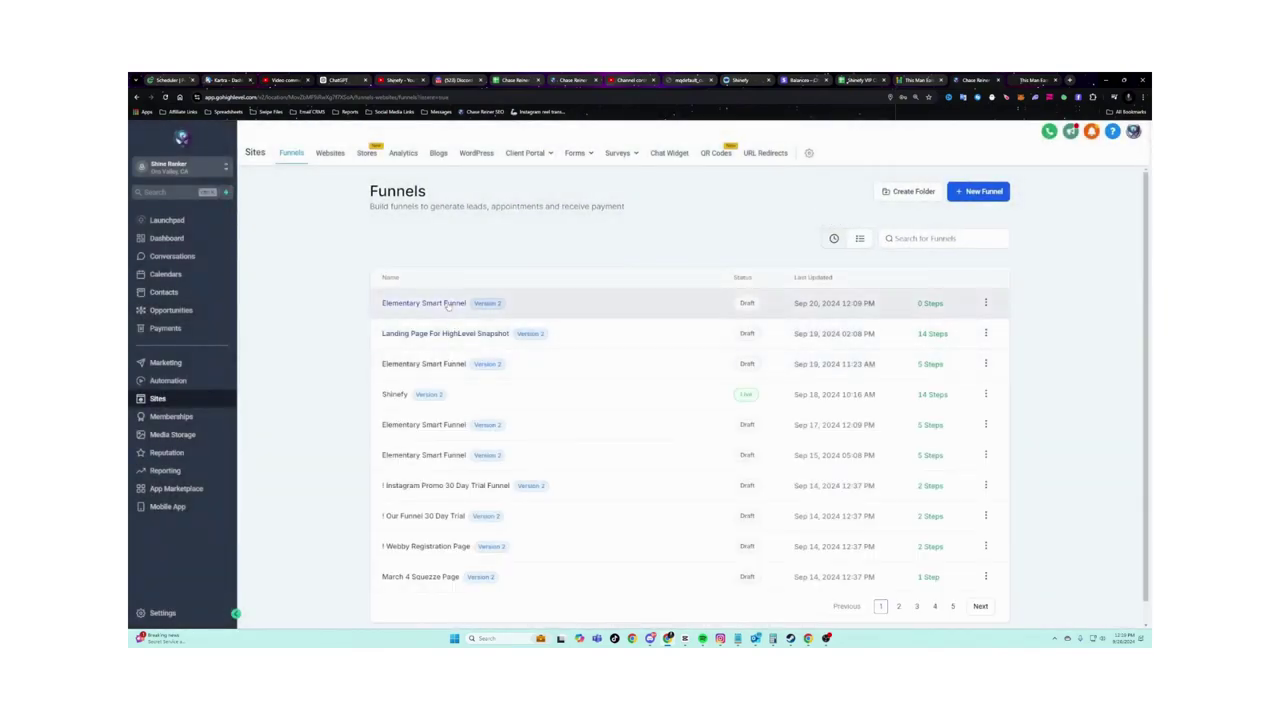
pyautogui.click(445, 304)
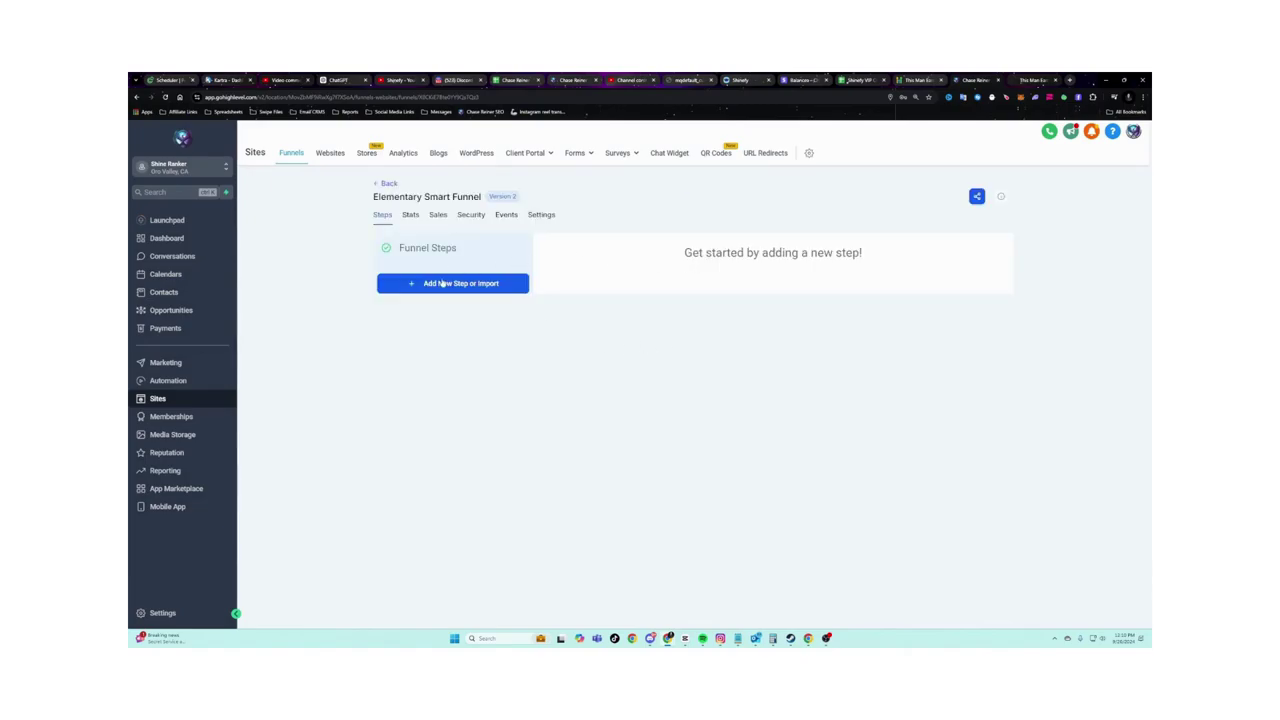
pyautogui.click(389, 184)
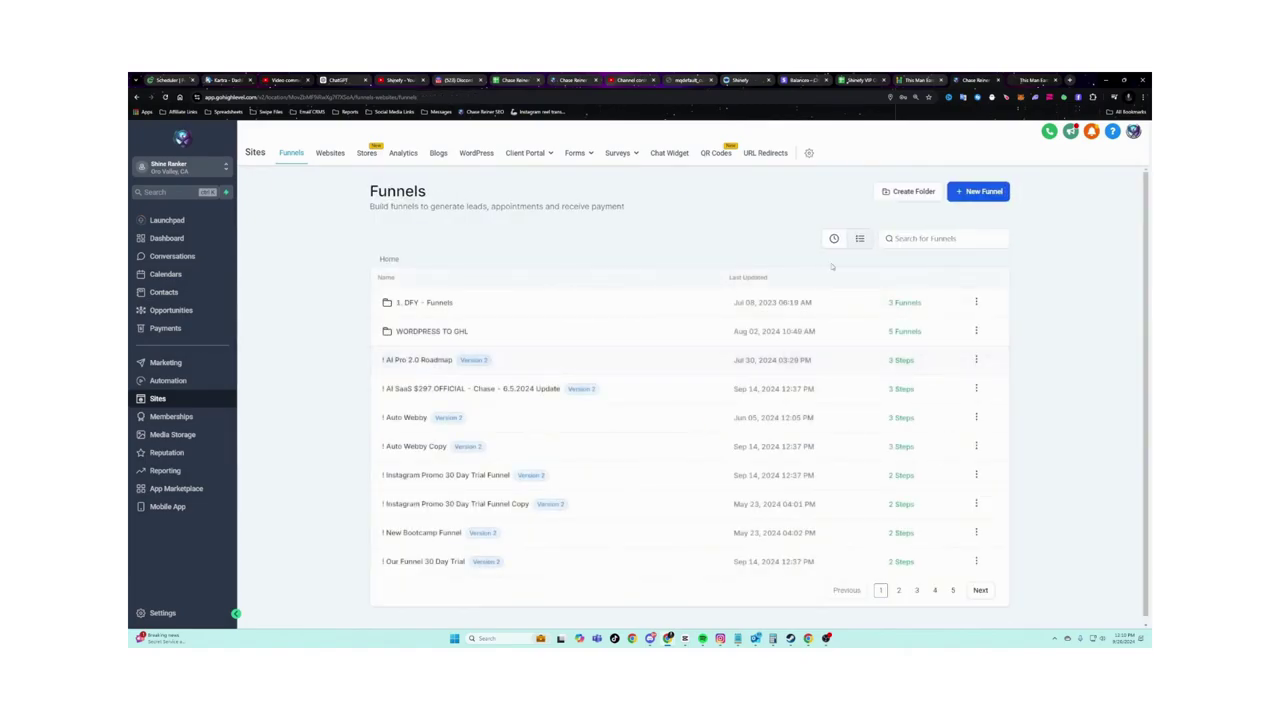
# Open the Landing Page For HighLevel Snapshot funnel, view its share link settings and close them.
pyautogui.click(420, 335)
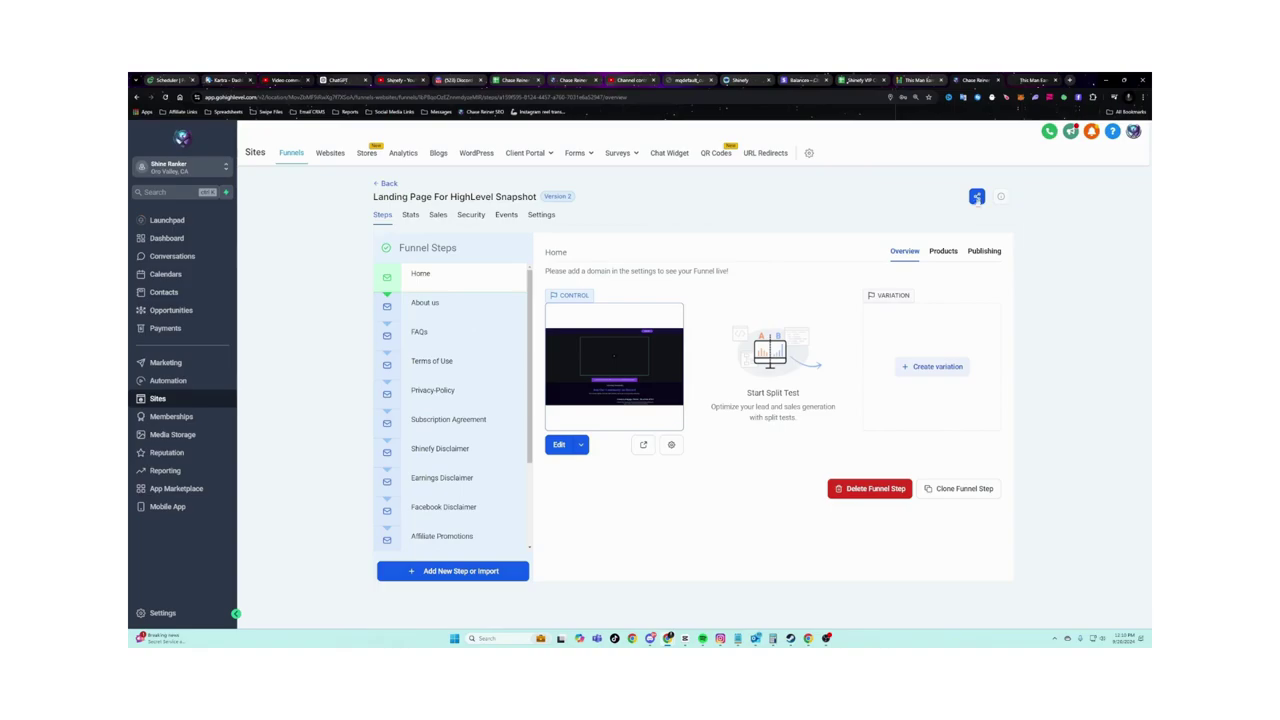
pyautogui.click(977, 197)
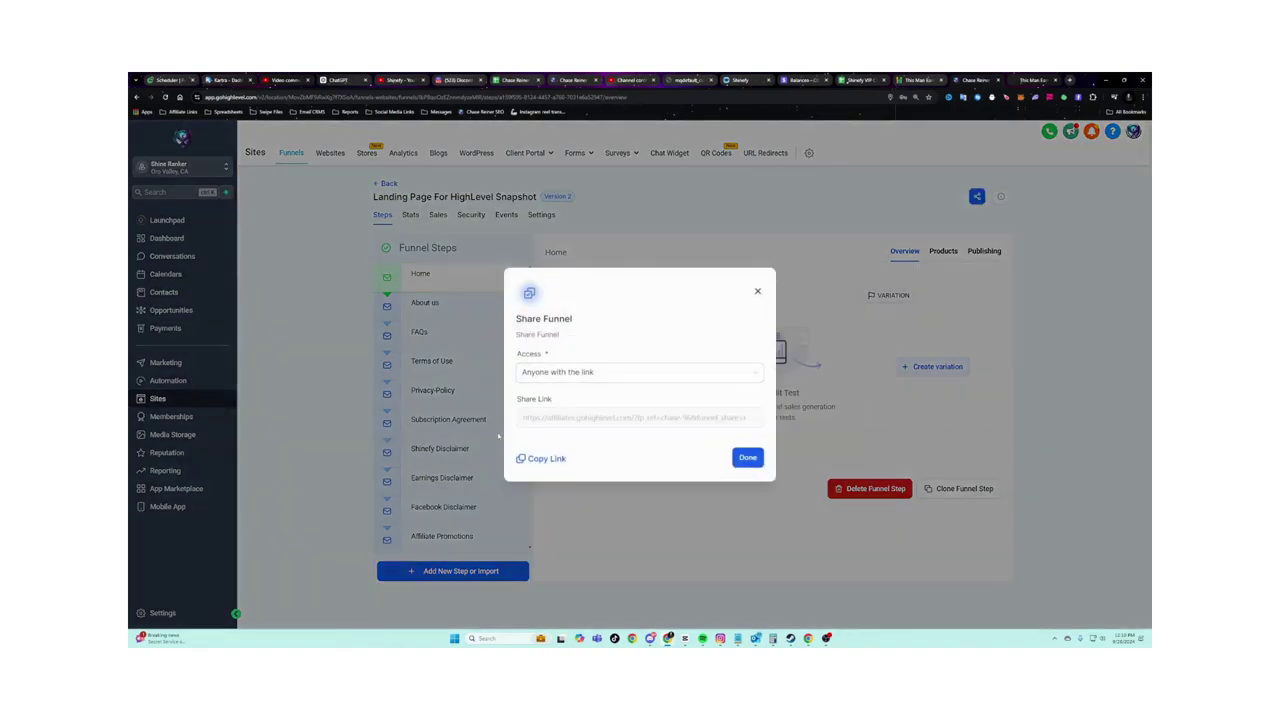
pyautogui.click(756, 291)
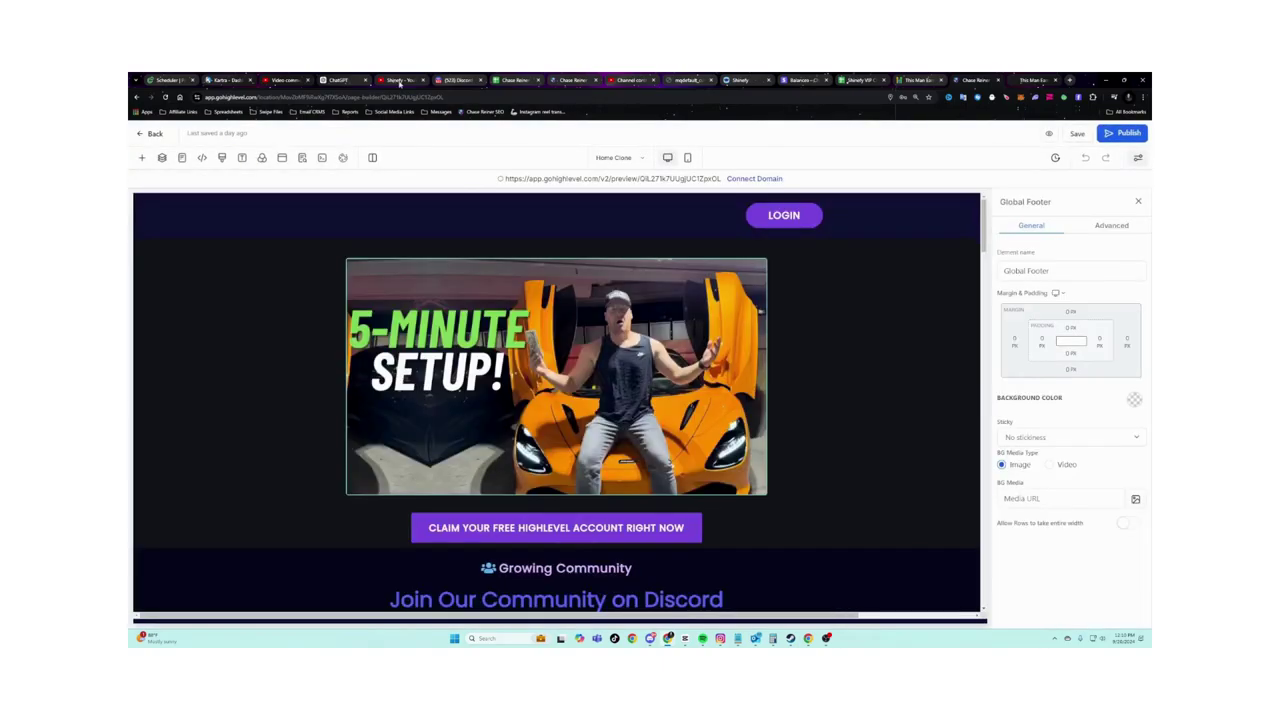
# Open "How I Make $1,000 Per Day For FREE With THIS AI Tool" from the Shinefy YouTube channel and copy its video URL.
pyautogui.click(399, 80)
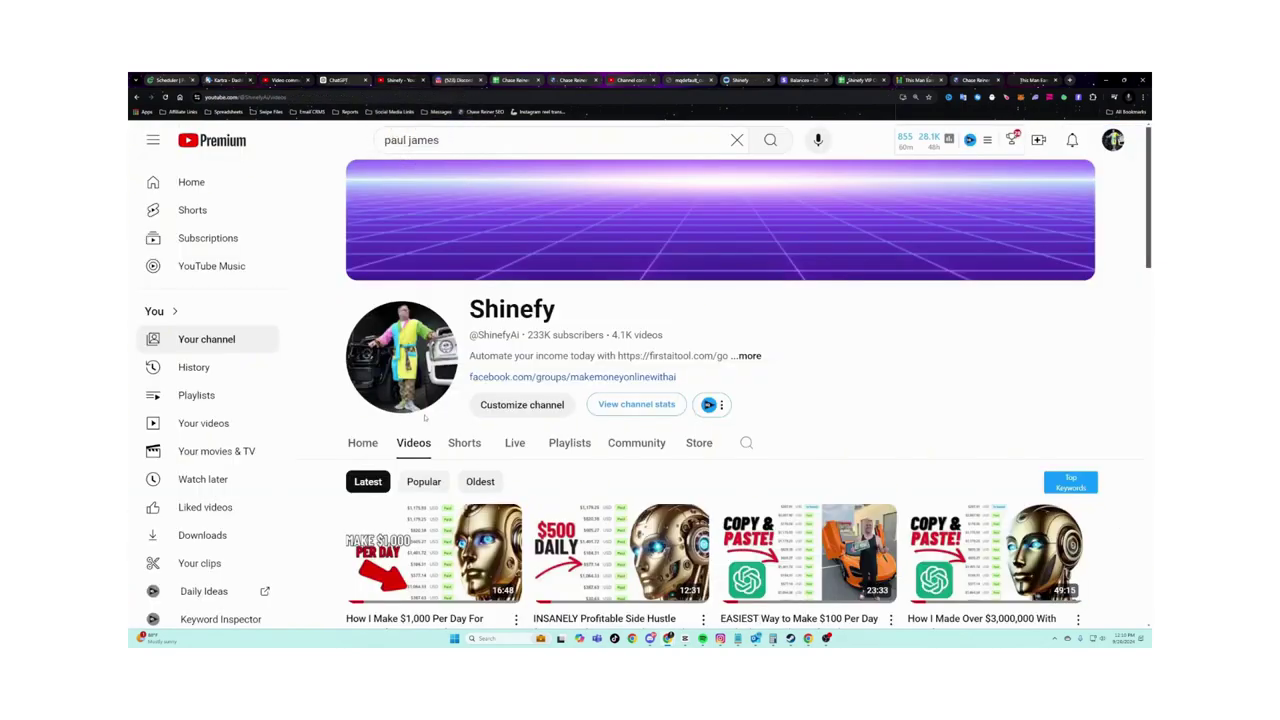
pyautogui.scroll(-2, 720, 400)
pyautogui.scroll(2, 720, 400)
pyautogui.scroll(-3, 720, 400)
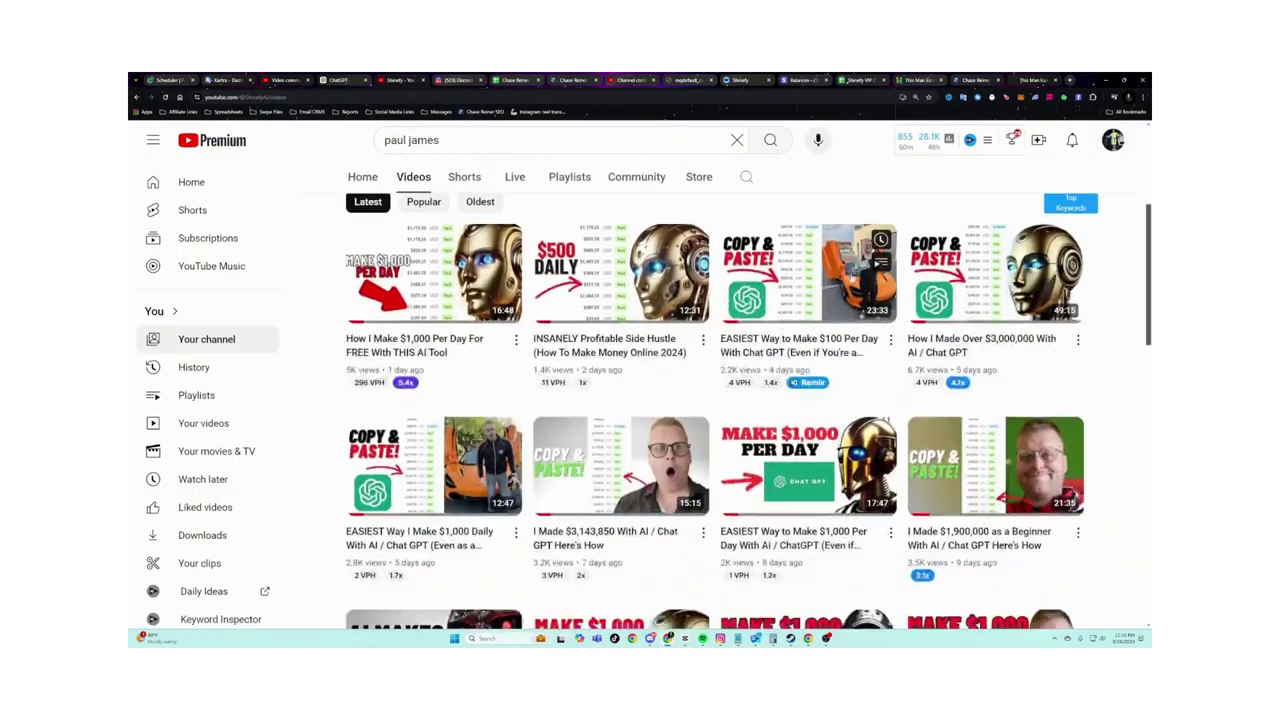
pyautogui.scroll(3, 1101, 277)
pyautogui.scroll(-1, 1101, 277)
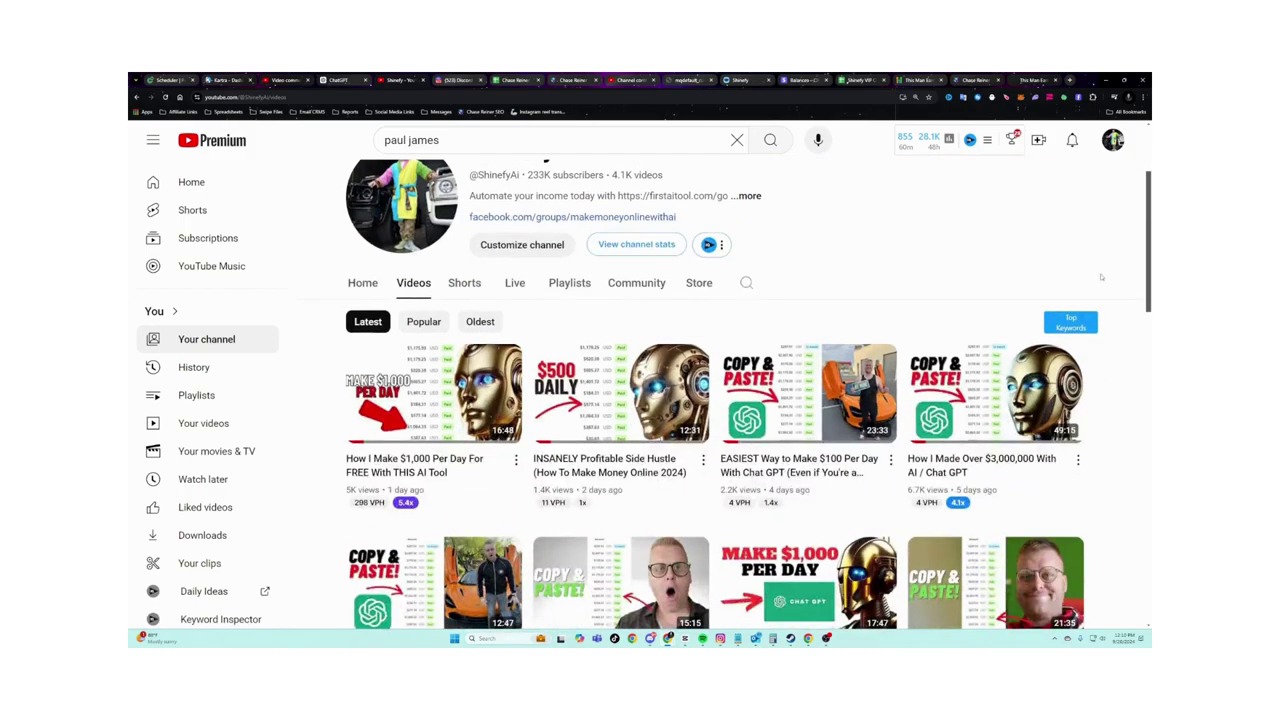
pyautogui.scroll(-2, 1101, 277)
pyautogui.scroll(3, 1101, 277)
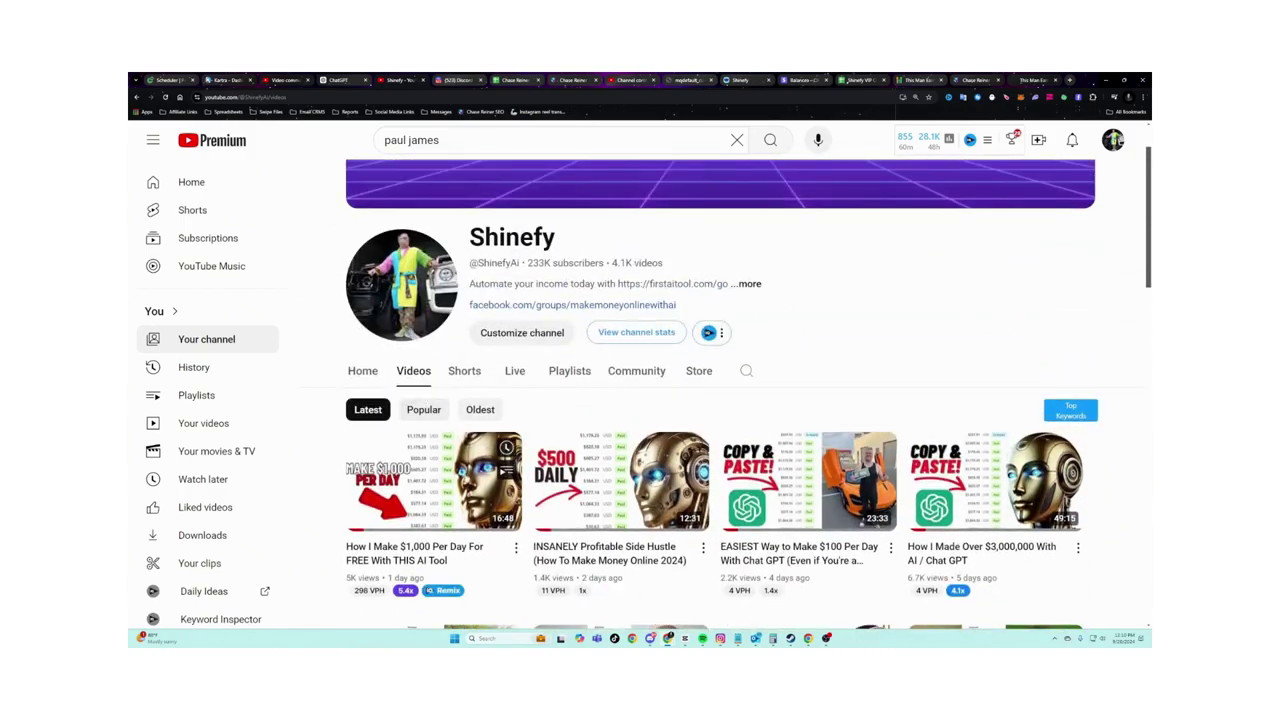
pyautogui.click(434, 480)
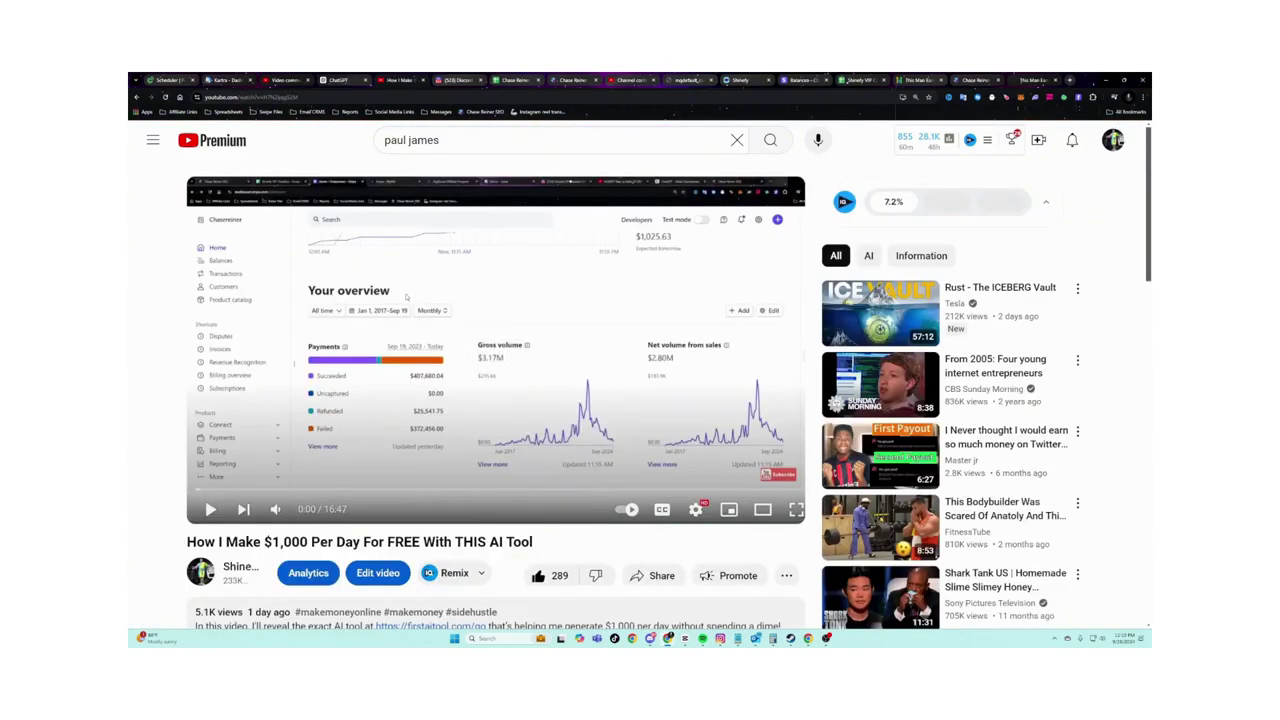
pyautogui.rightClick(406, 296)
pyautogui.click(471, 340)
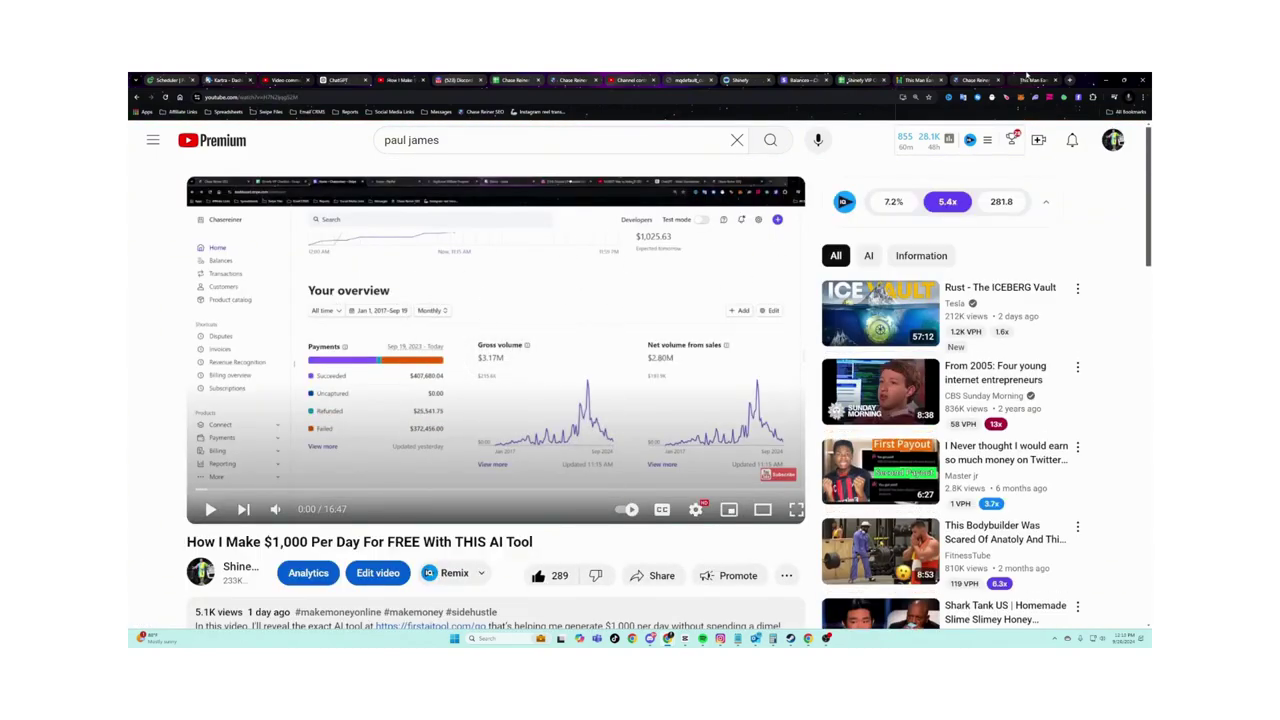
# Replace the URL of the landing page's main video with the copied YouTube link.
pyautogui.click(960, 81)
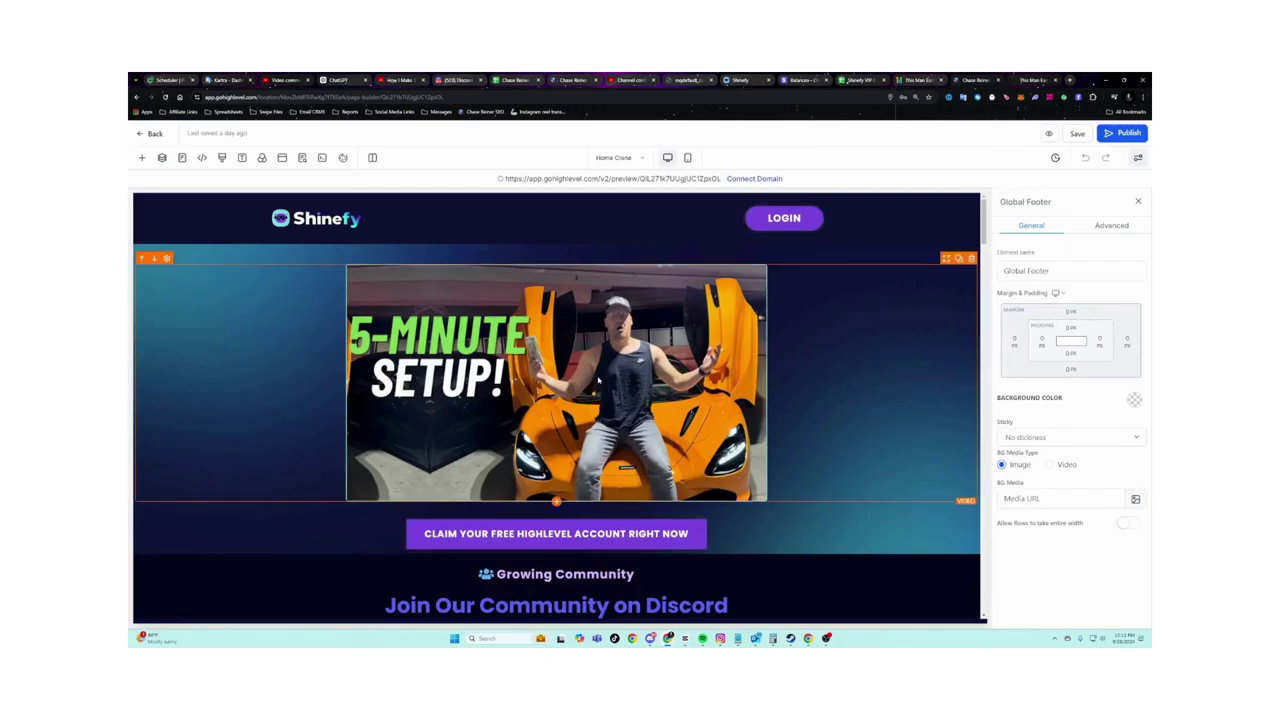
pyautogui.tripleClick(1034, 478)
pyautogui.hotkey('ctrl', 'v')
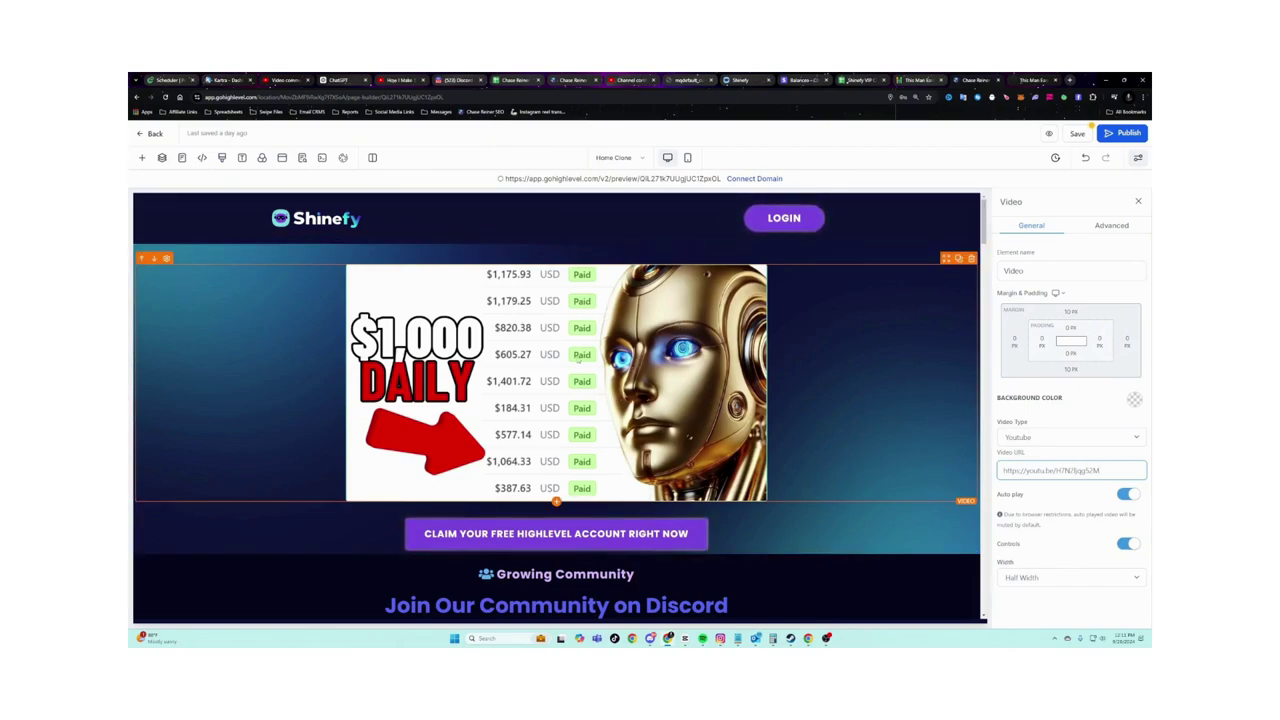
# Select the "CLAIM YOUR FREE HIGHLEVEL ACCOUNT RIGHT NOW" button and examine its link action settings.
pyautogui.scroll(-1, 823, 460)
pyautogui.click(594, 456)
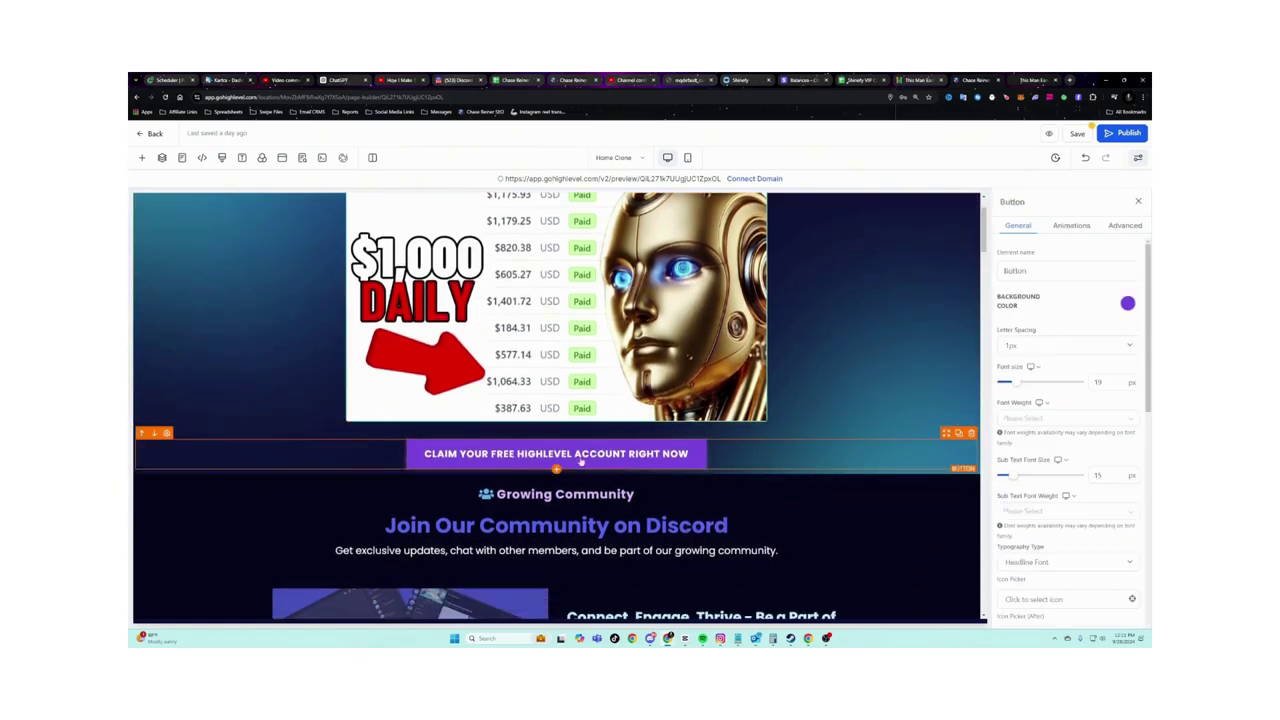
pyautogui.scroll(-10, 1103, 425)
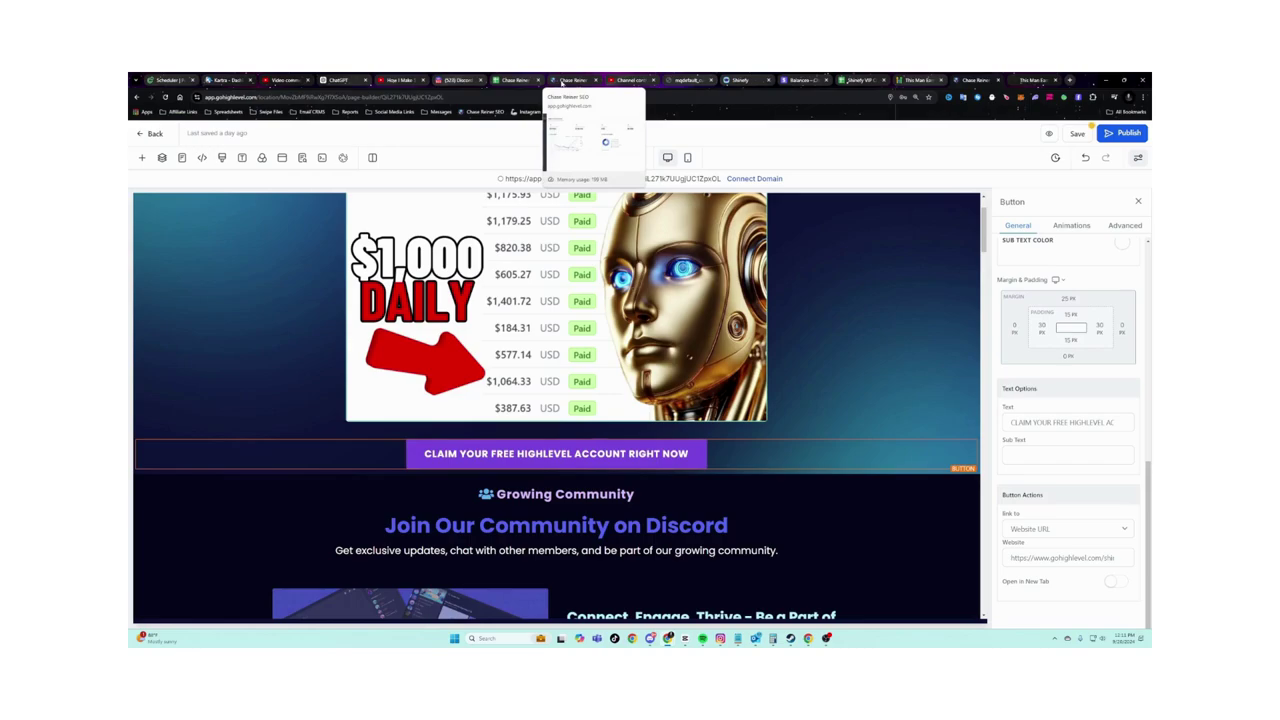
# View the referral link in the agency's Affiliate Portal and return to the landing page in the page editor.
pyautogui.click(565, 80)
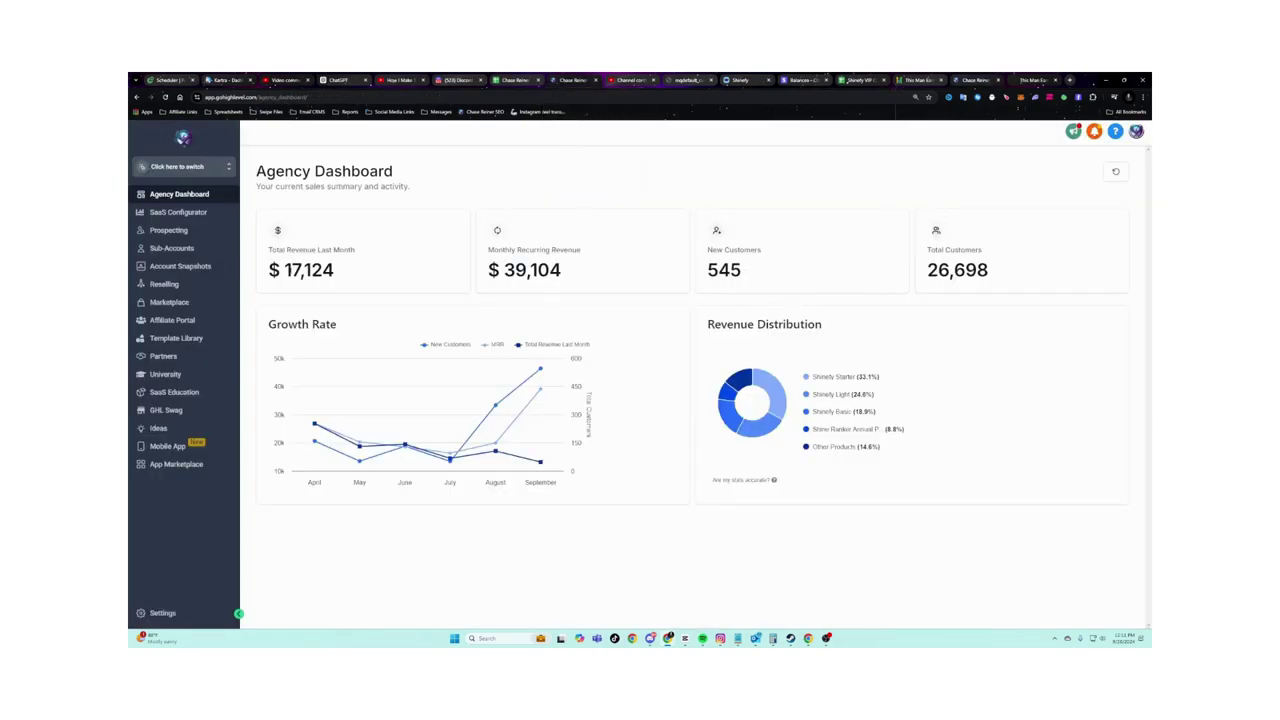
pyautogui.click(184, 323)
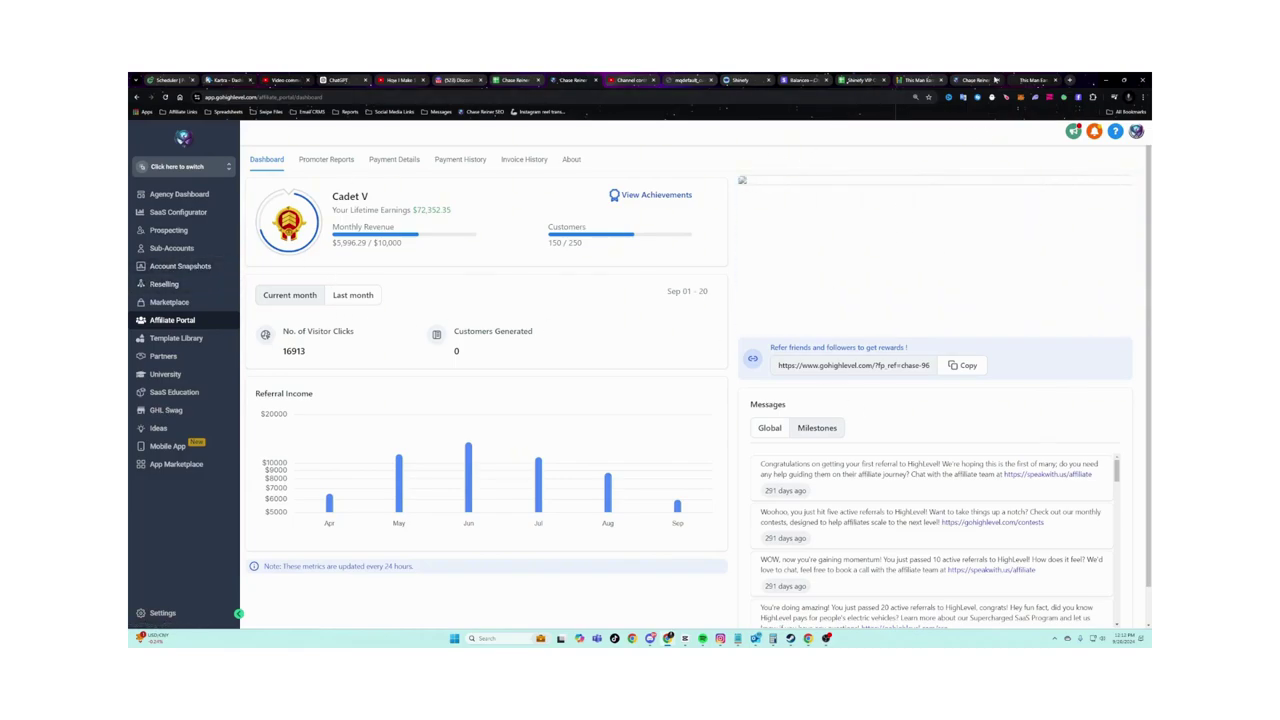
pyautogui.click(996, 80)
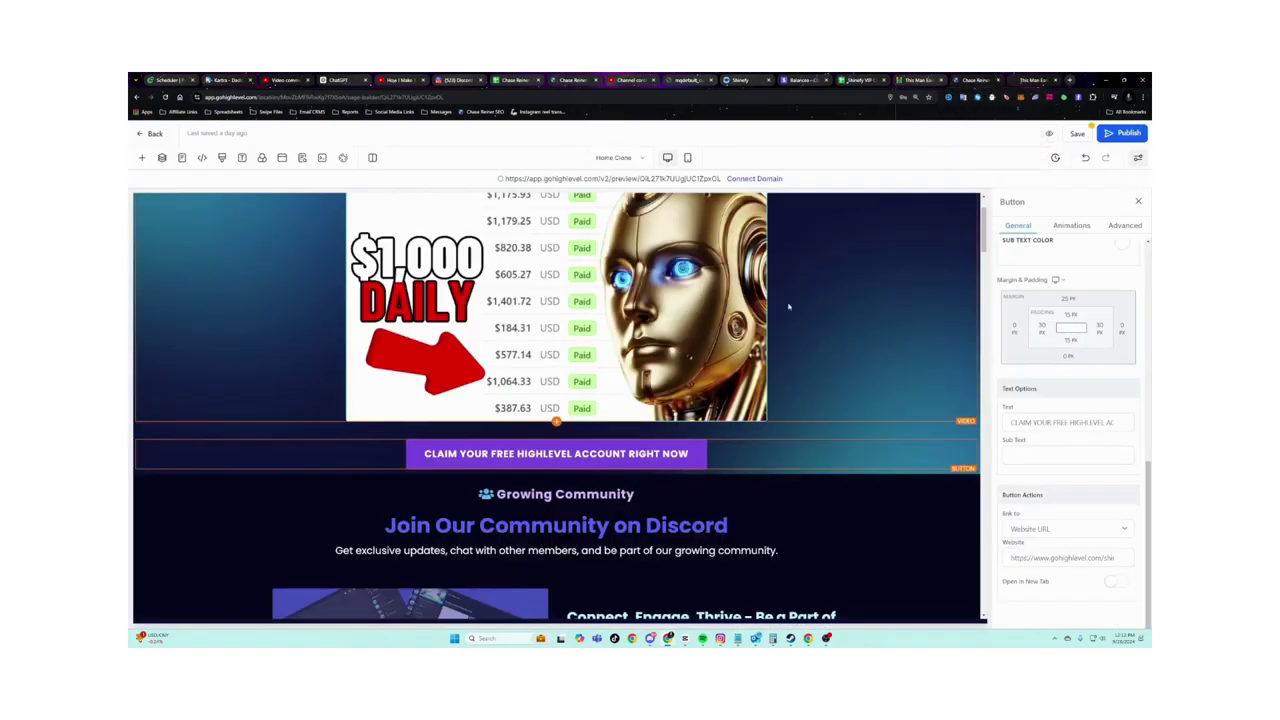
pyautogui.scroll(2, 788, 307)
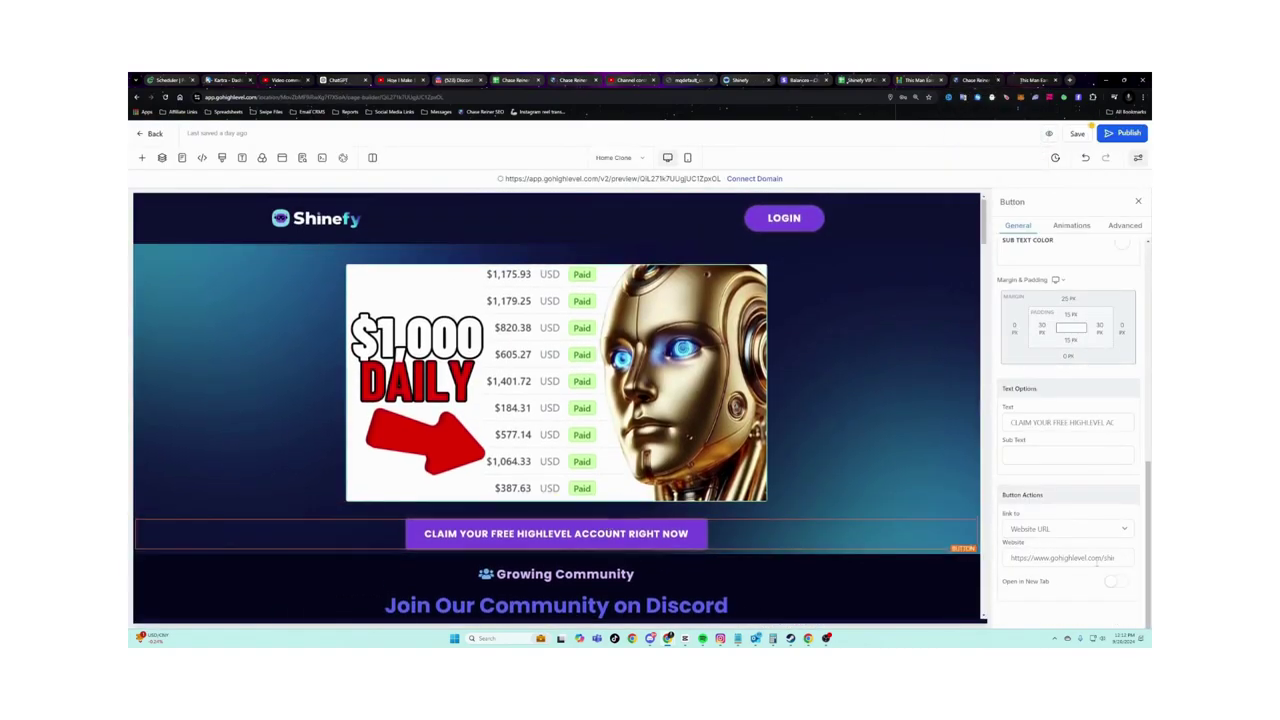
# Replace the "CLAIM YOUR FREE HIGHLEVEL ACCOUNT RIGHT NOW" button's website URL with the affiliate link and save the page with its SEO metadata.
pyautogui.click(1097, 560)
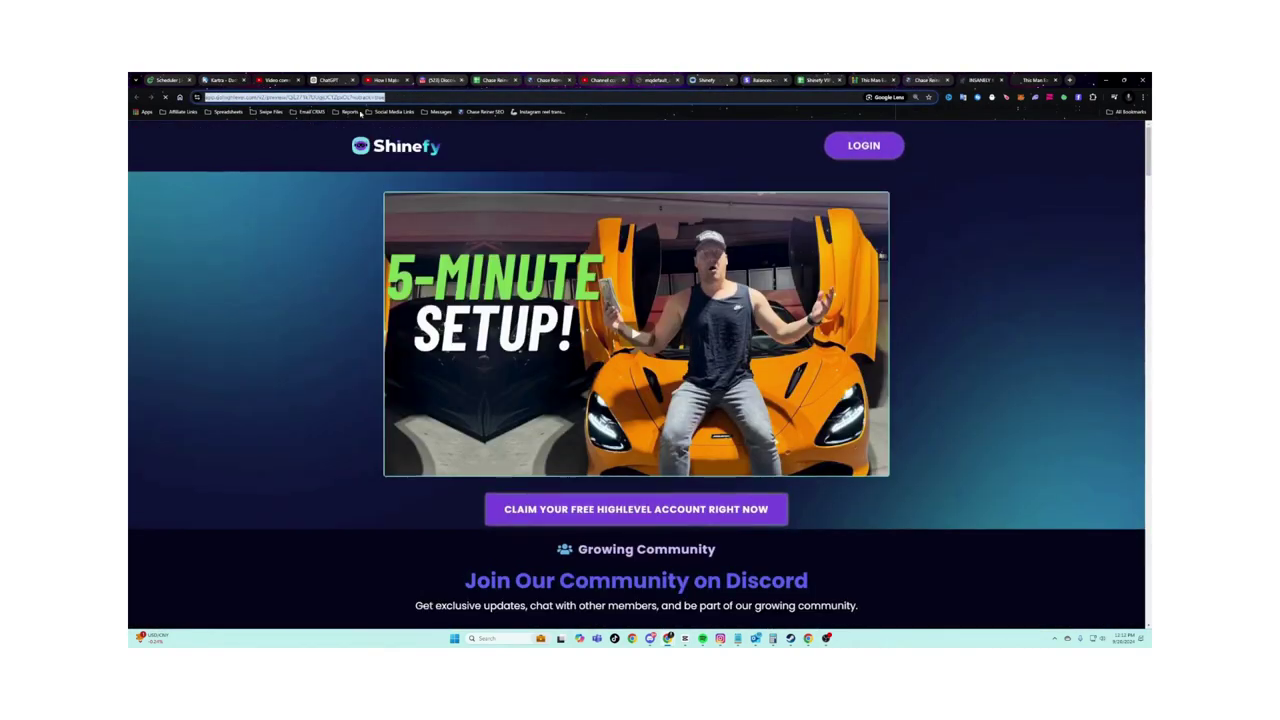
pyautogui.click(932, 79)
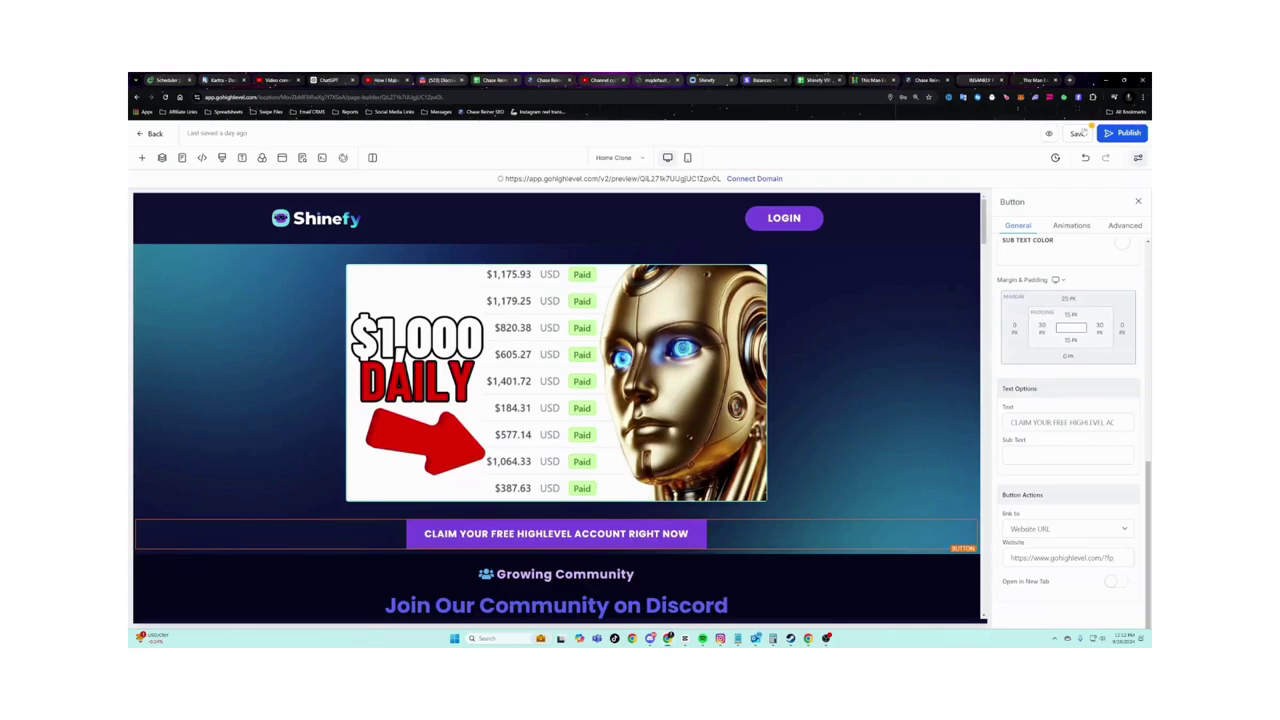
pyautogui.click(1112, 133)
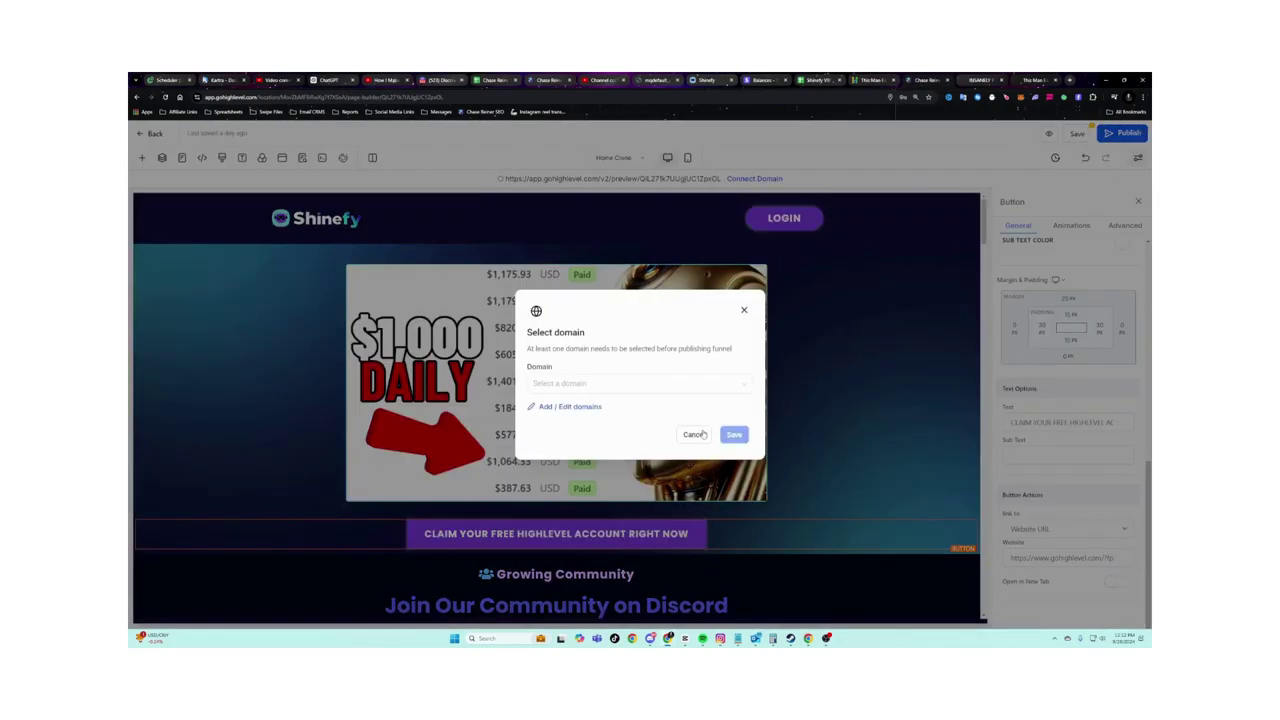
pyautogui.click(694, 434)
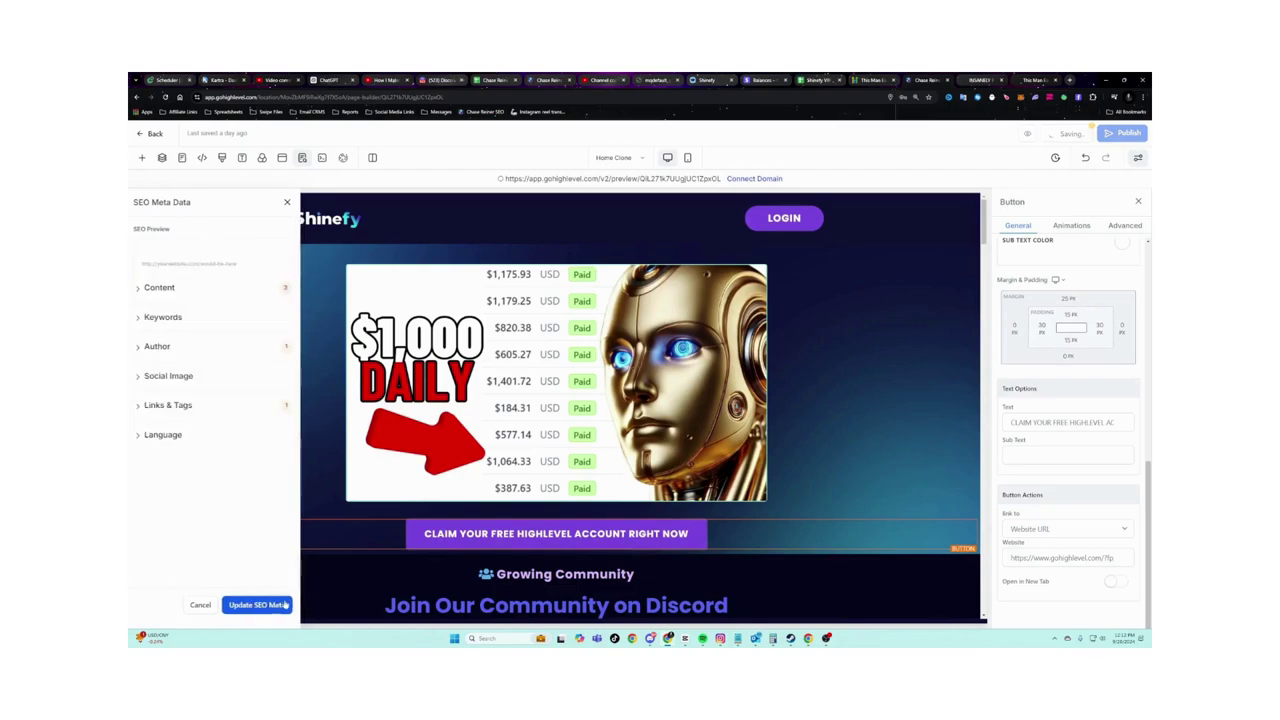
pyautogui.click(284, 604)
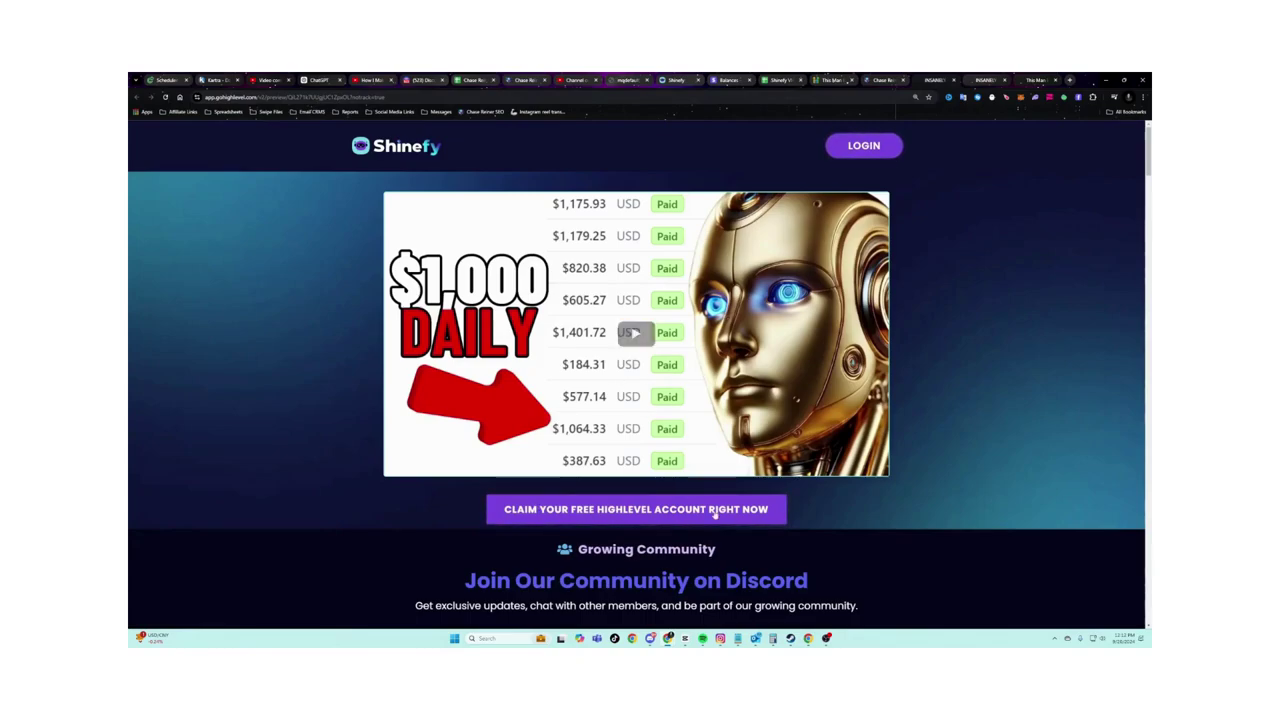
# Test the claim button on the landing page preview and open HighLevel's 14-day free trial sign-up form.
pyautogui.click(714, 510)
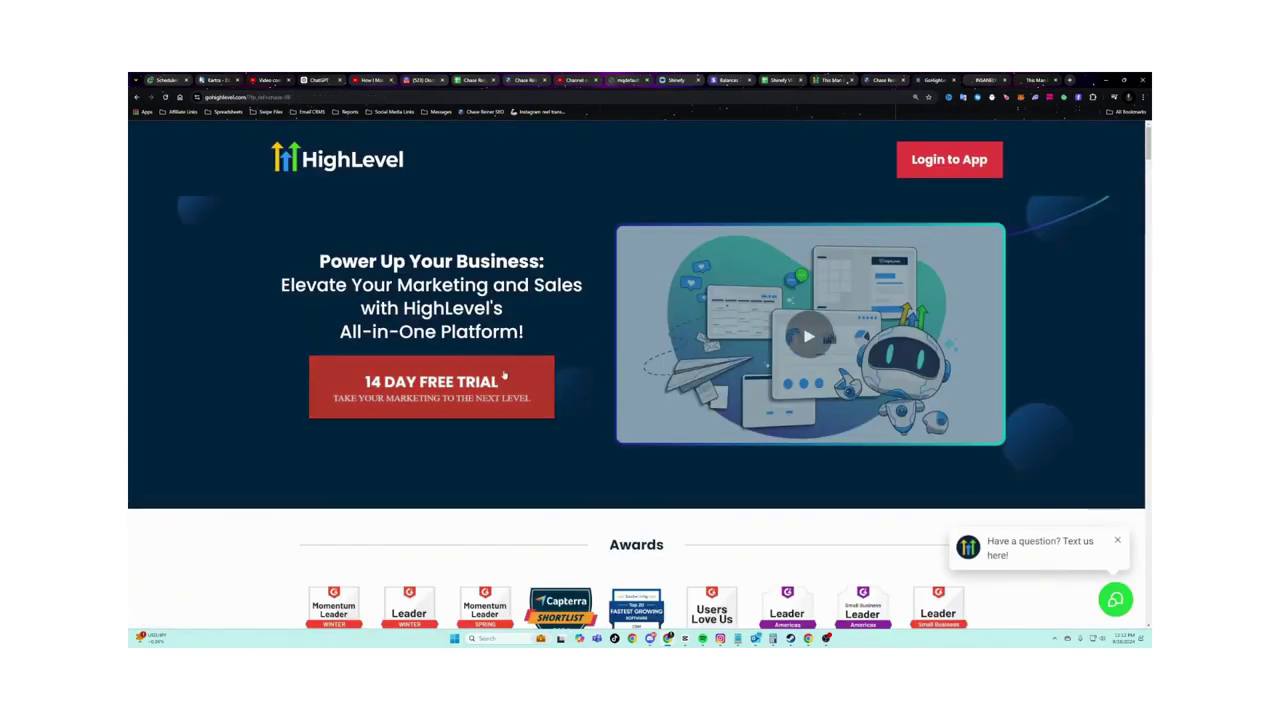
pyautogui.hotkey('alt', 'Left')
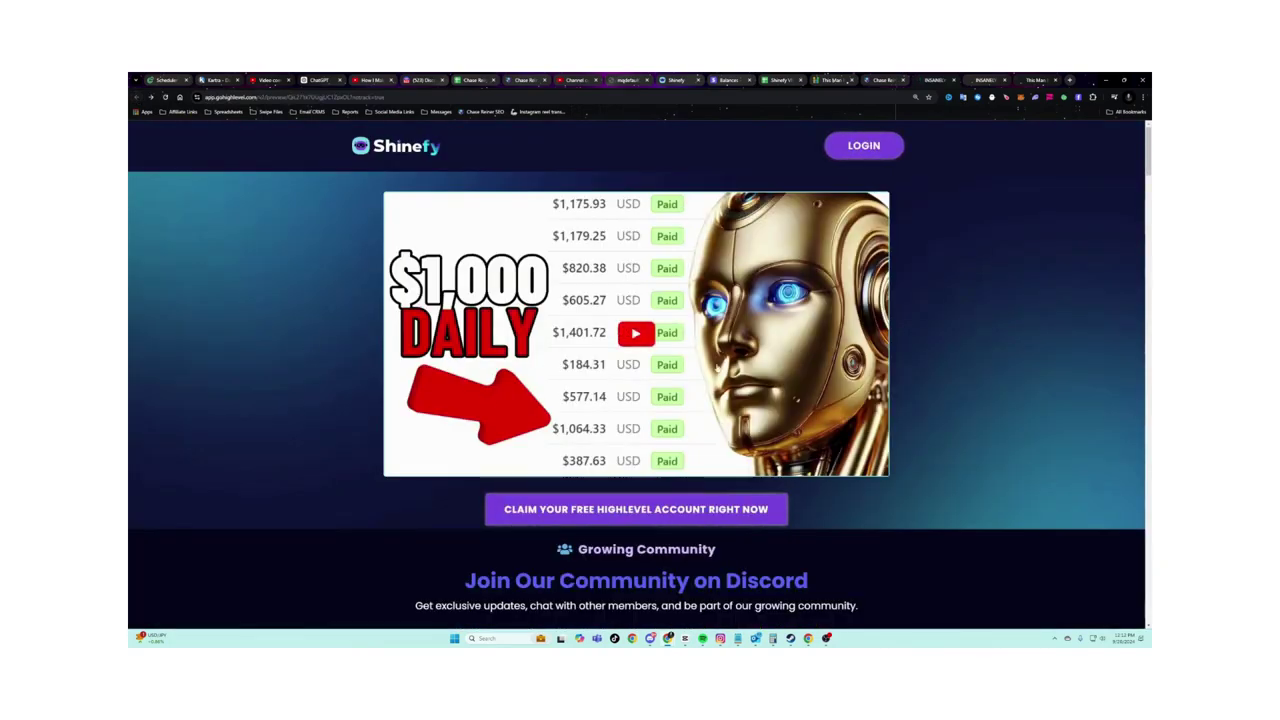
pyautogui.click(770, 321)
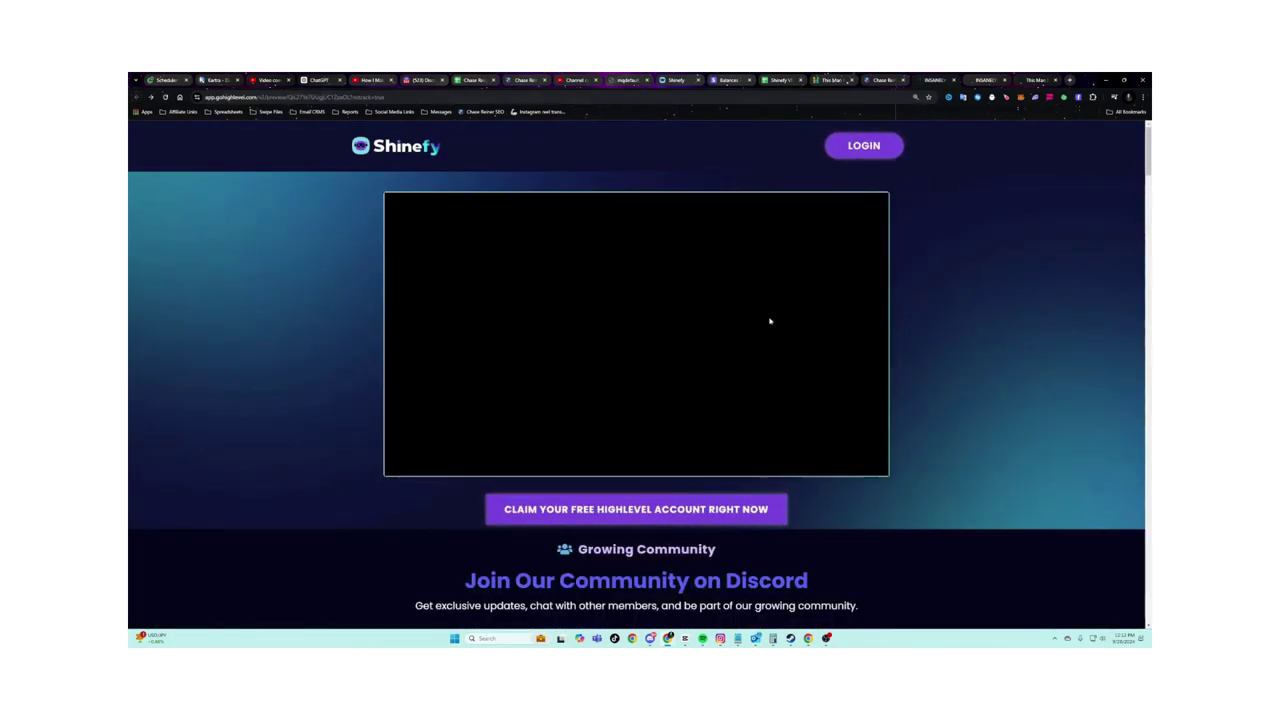
pyautogui.hotkey('alt', 'Right')
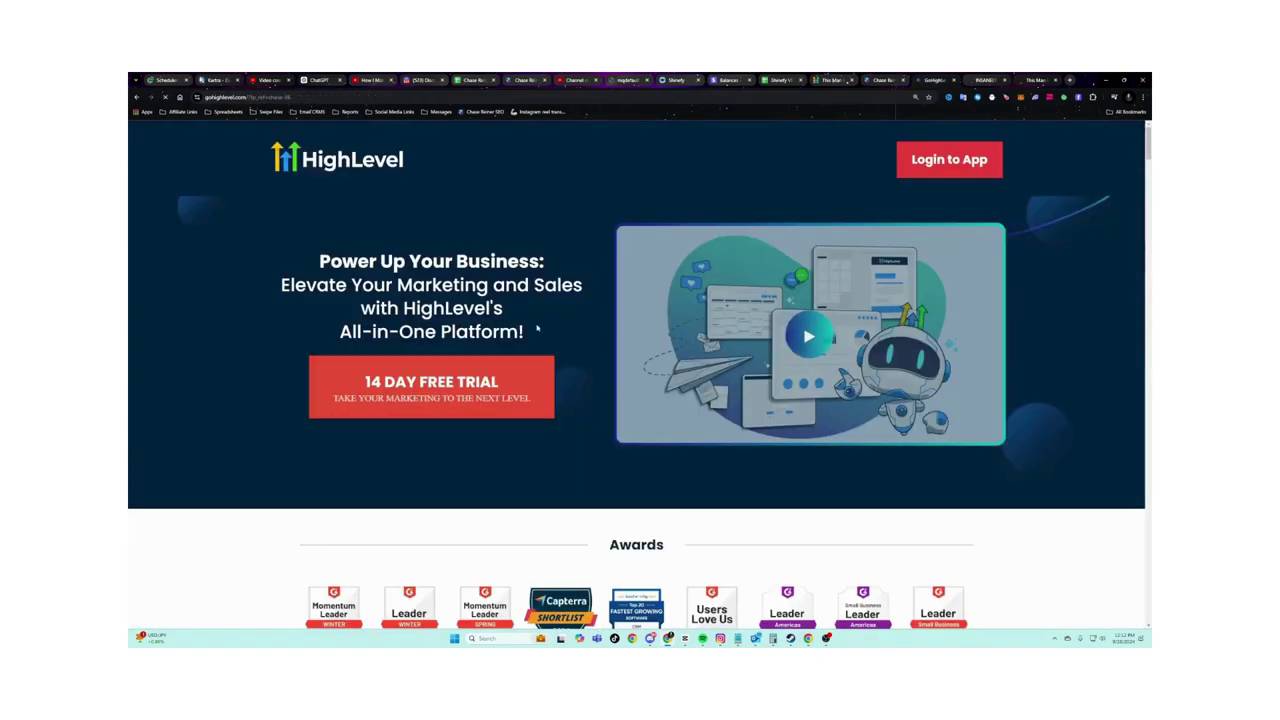
pyautogui.click(431, 386)
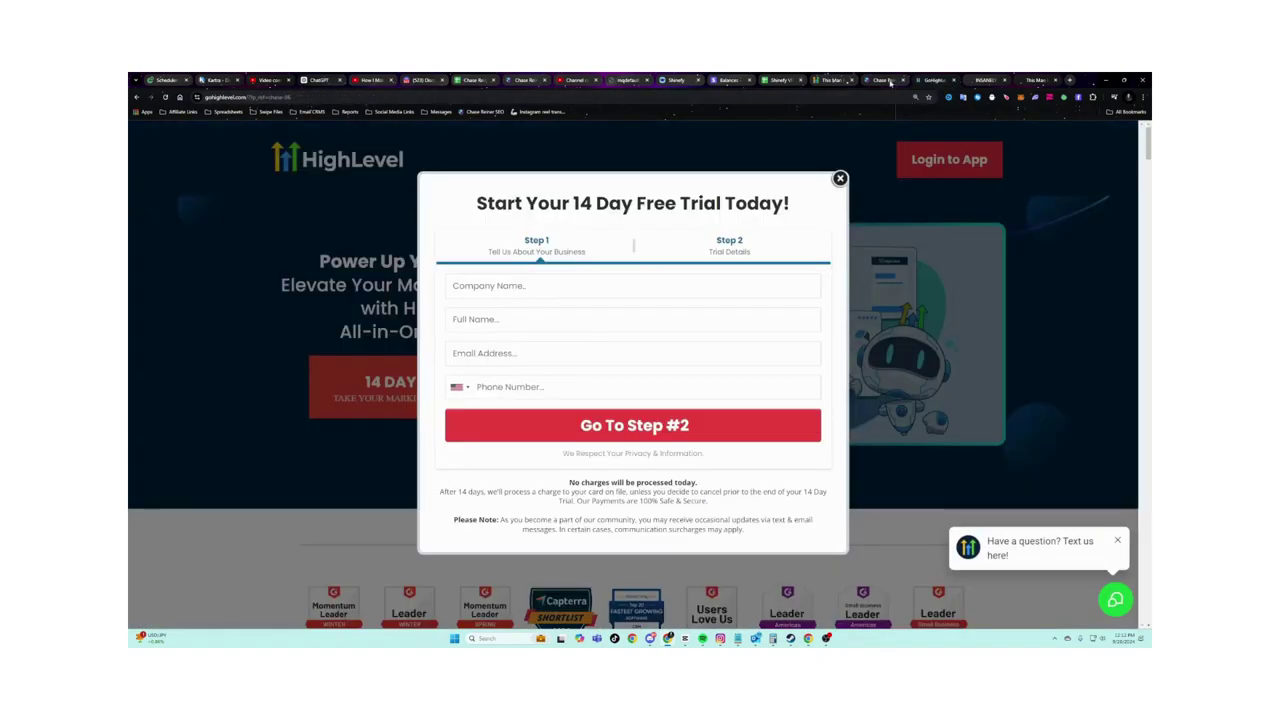
# Review the Roadmap and Old Checklist sheets of the Shinefy VIP Checklist.
pyautogui.moveTo(888, 82)
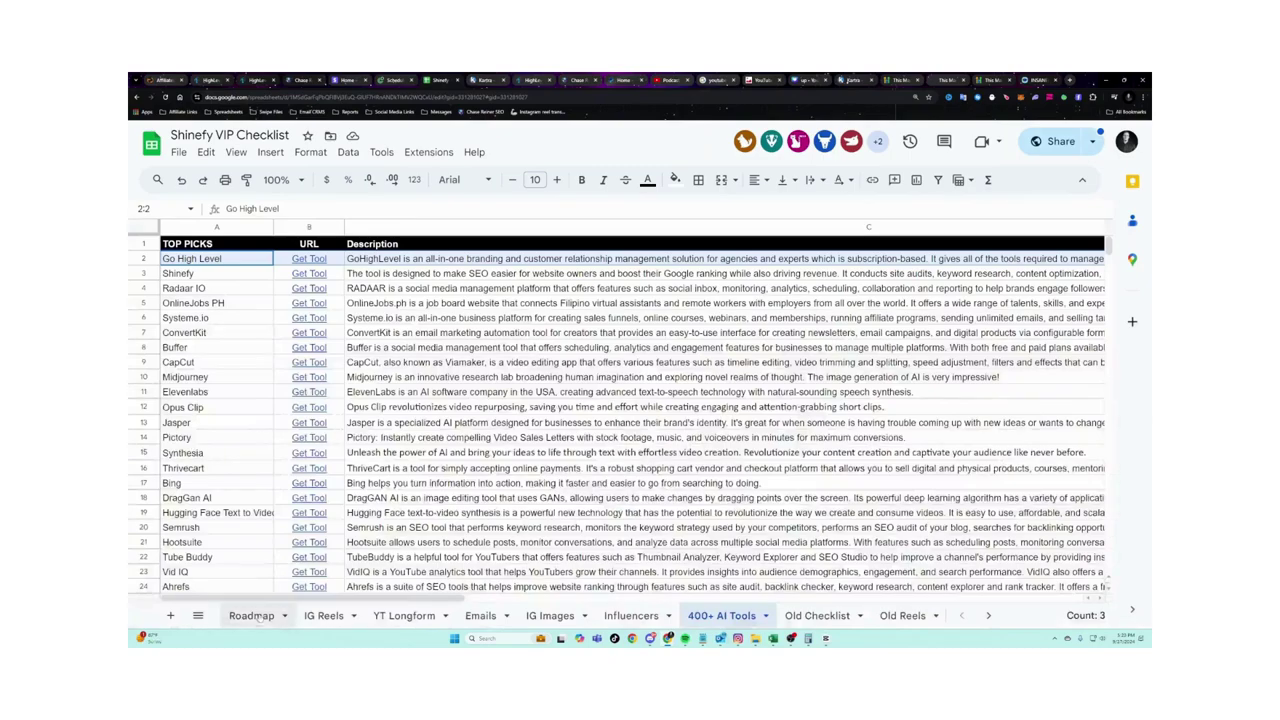
pyautogui.click(251, 615)
pyautogui.scroll(-2, 333, 520)
pyautogui.scroll(-5, 333, 520)
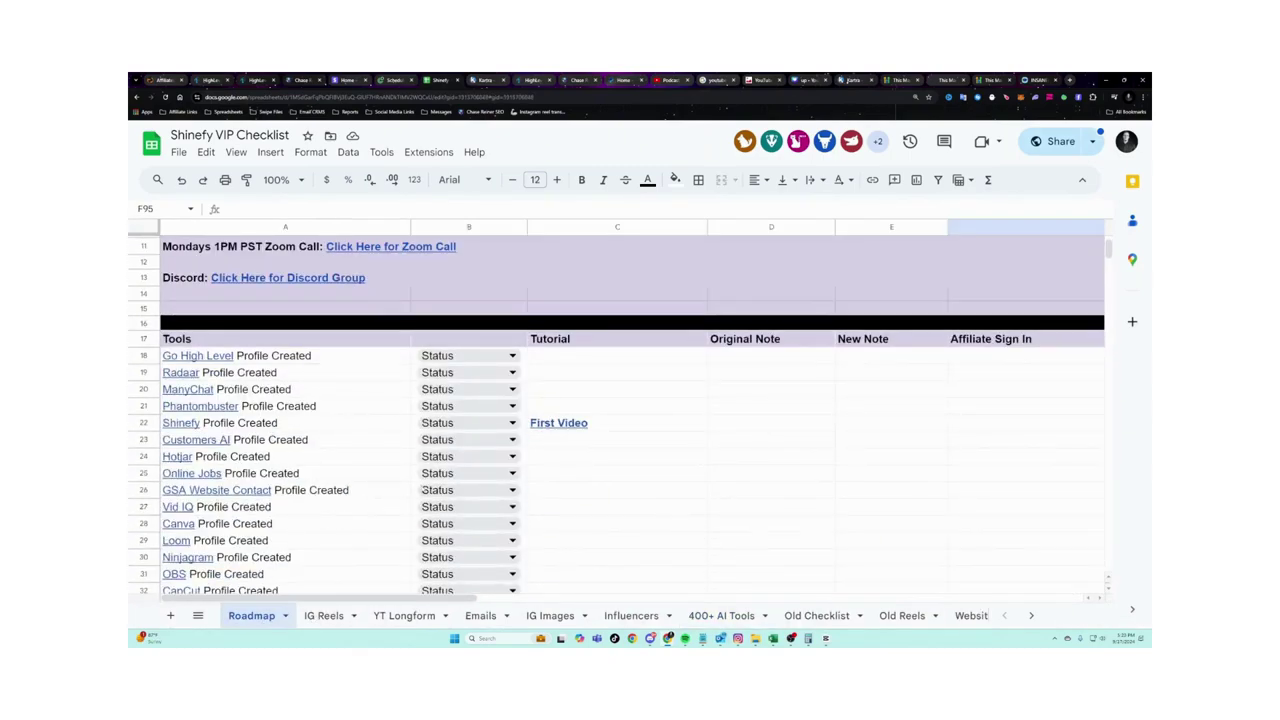
pyautogui.hscroll(1, 880, 622)
pyautogui.scroll(-5, 820, 560)
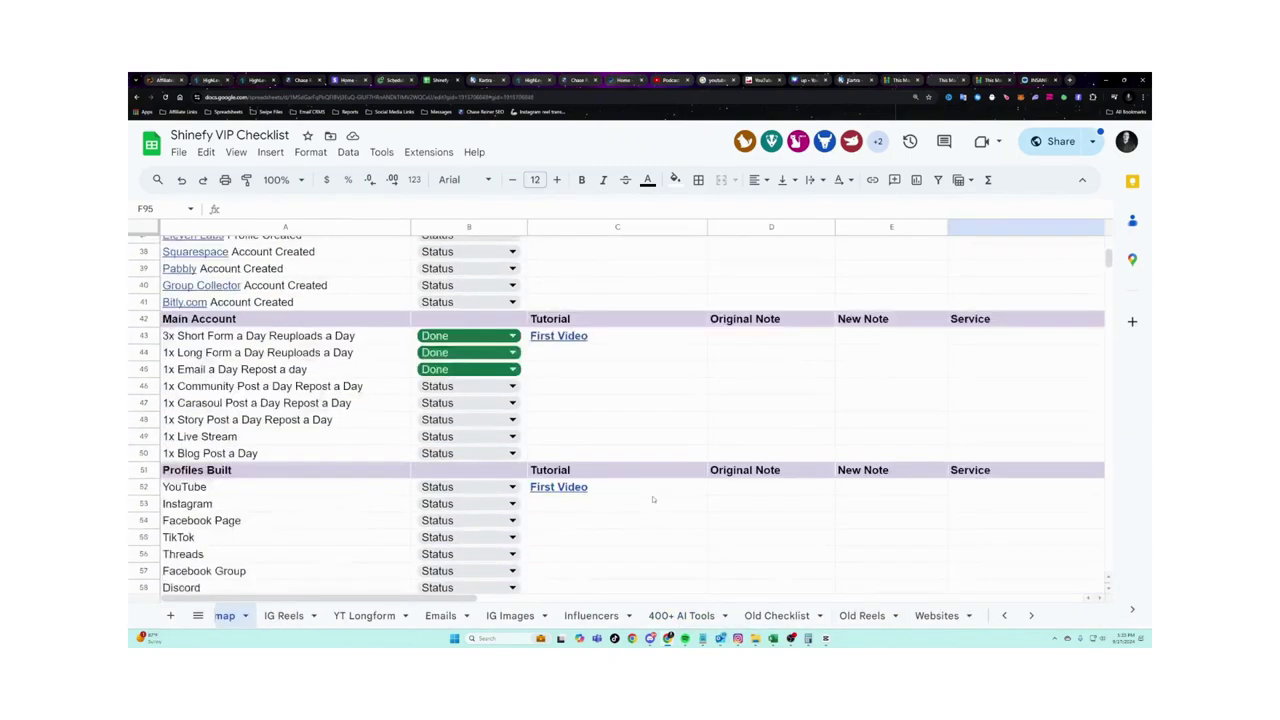
pyautogui.click(777, 615)
pyautogui.scroll(-2, 400, 551)
pyautogui.scroll(-5, 400, 551)
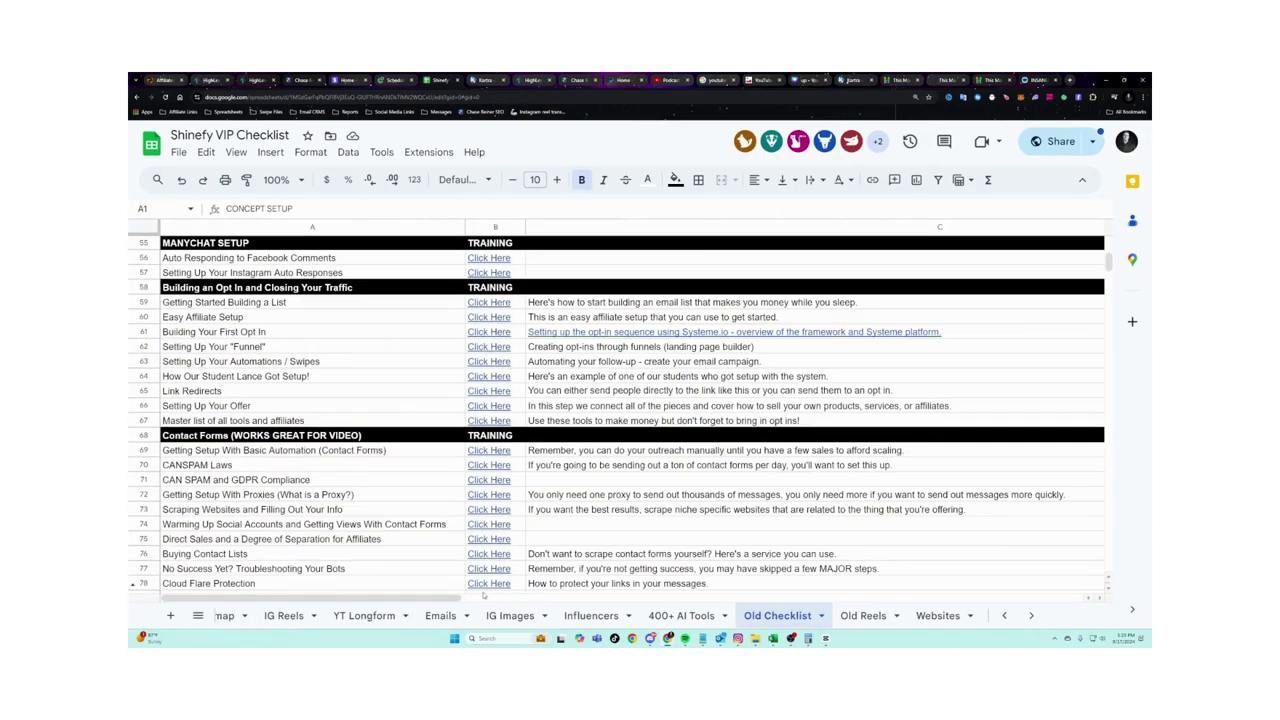
# Browse the 400+ AI Tools and Emails sheets and read the email copy for "Your New Present Just Arrived!".
pyautogui.click(681, 615)
pyautogui.scroll(-3, 560, 540)
pyautogui.click(453, 616)
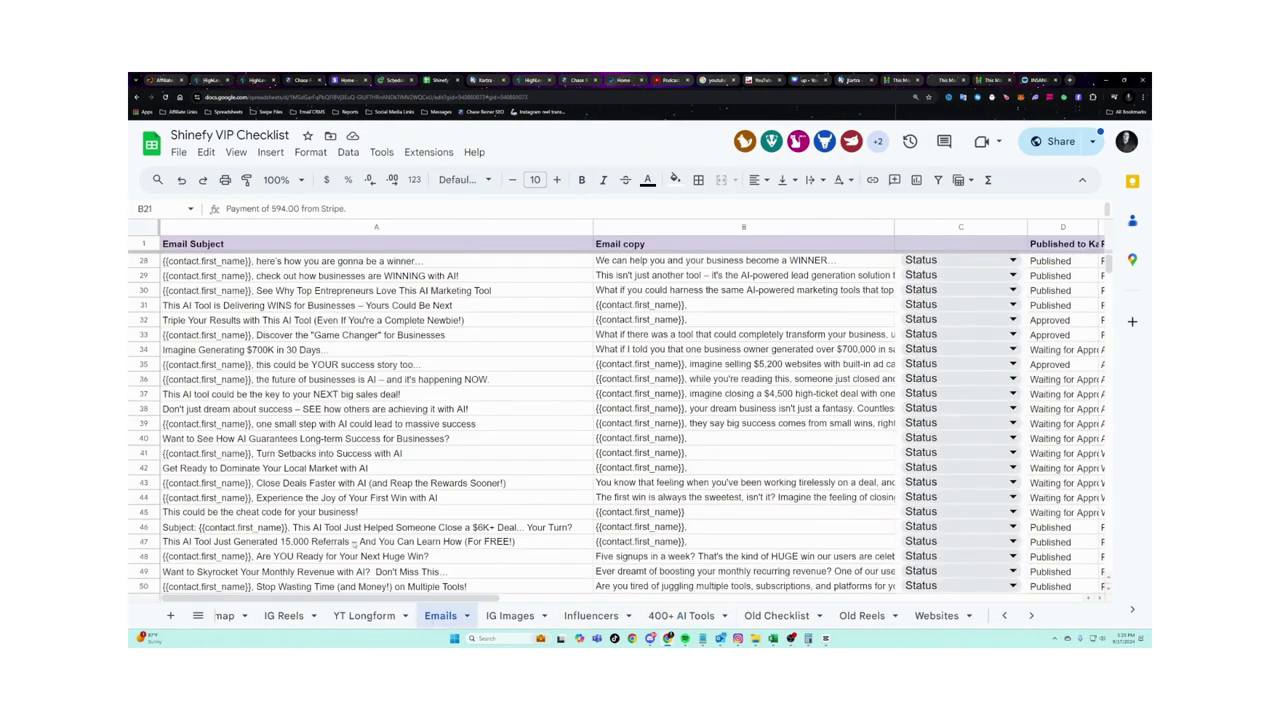
pyautogui.scroll(-5, 600, 420)
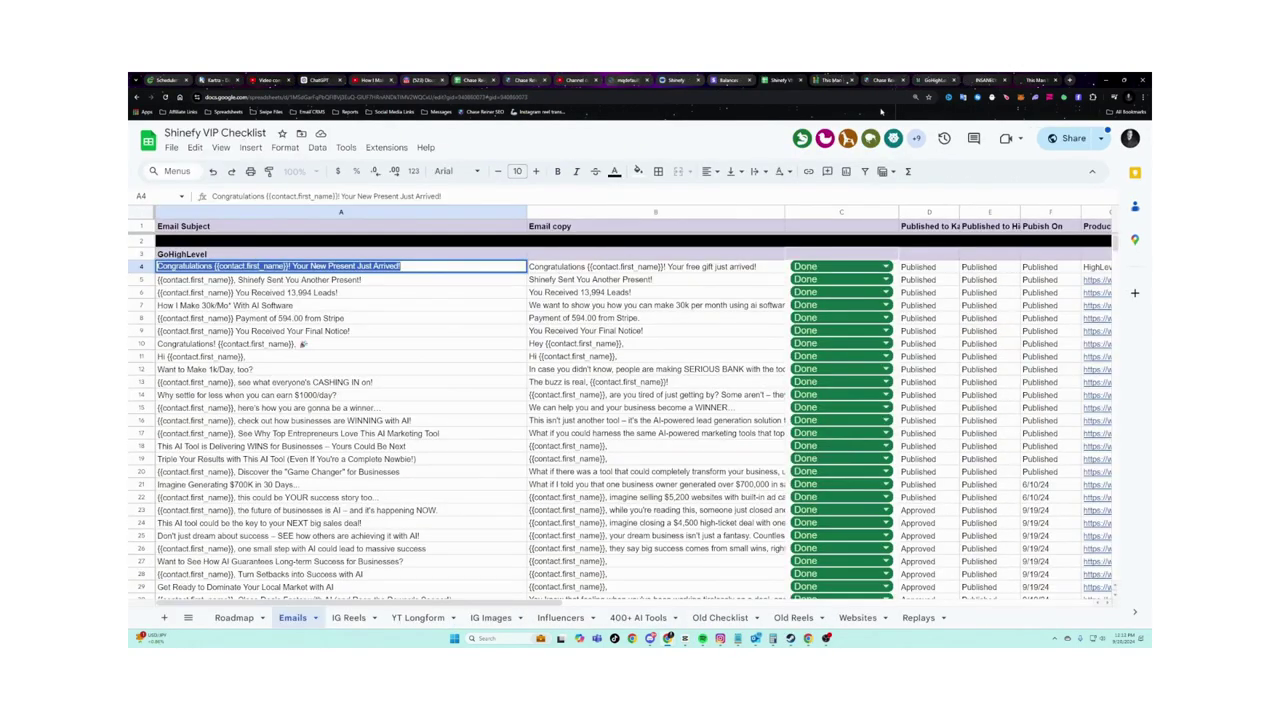
pyautogui.doubleClick(706, 266)
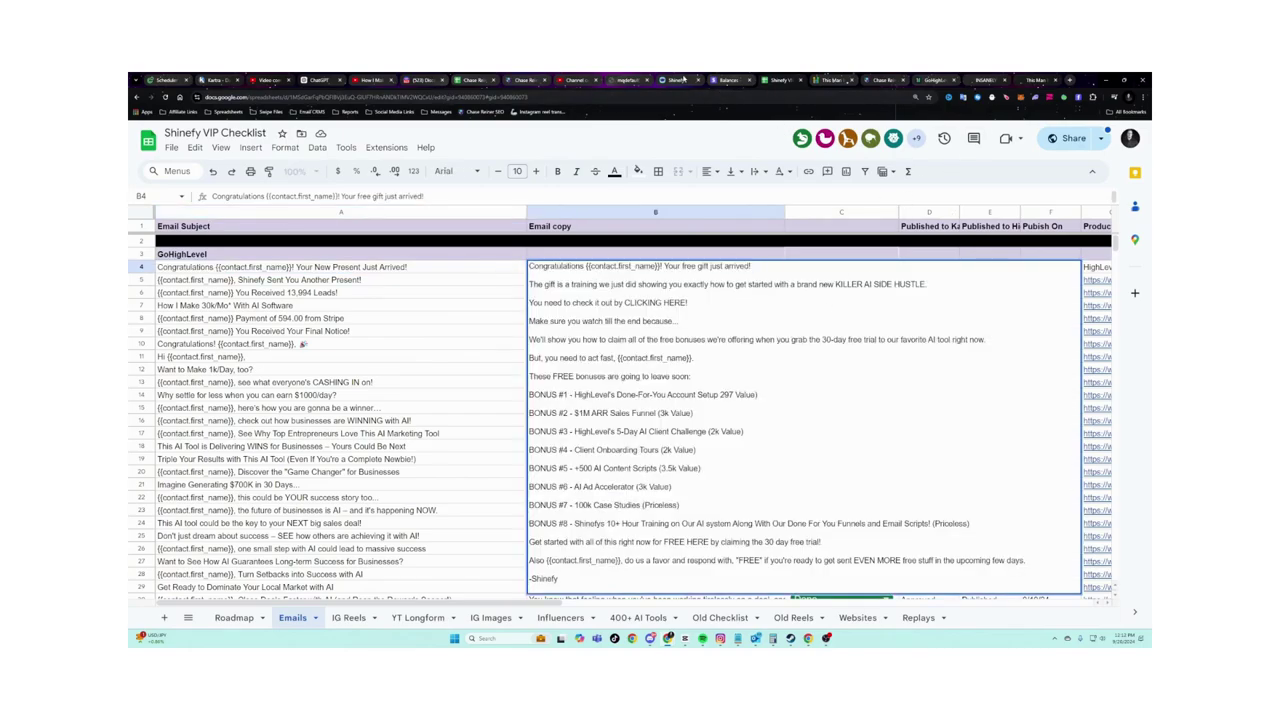
# Return to the GoHighLevel sub-account and create a new workflow from scratch under Automation.
pyautogui.click(835, 80)
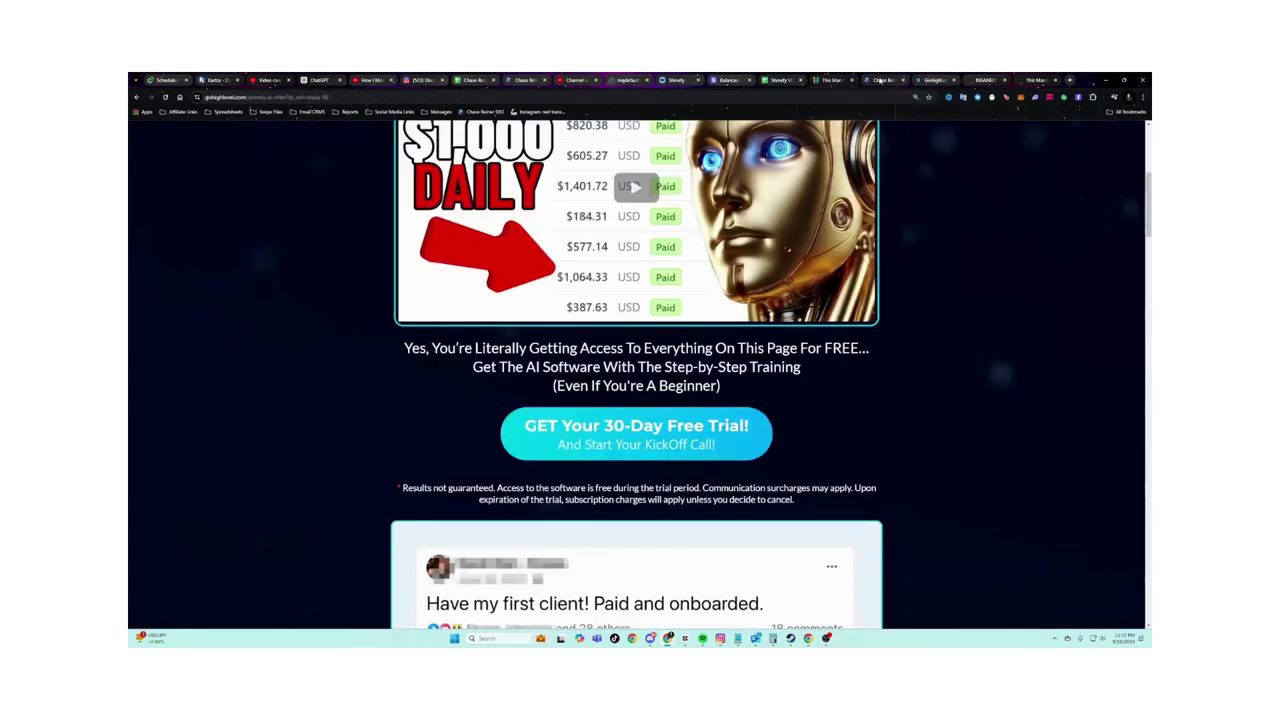
pyautogui.click(933, 80)
pyautogui.click(168, 380)
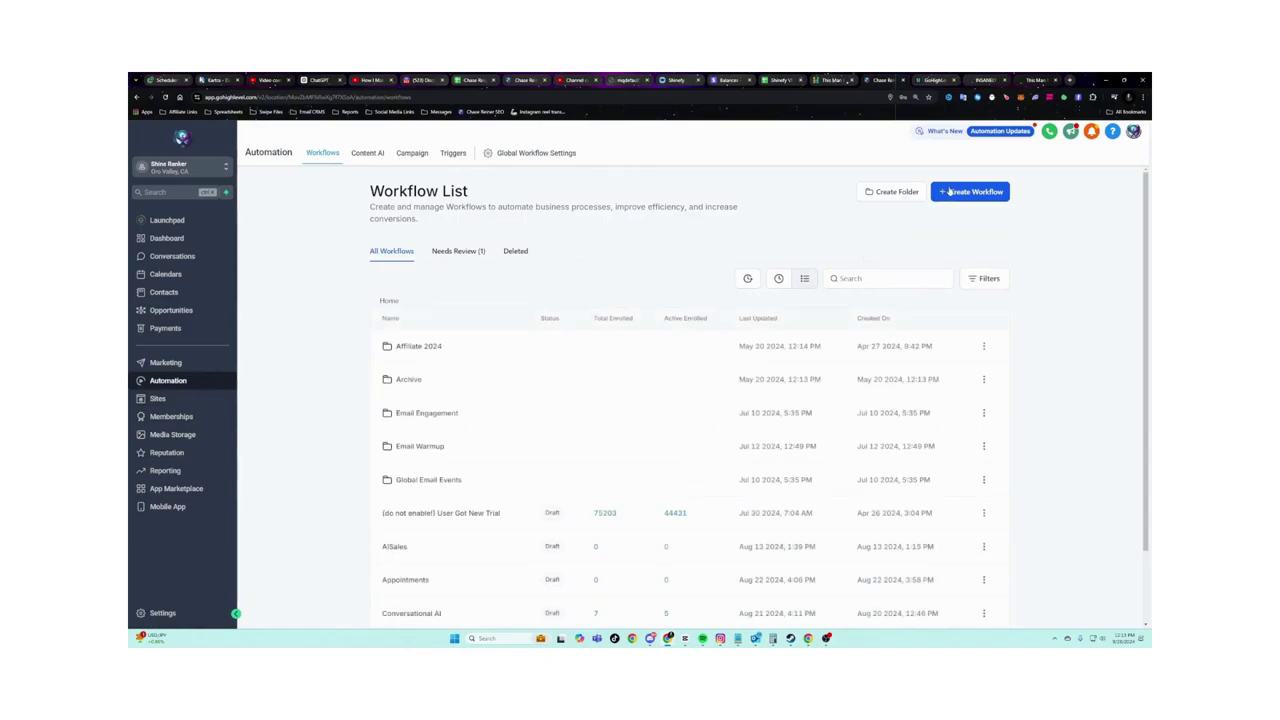
pyautogui.click(949, 191)
pyautogui.click(958, 216)
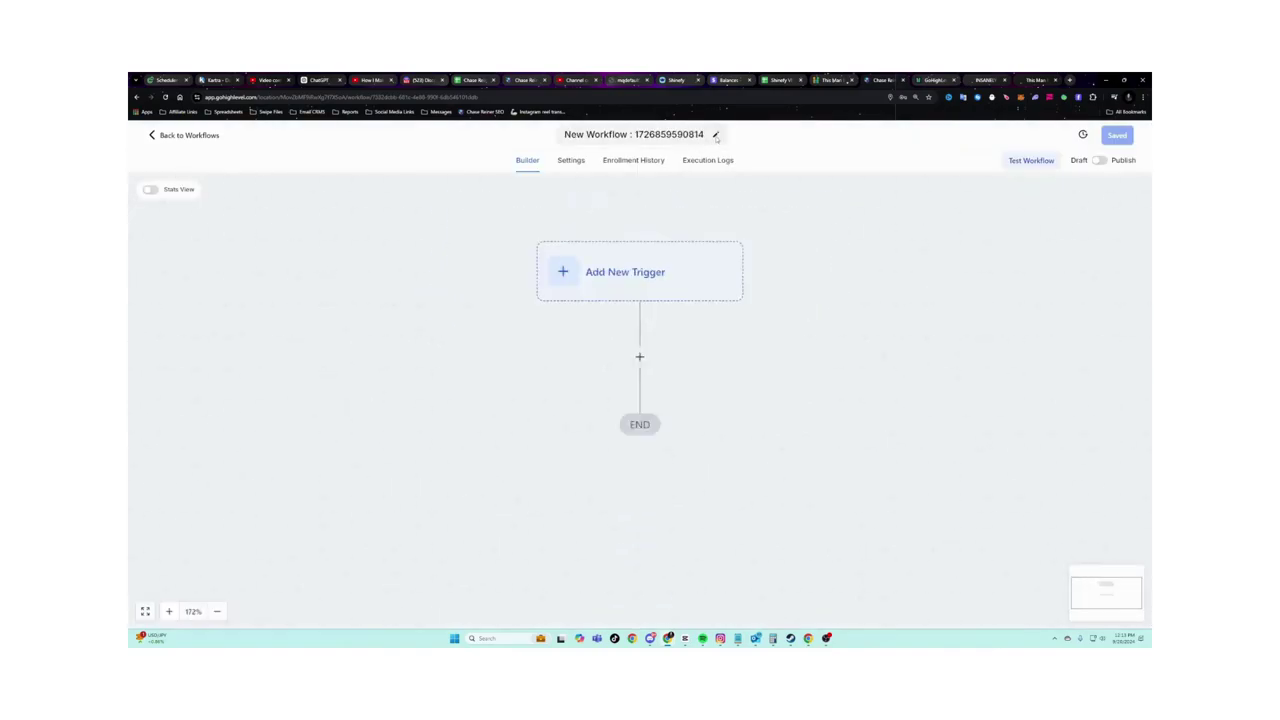
# Rename the new workflow as "New Lead".
pyautogui.click(716, 135)
pyautogui.hotkey('ctrl', 'a')
pyautogui.write('New')
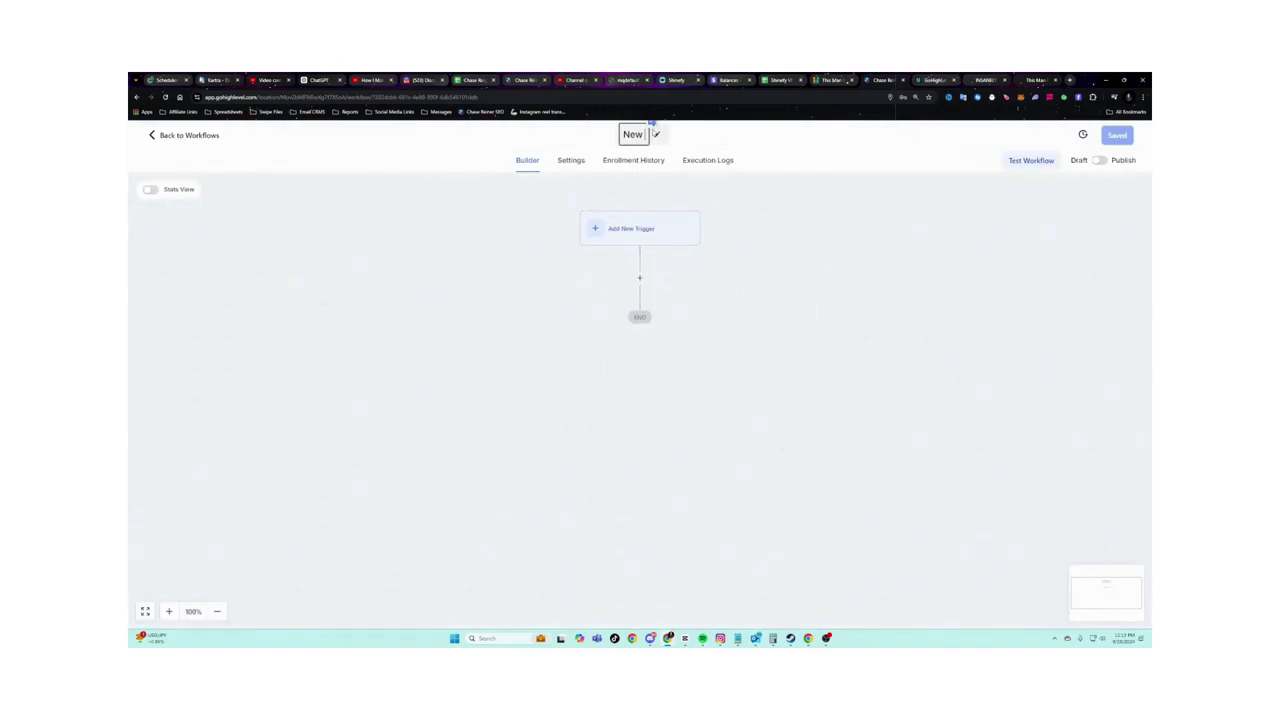
pyautogui.write(' Lead')
# Add a Contact Created trigger to the workflow.
pyautogui.click(664, 237)
pyautogui.click(902, 236)
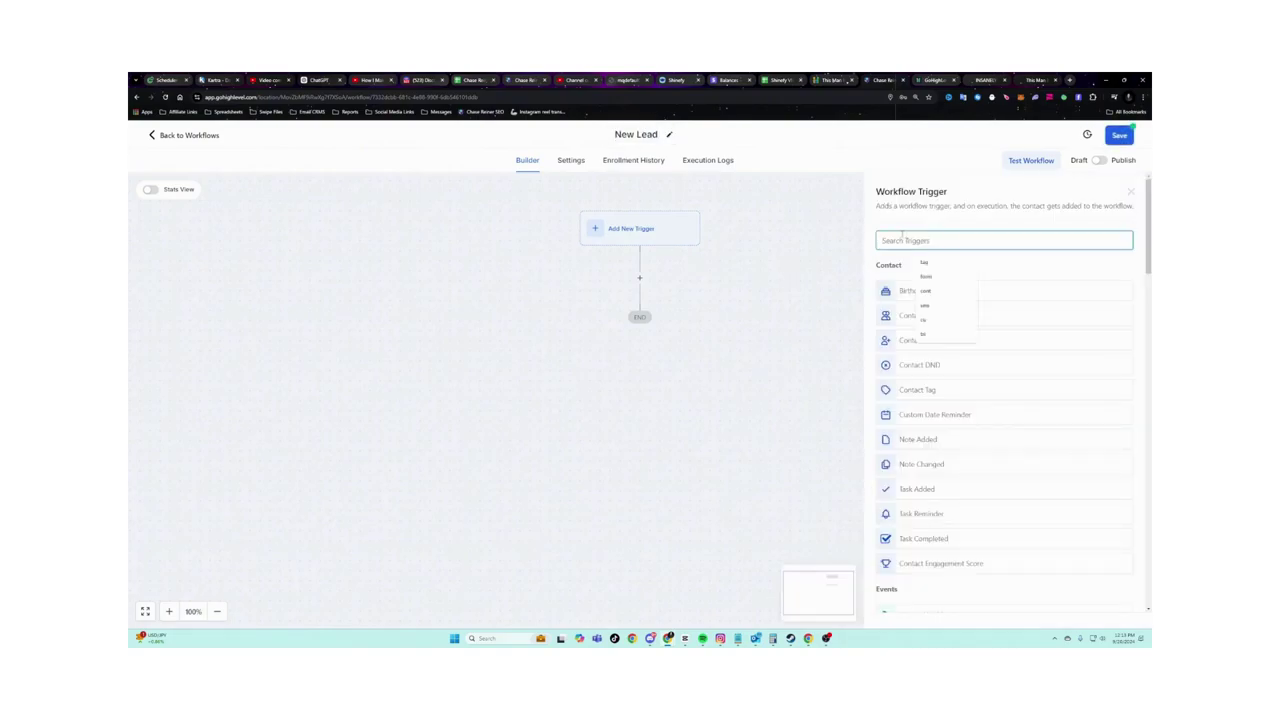
pyautogui.write('contact')
pyautogui.click(925, 290)
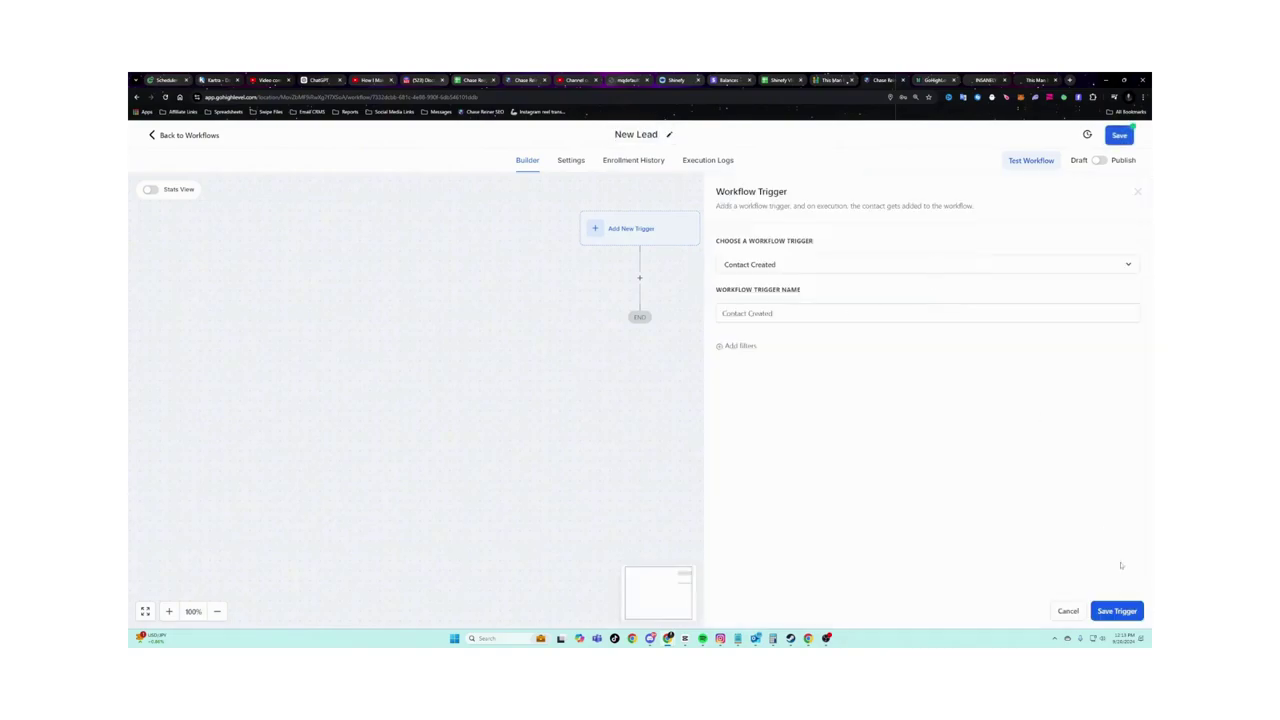
pyautogui.click(1130, 610)
# Try adding an Email action after the trigger, then return to the workflow list and discard the unsaved changes.
pyautogui.click(640, 302)
pyautogui.write('email')
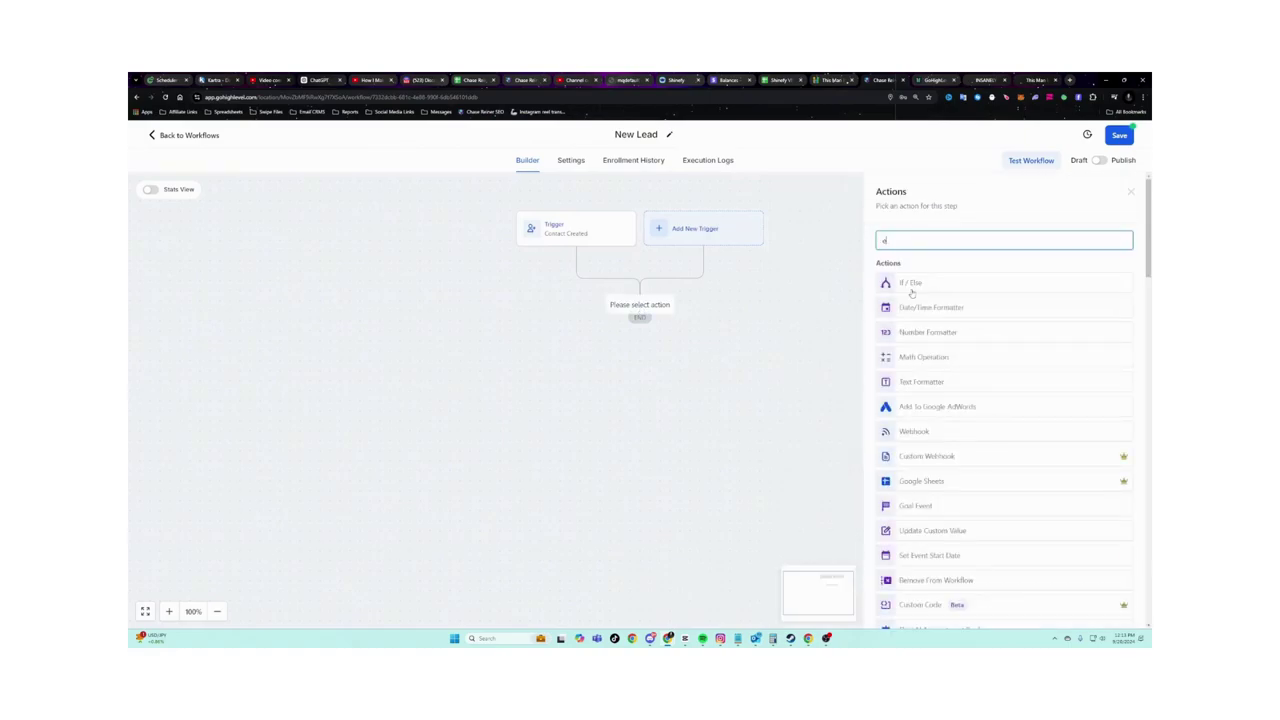
pyautogui.click(912, 293)
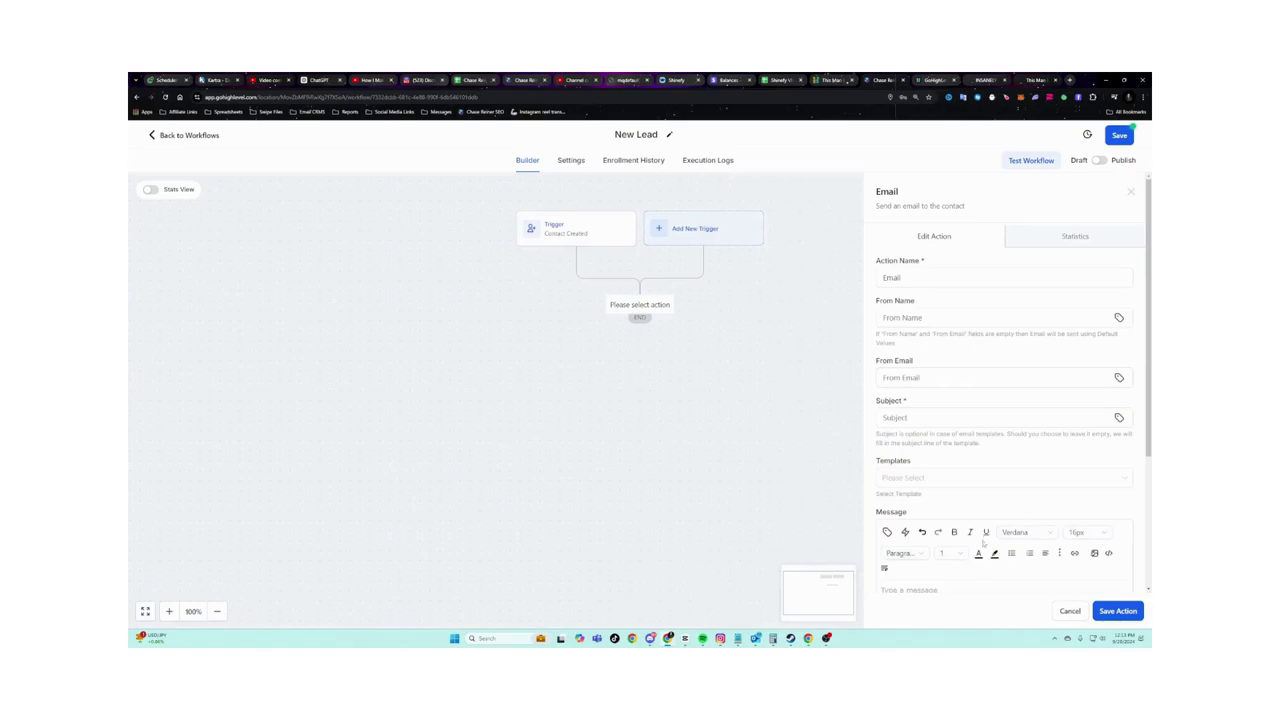
pyautogui.moveTo(968, 517); pyautogui.dragTo(939, 412)
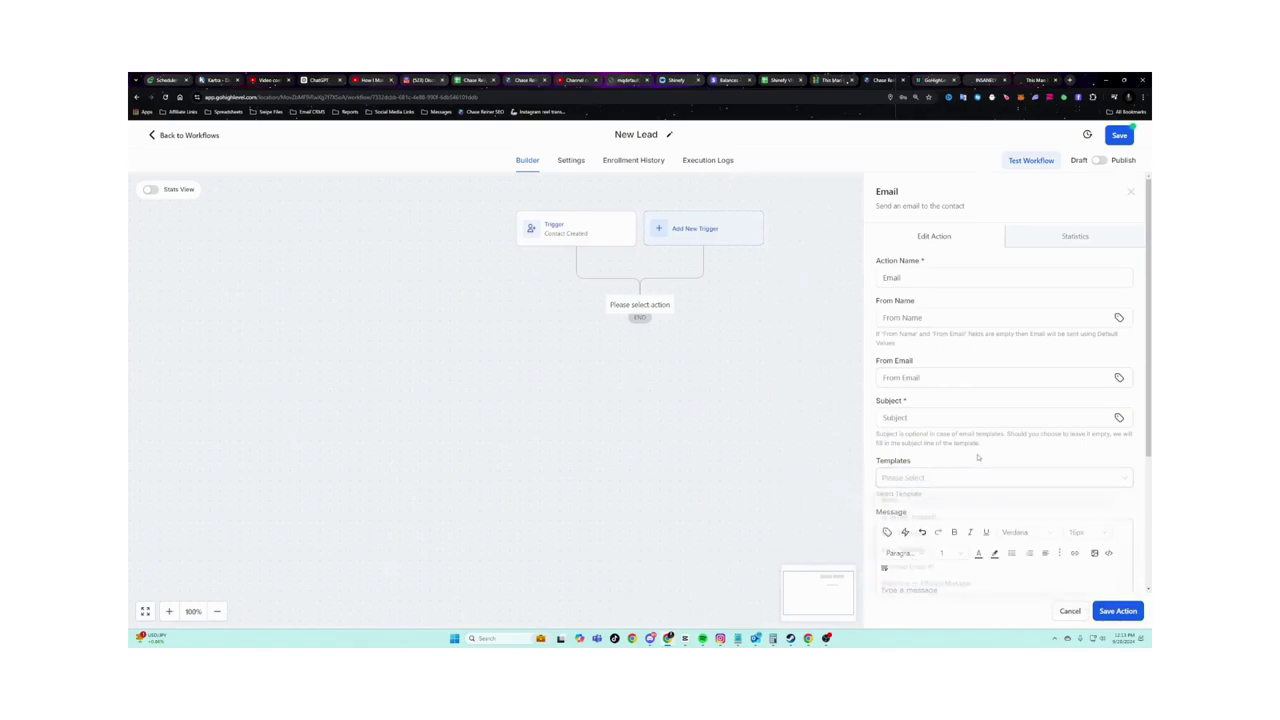
pyautogui.click(786, 358)
pyautogui.click(185, 135)
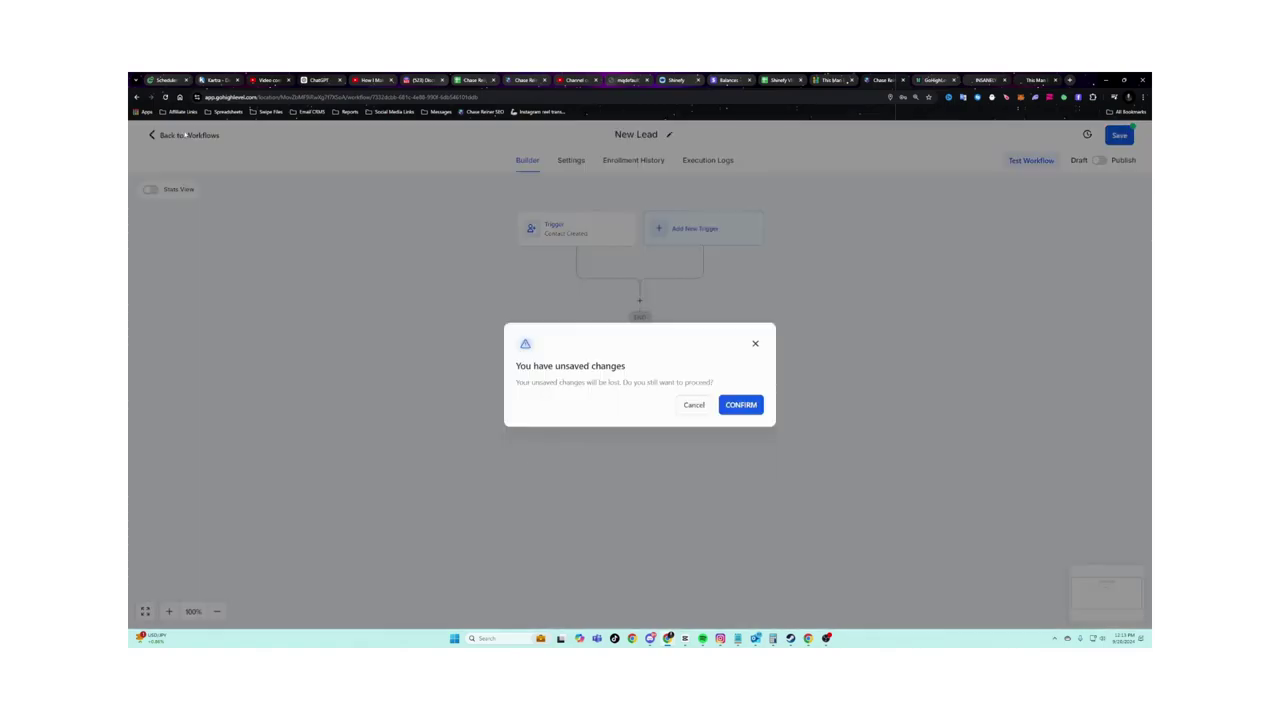
pyautogui.click(741, 405)
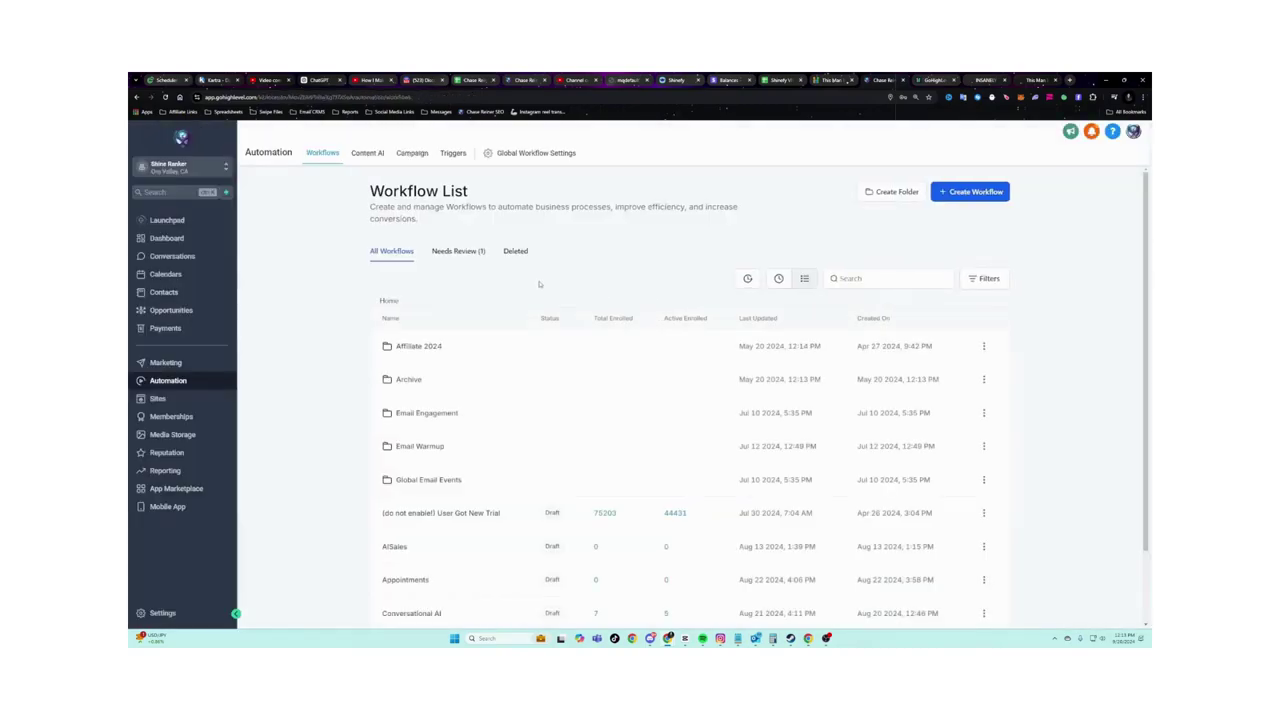
# List the workflows by most recent, open "New Email Opt In" and examine its sequence of emails and wait delays.
pyautogui.click(778, 279)
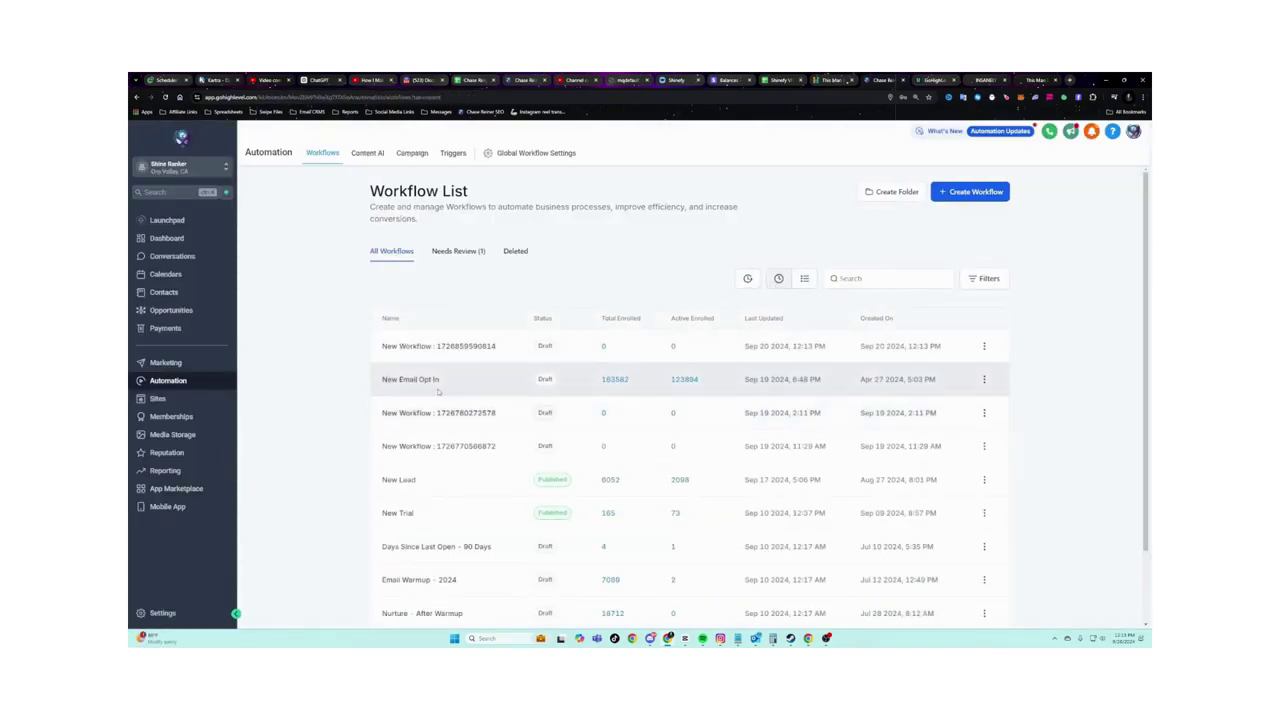
pyautogui.scroll(-1, 399, 413)
pyautogui.click(450, 299)
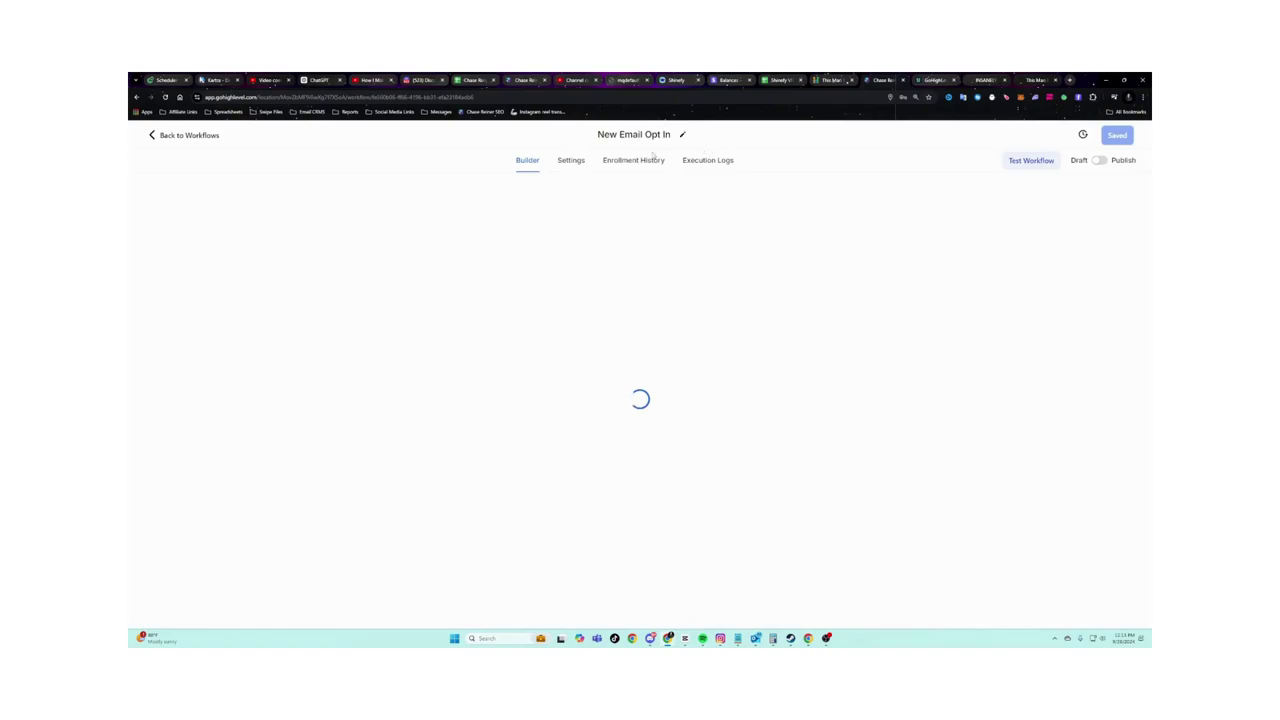
pyautogui.scroll(-5, 597, 334)
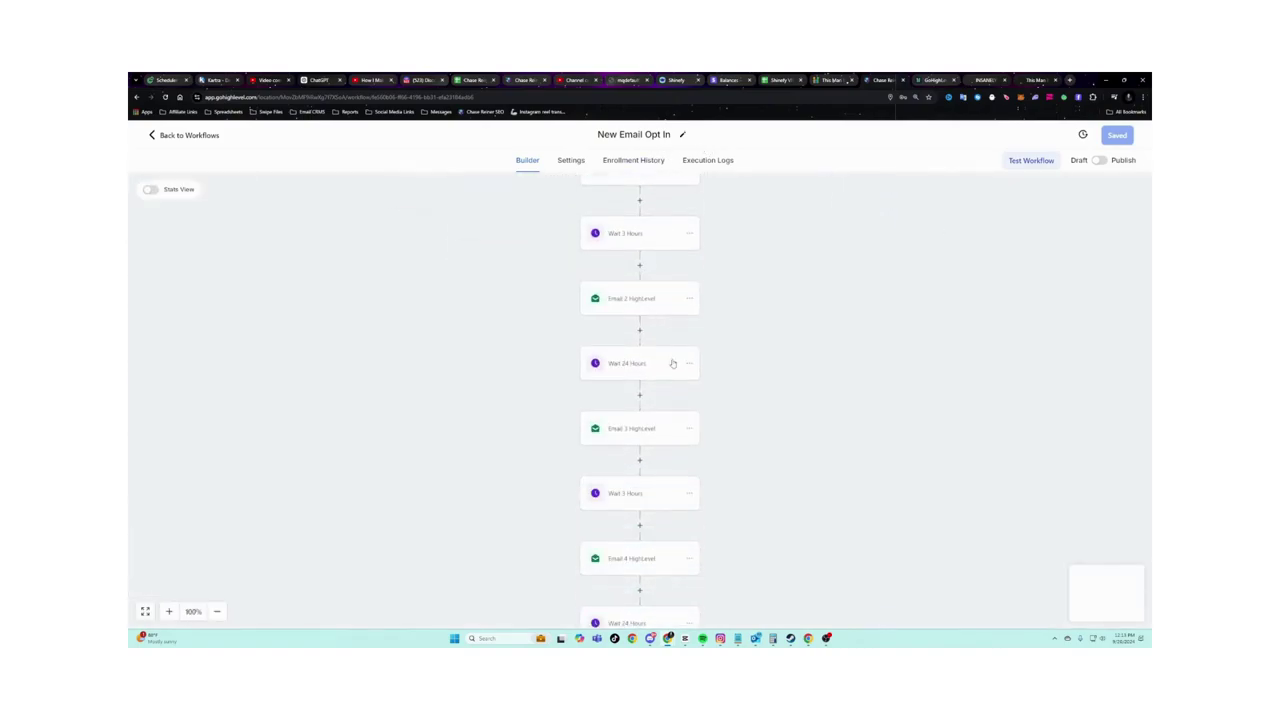
pyautogui.scroll(-6, 677, 340)
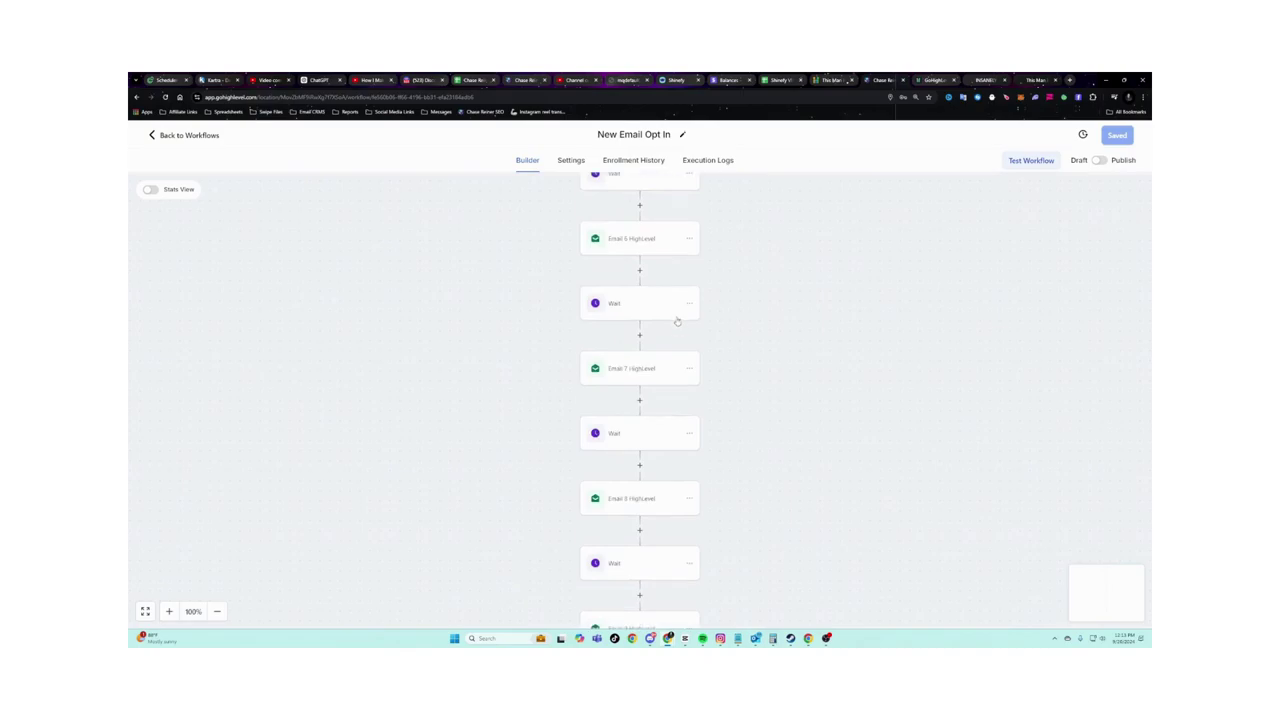
pyautogui.click(645, 237)
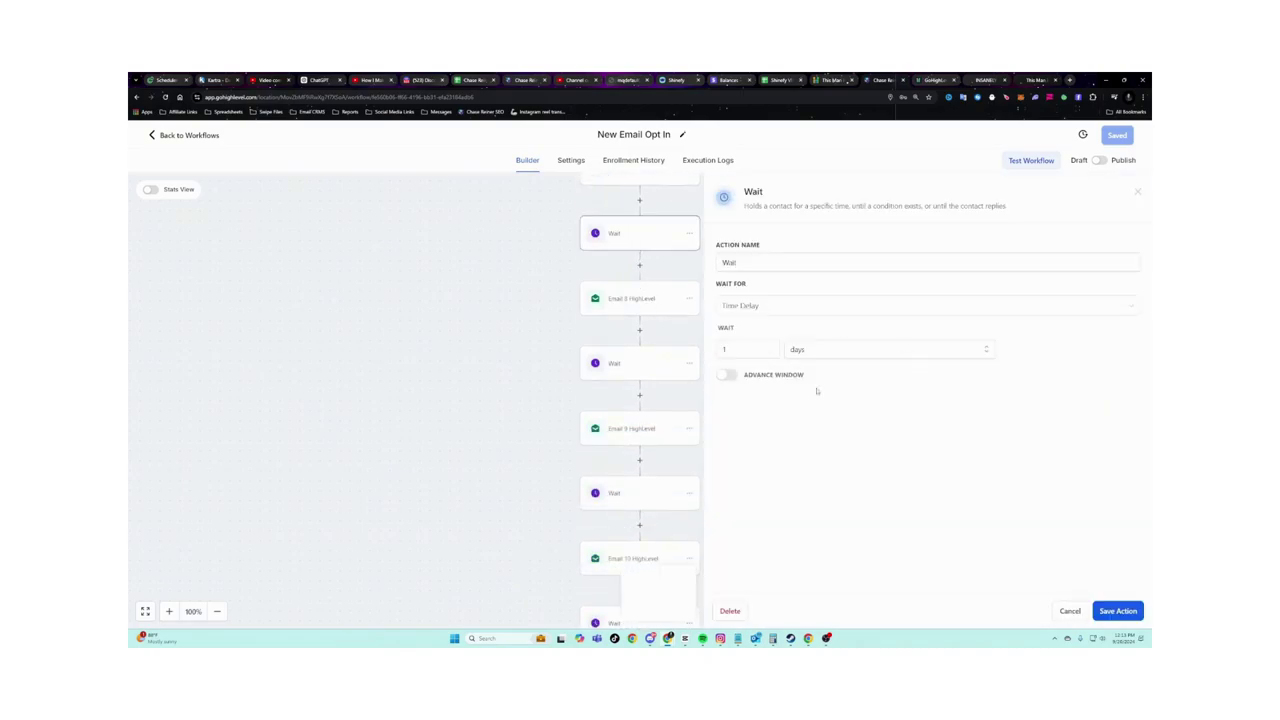
pyautogui.click(591, 332)
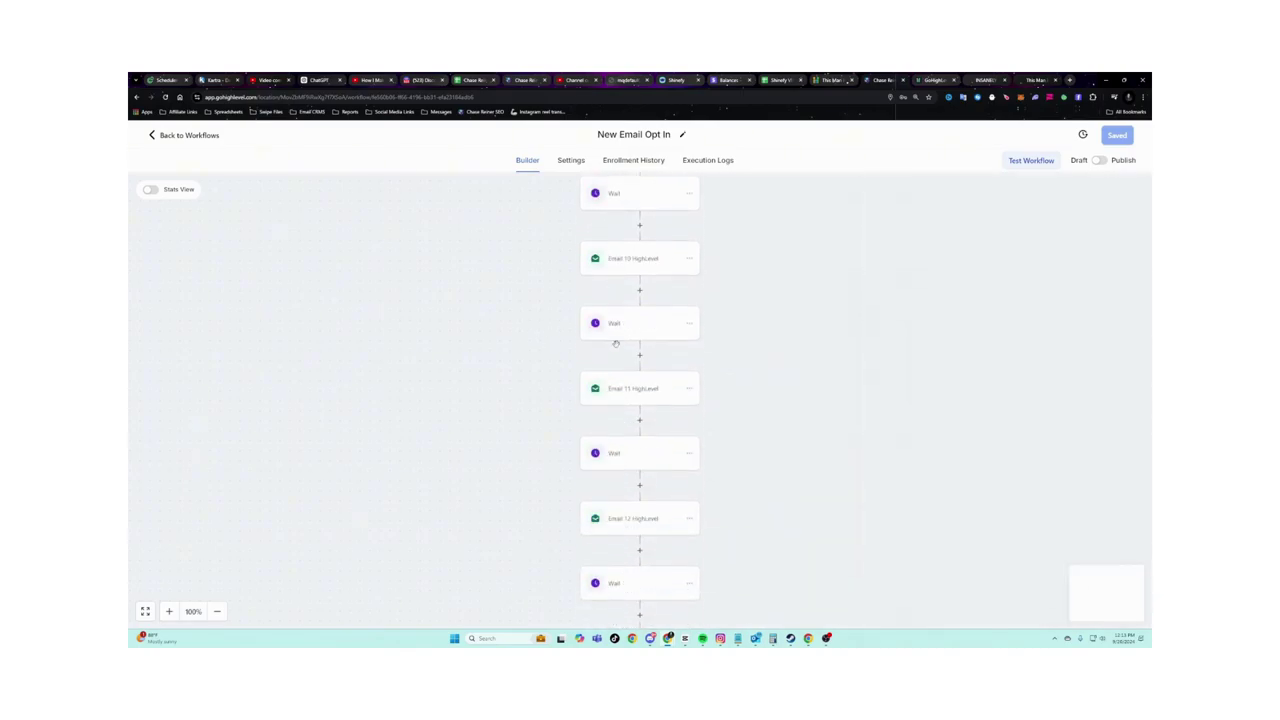
pyautogui.scroll(-12, 616, 343)
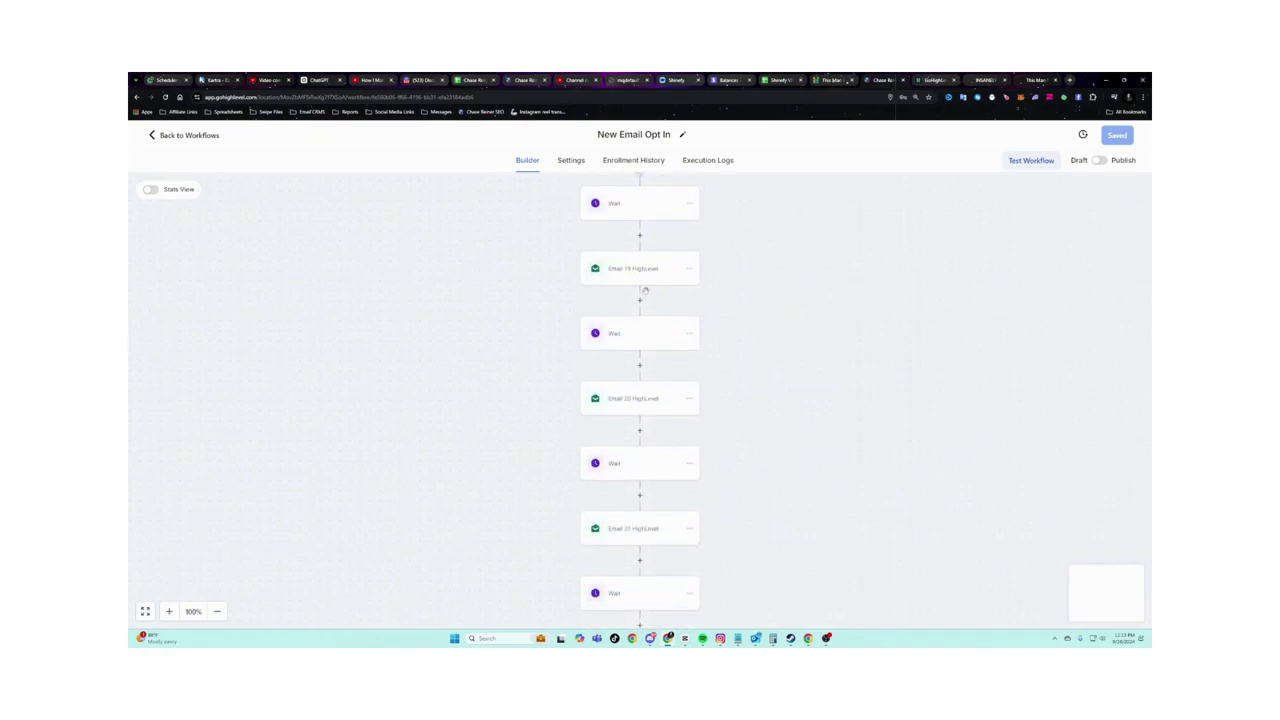
# Examine the rest of the New Email Opt In workflow, from Email 19 onward, including its wait delays.
pyautogui.scroll(-6, 645, 290)
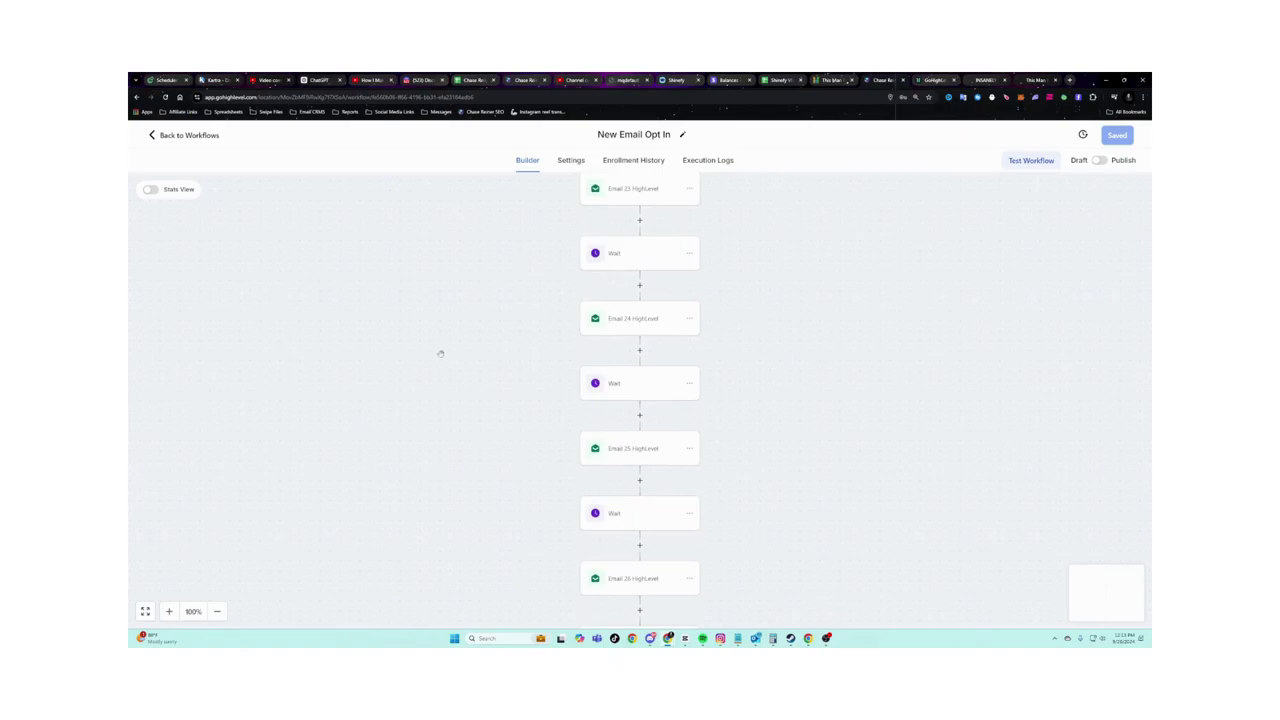
pyautogui.scroll(-10, 440, 353)
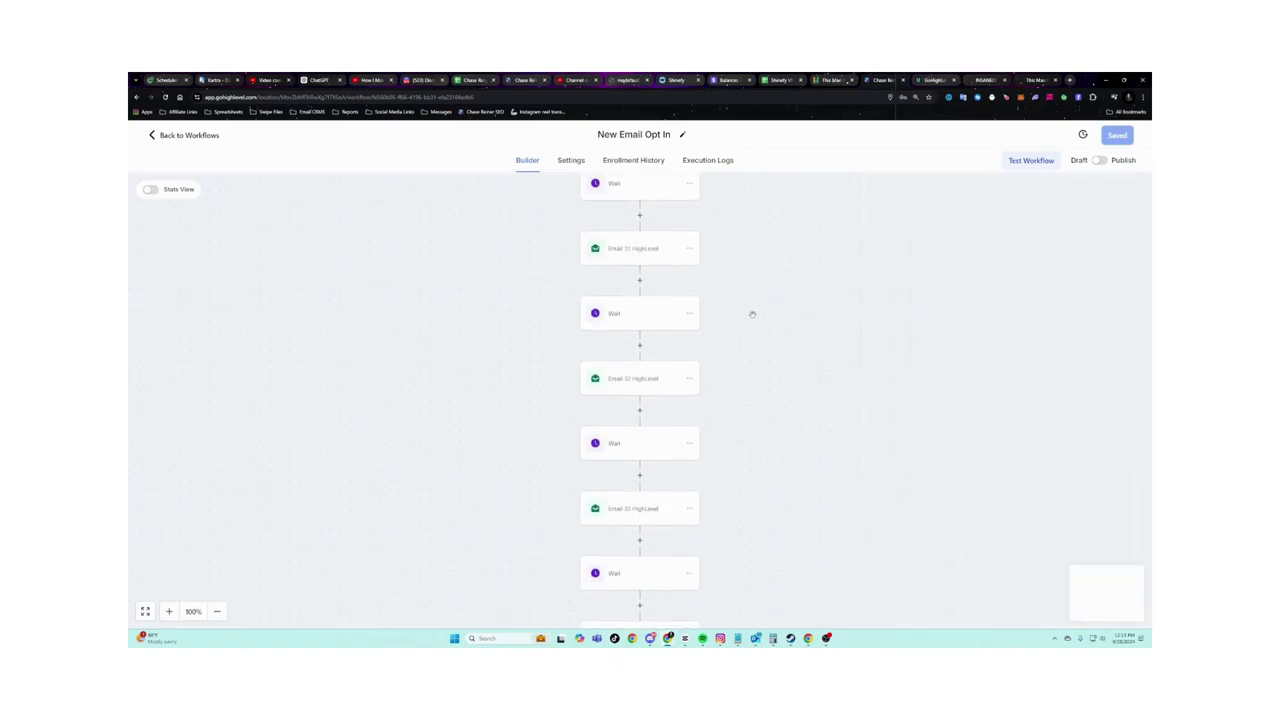
pyautogui.scroll(7, 752, 314)
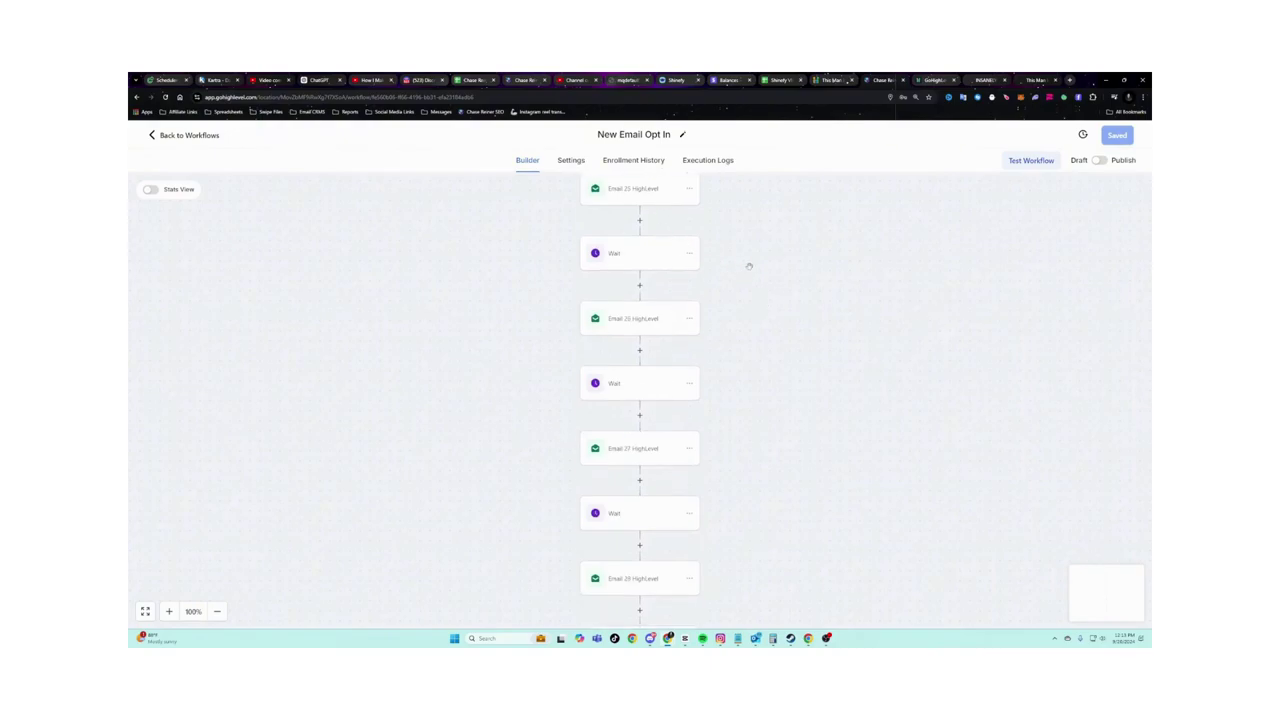
pyautogui.scroll(-12, 668, 283)
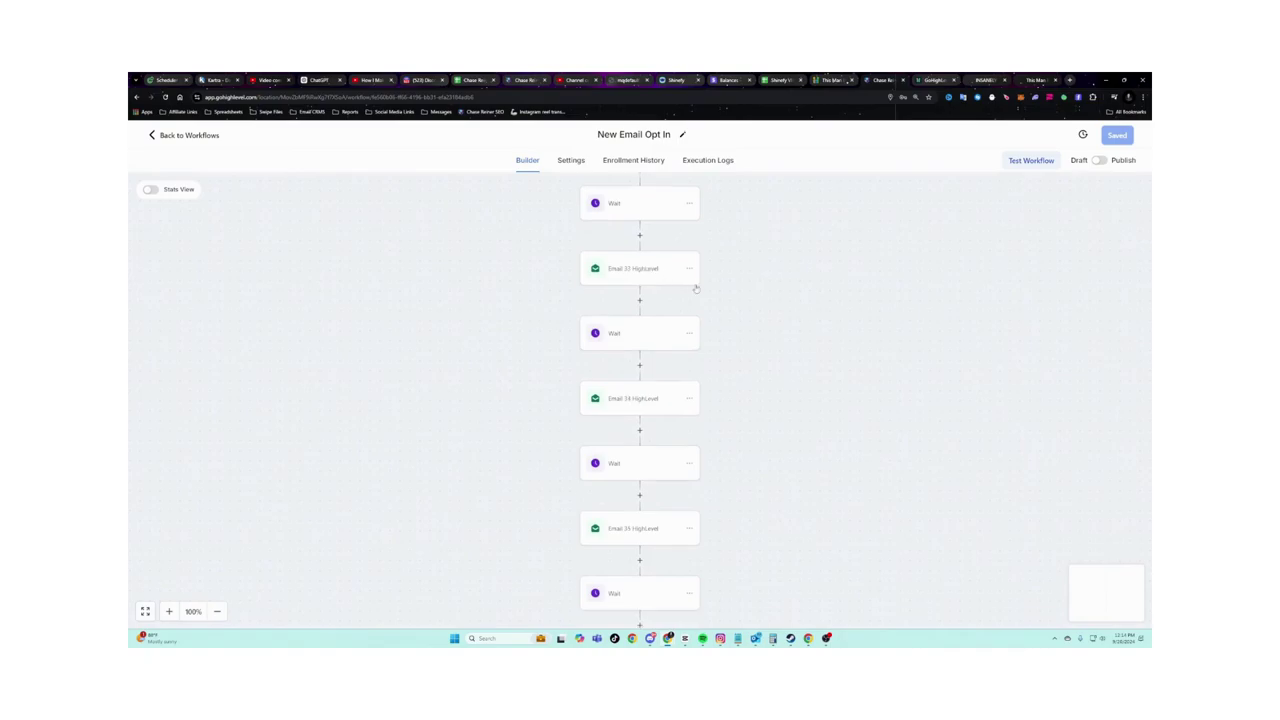
pyautogui.scroll(-4, 564, 224)
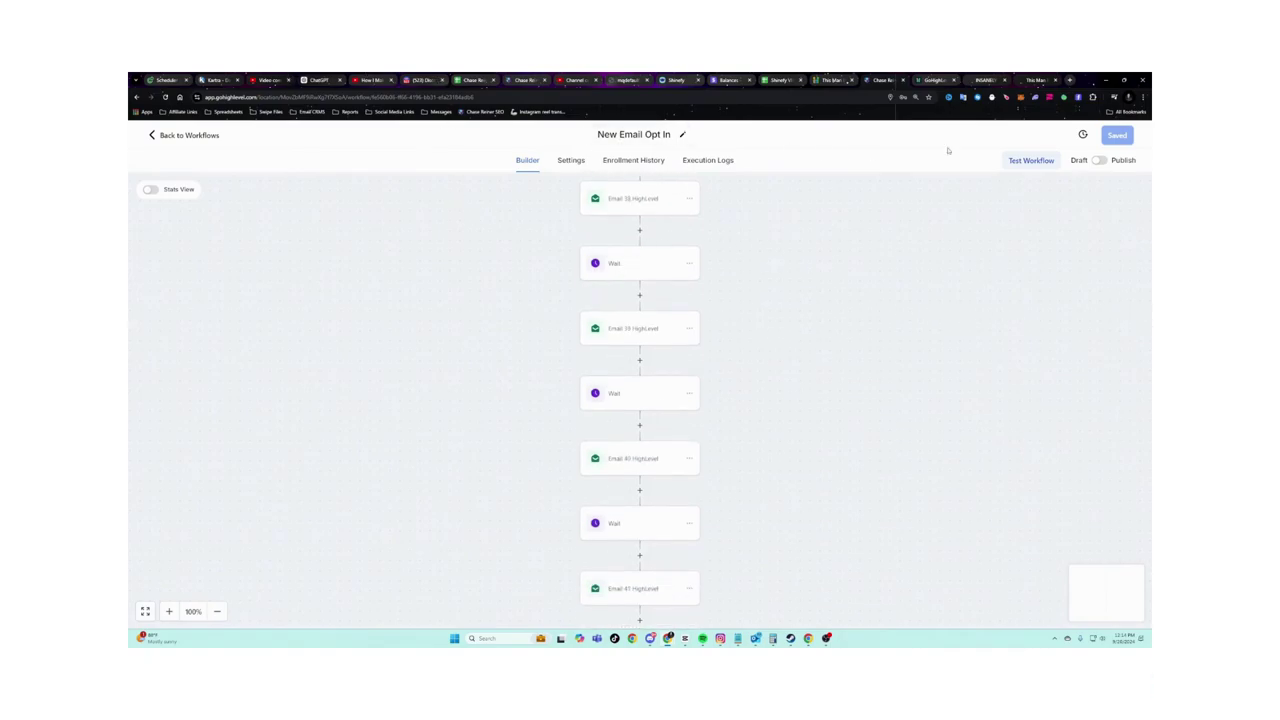
# Switch to the Shinefy VIP Checklist spreadsheet and open the Drive video linked in row 4 of the IG Reels sheet.
pyautogui.click(667, 80)
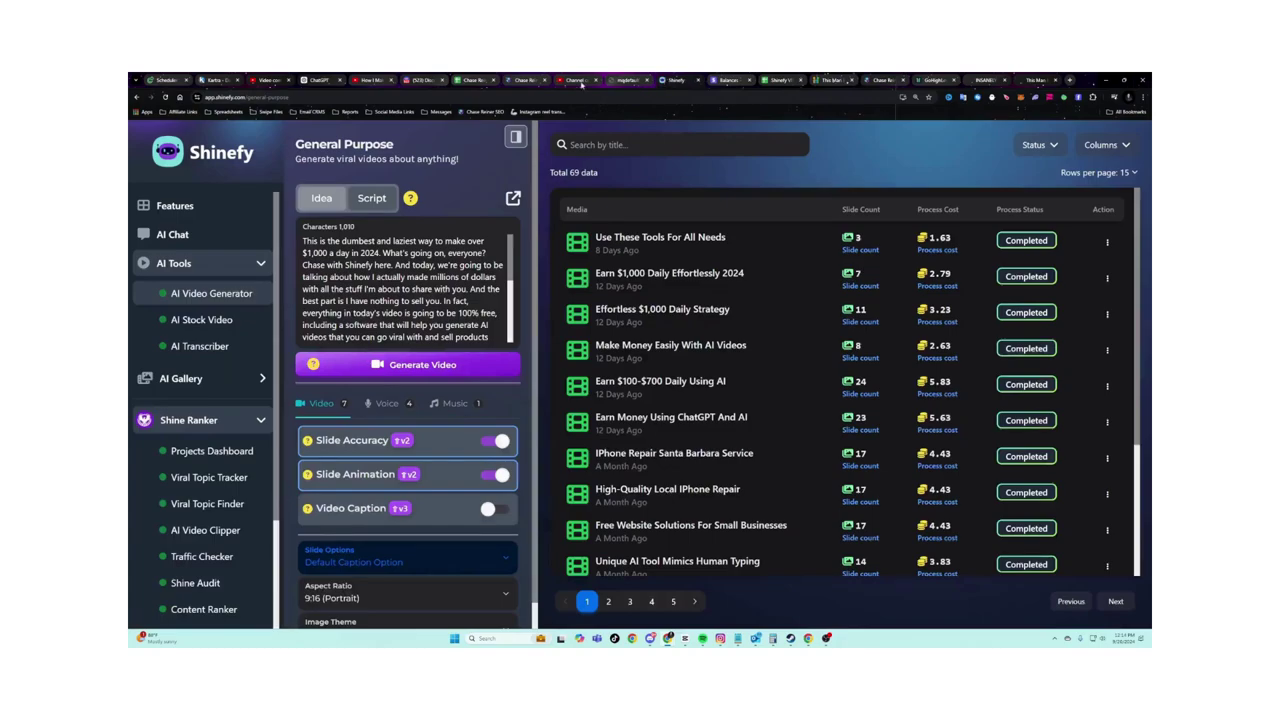
pyautogui.click(518, 80)
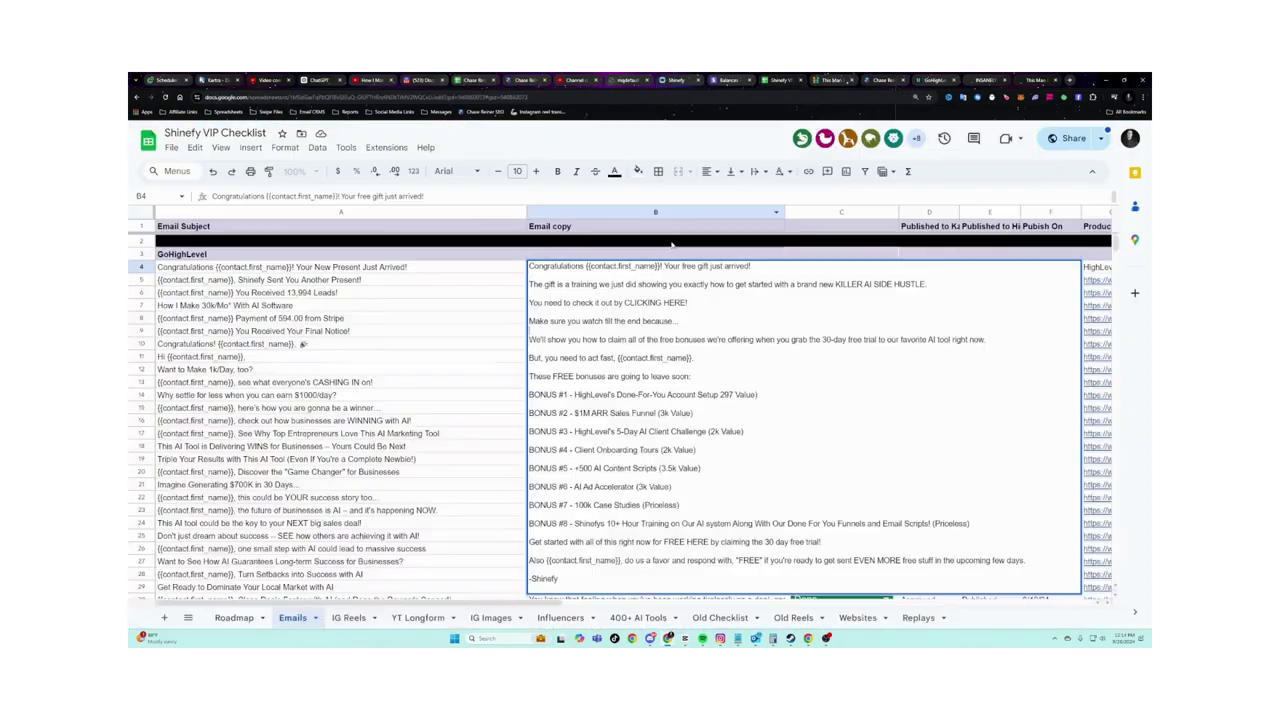
pyautogui.click(348, 617)
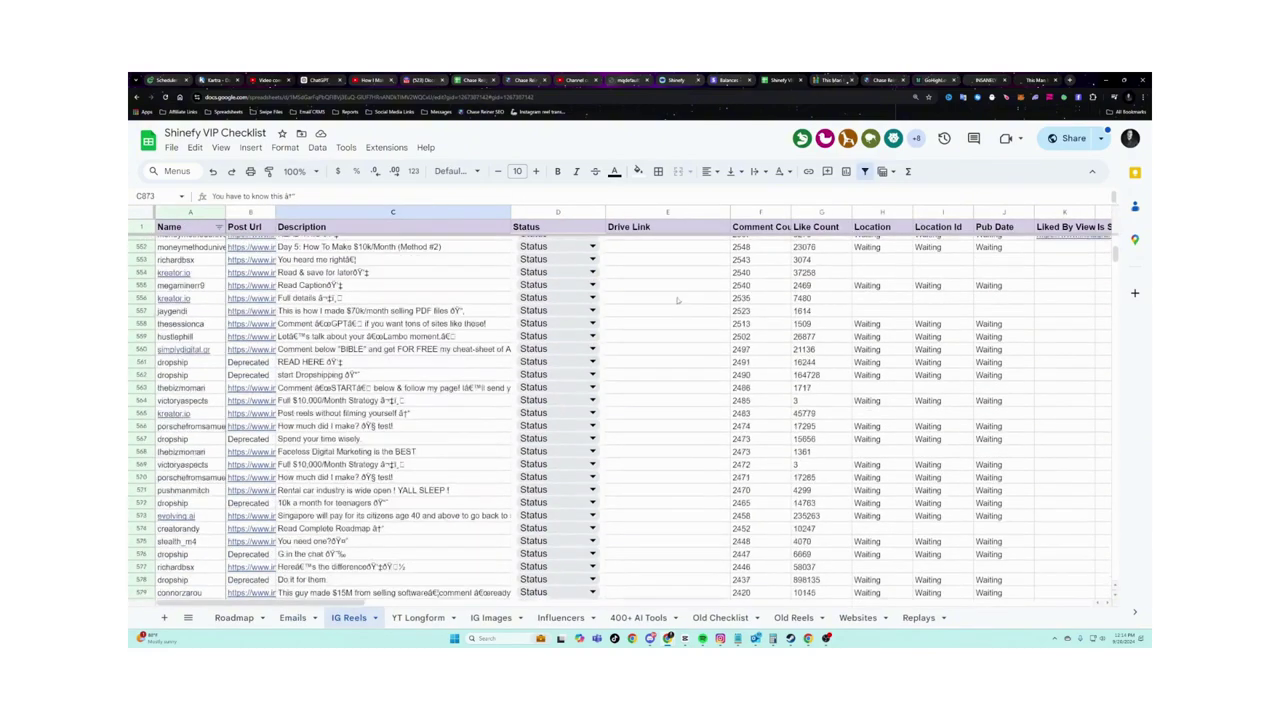
pyautogui.click(690, 268)
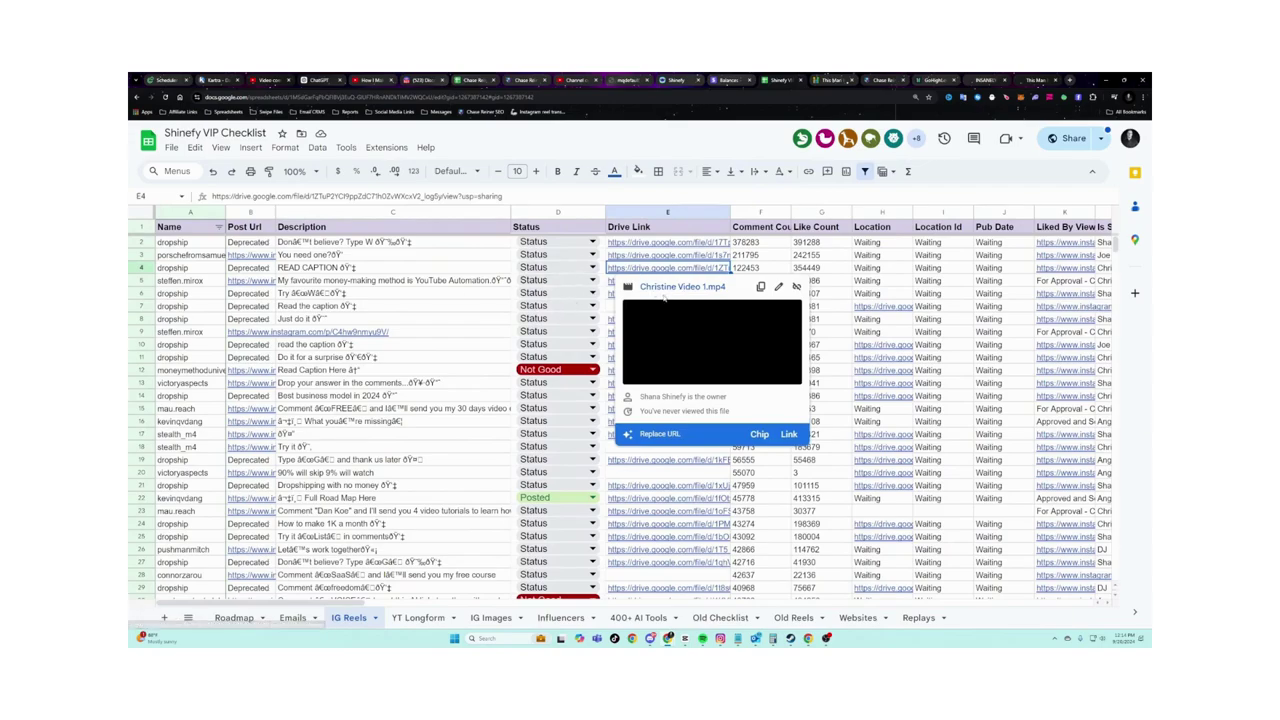
pyautogui.click(662, 289)
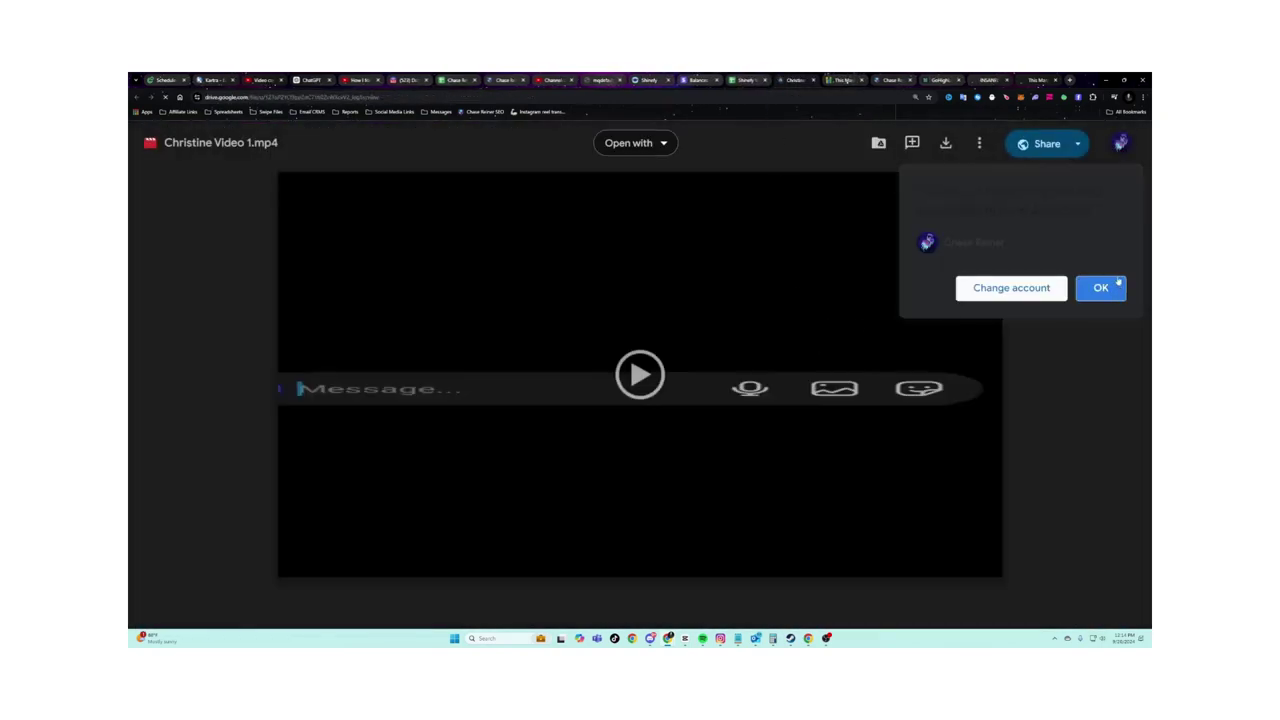
# Play the reel video, mute its sound and skim through the chat message animation.
pyautogui.click(640, 375)
pyautogui.click(414, 503)
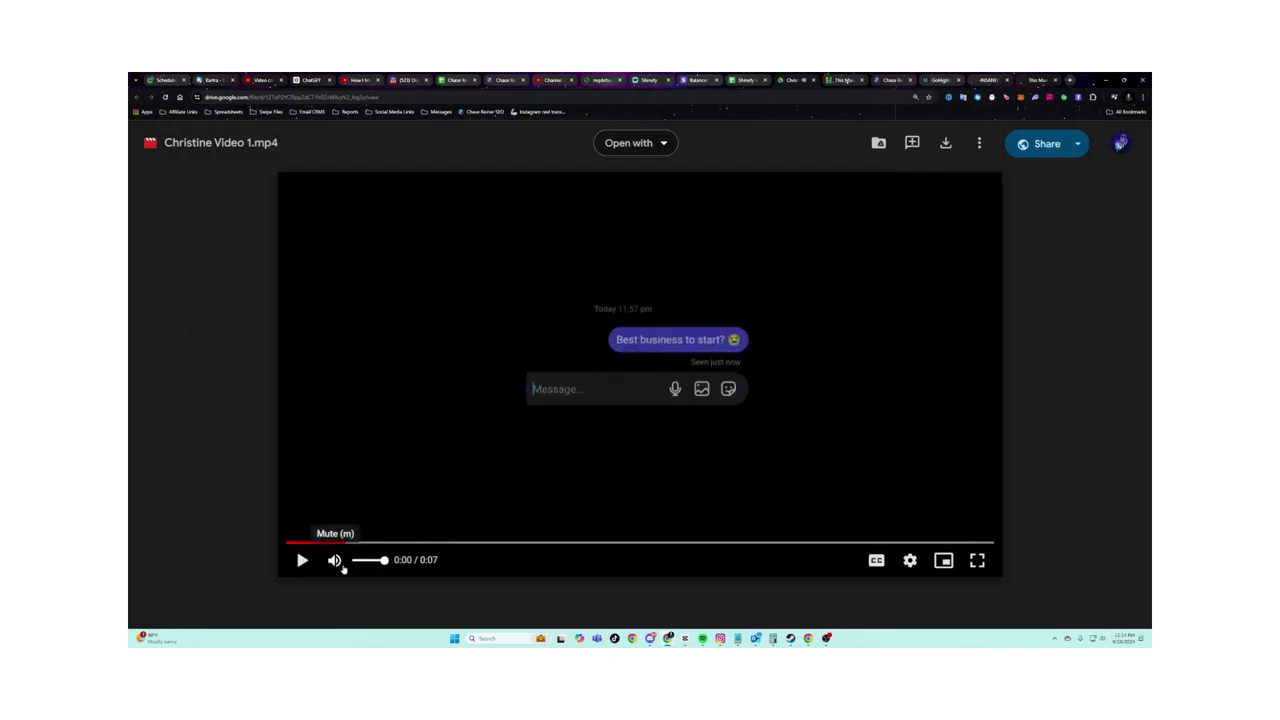
pyautogui.click(334, 560)
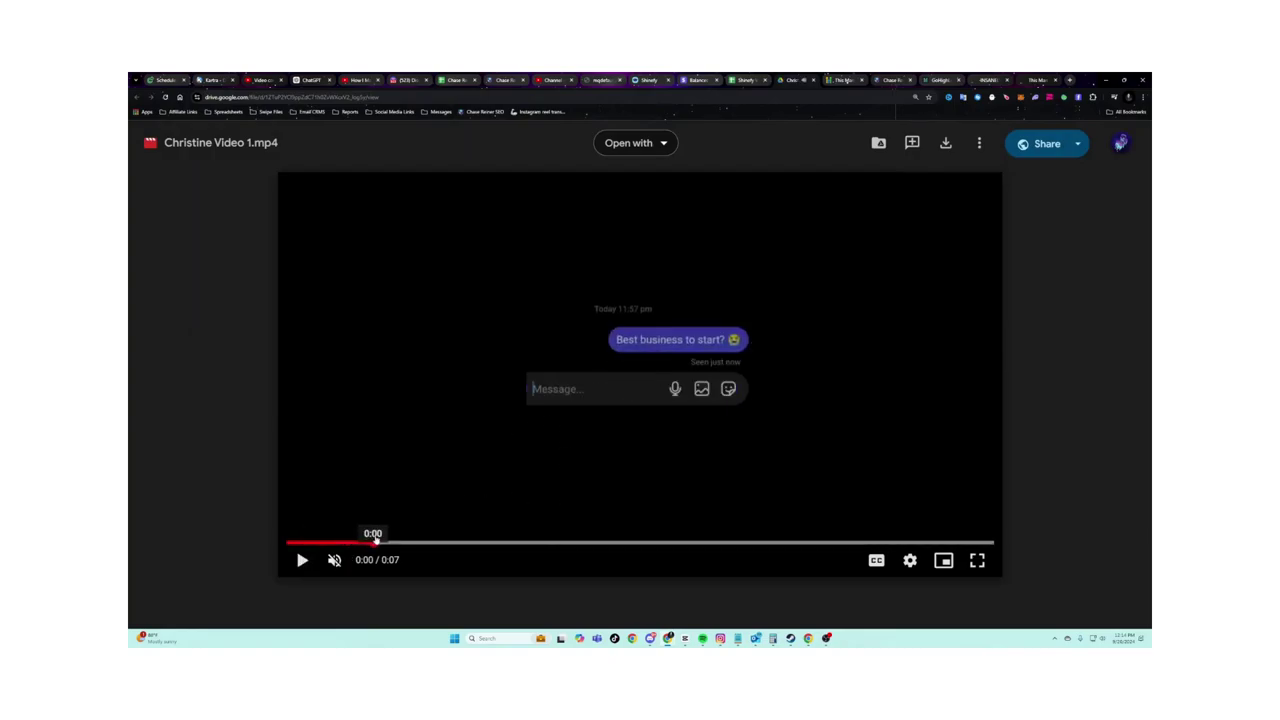
pyautogui.click(543, 542)
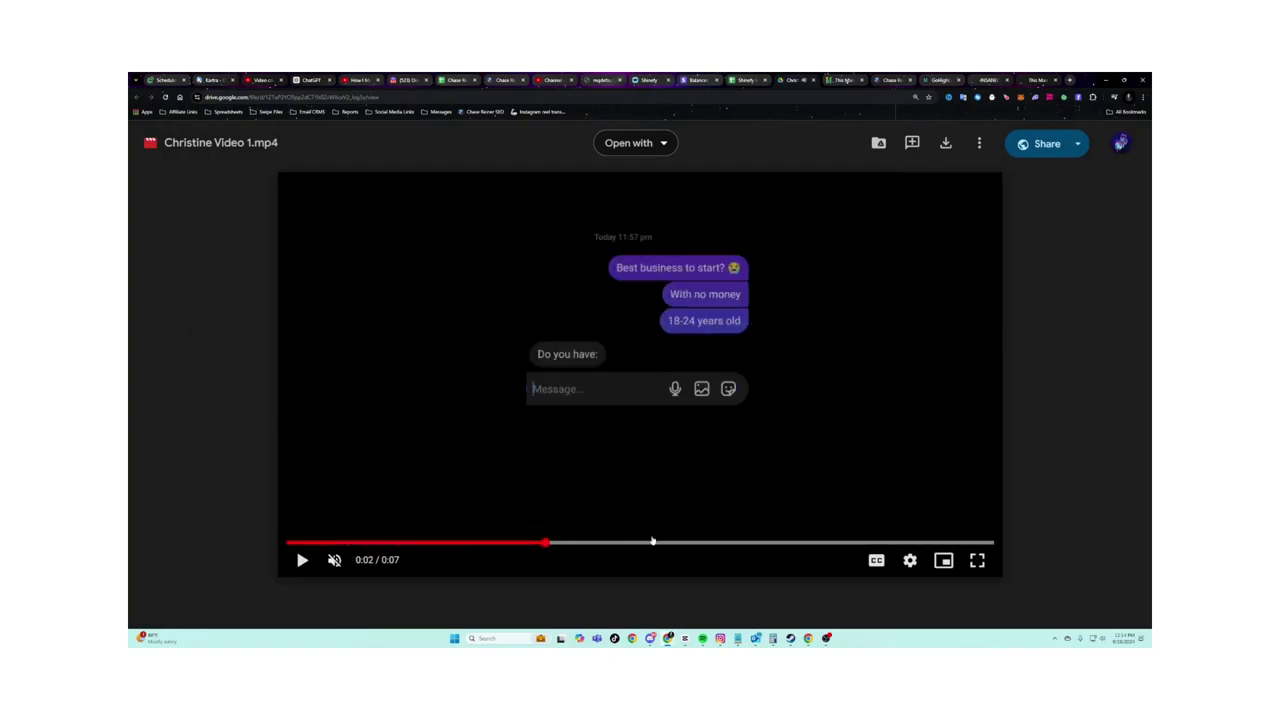
pyautogui.click(790, 542)
pyautogui.click(855, 540)
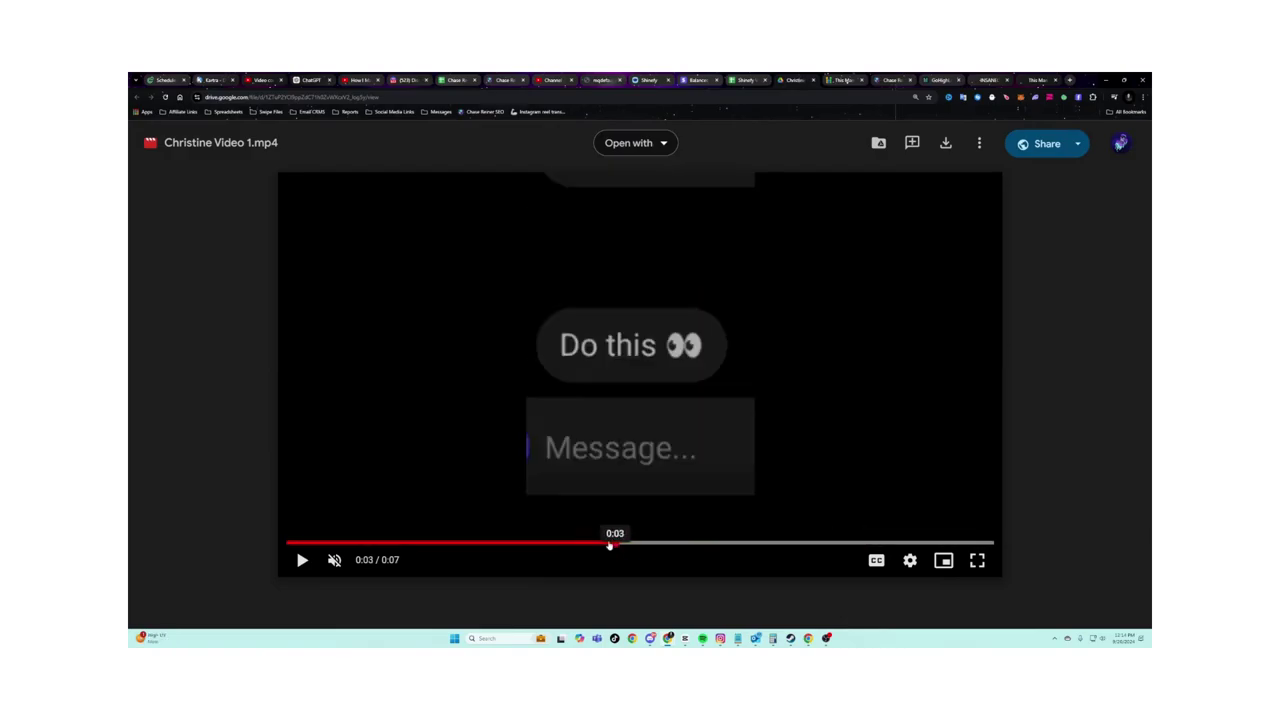
pyautogui.press('Left')
pyautogui.rightClick(657, 340)
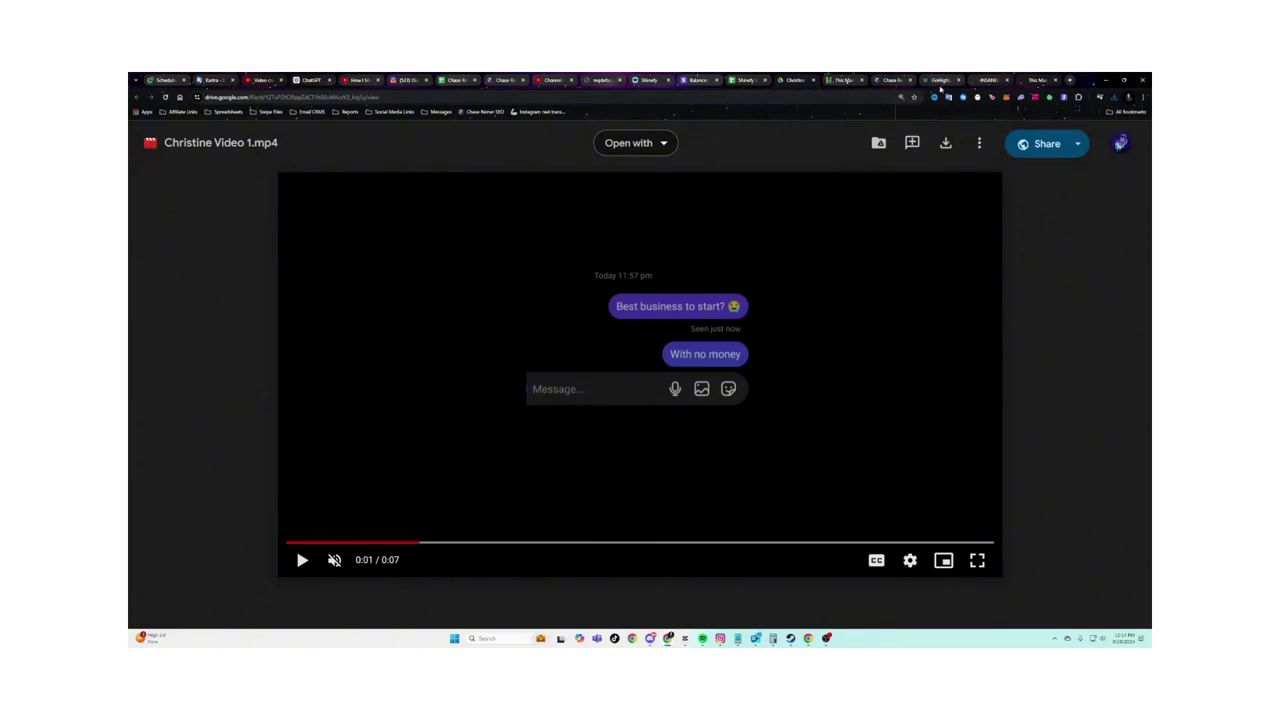
# Load the GoHighLevel affiliate opt-in page in a new browser tab, preview its free course sign-up form and close the form.
pyautogui.click(1069, 79)
pyautogui.press('Return')
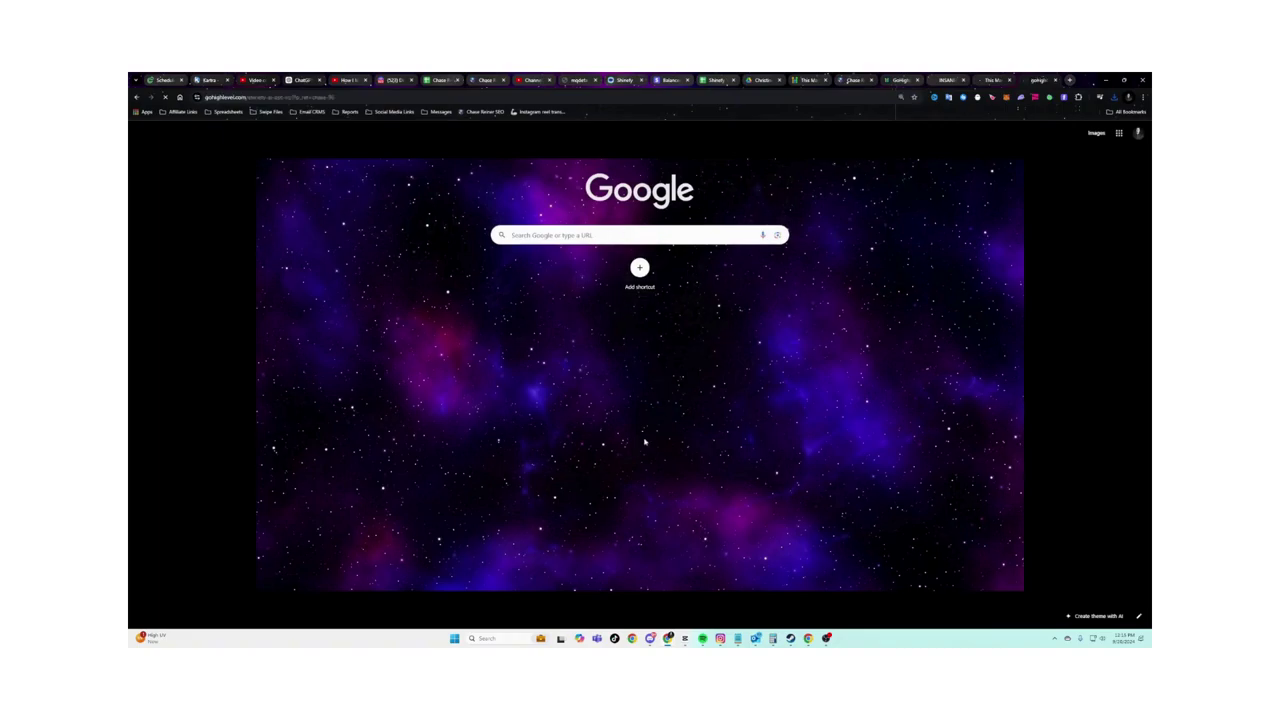
pyautogui.click(629, 314)
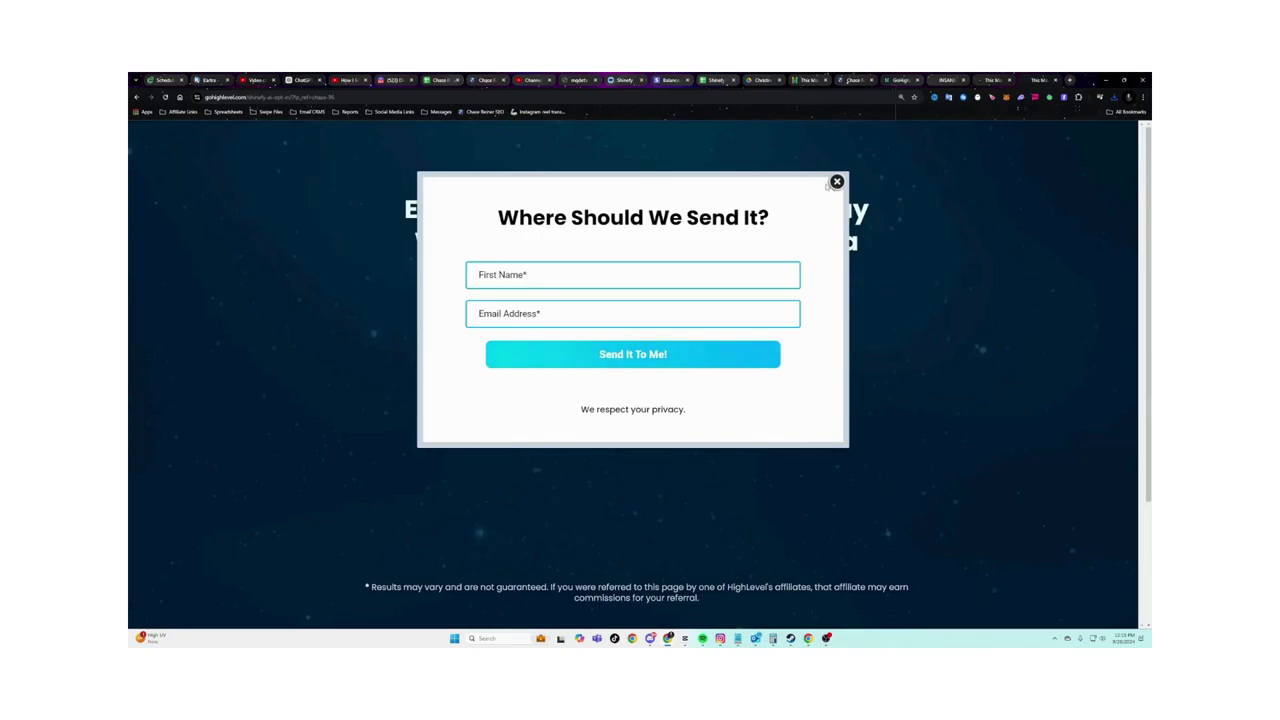
pyautogui.click(836, 181)
pyautogui.click(637, 314)
pyautogui.click(836, 181)
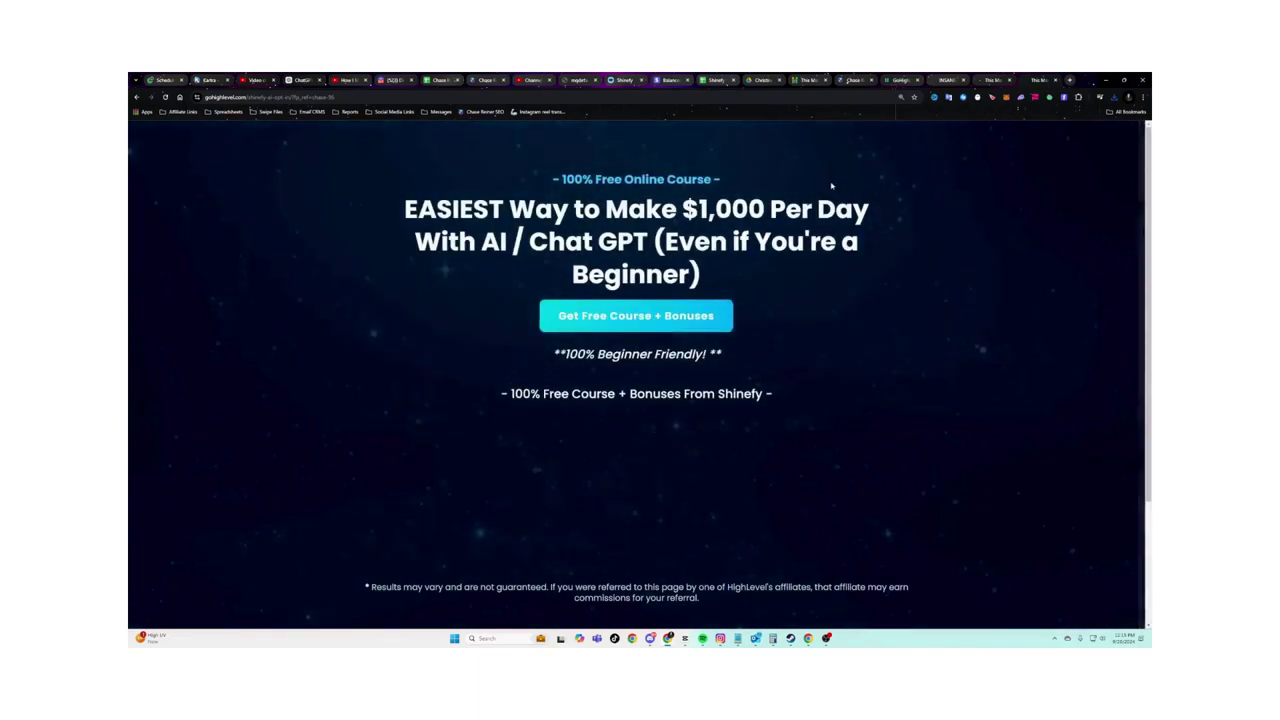